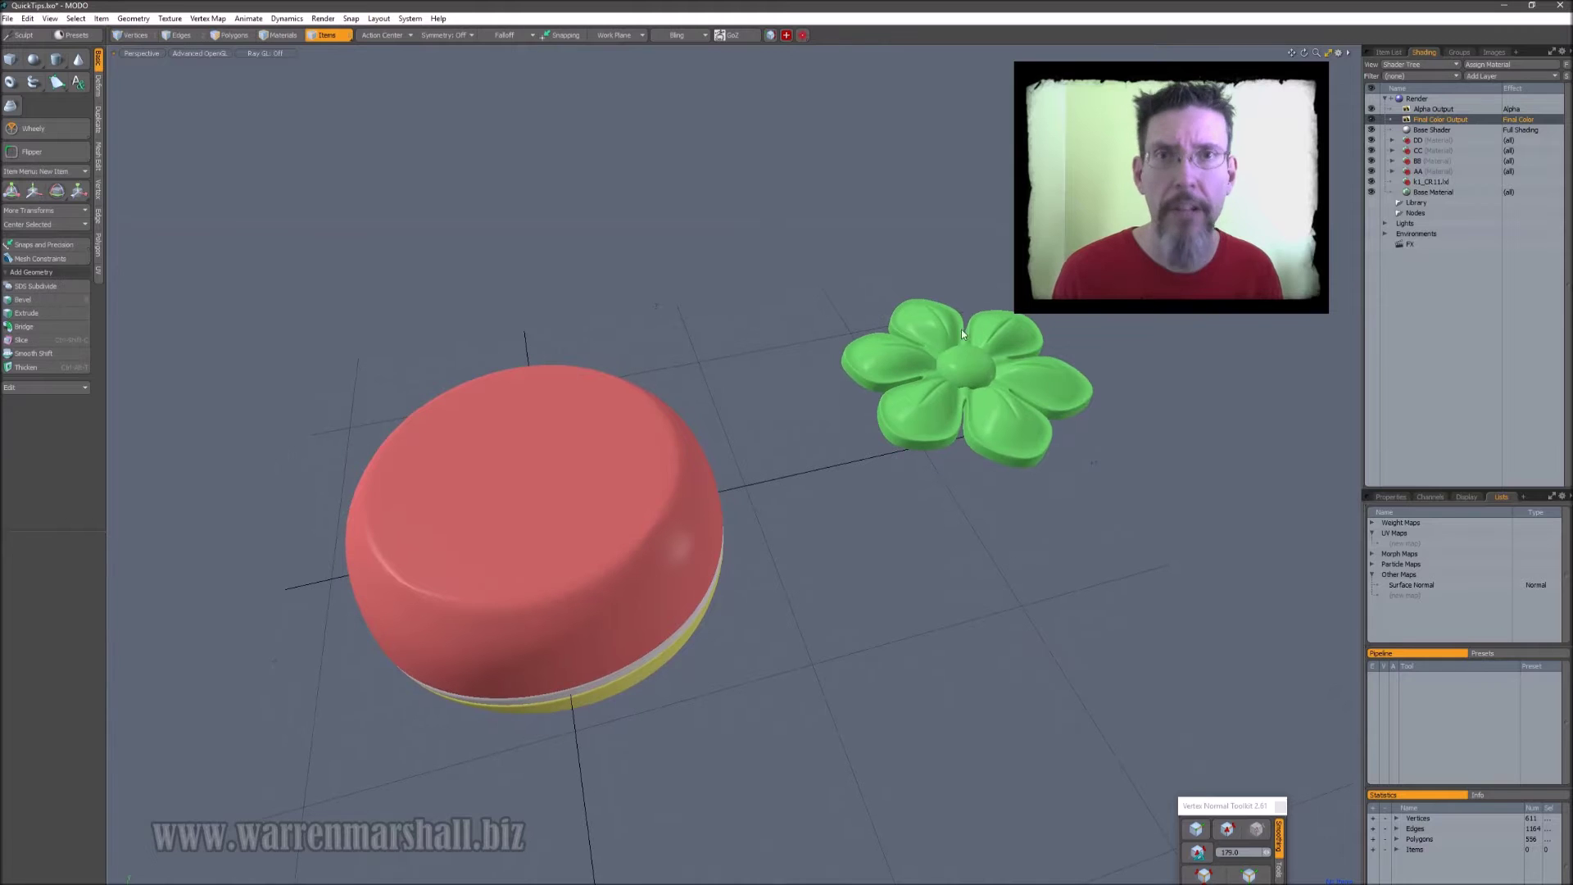
Orbit around the pot and flower, hide the work grid with Ctrl+G, and enter Polygons mode
alt+drag(981, 389, 859, 429)
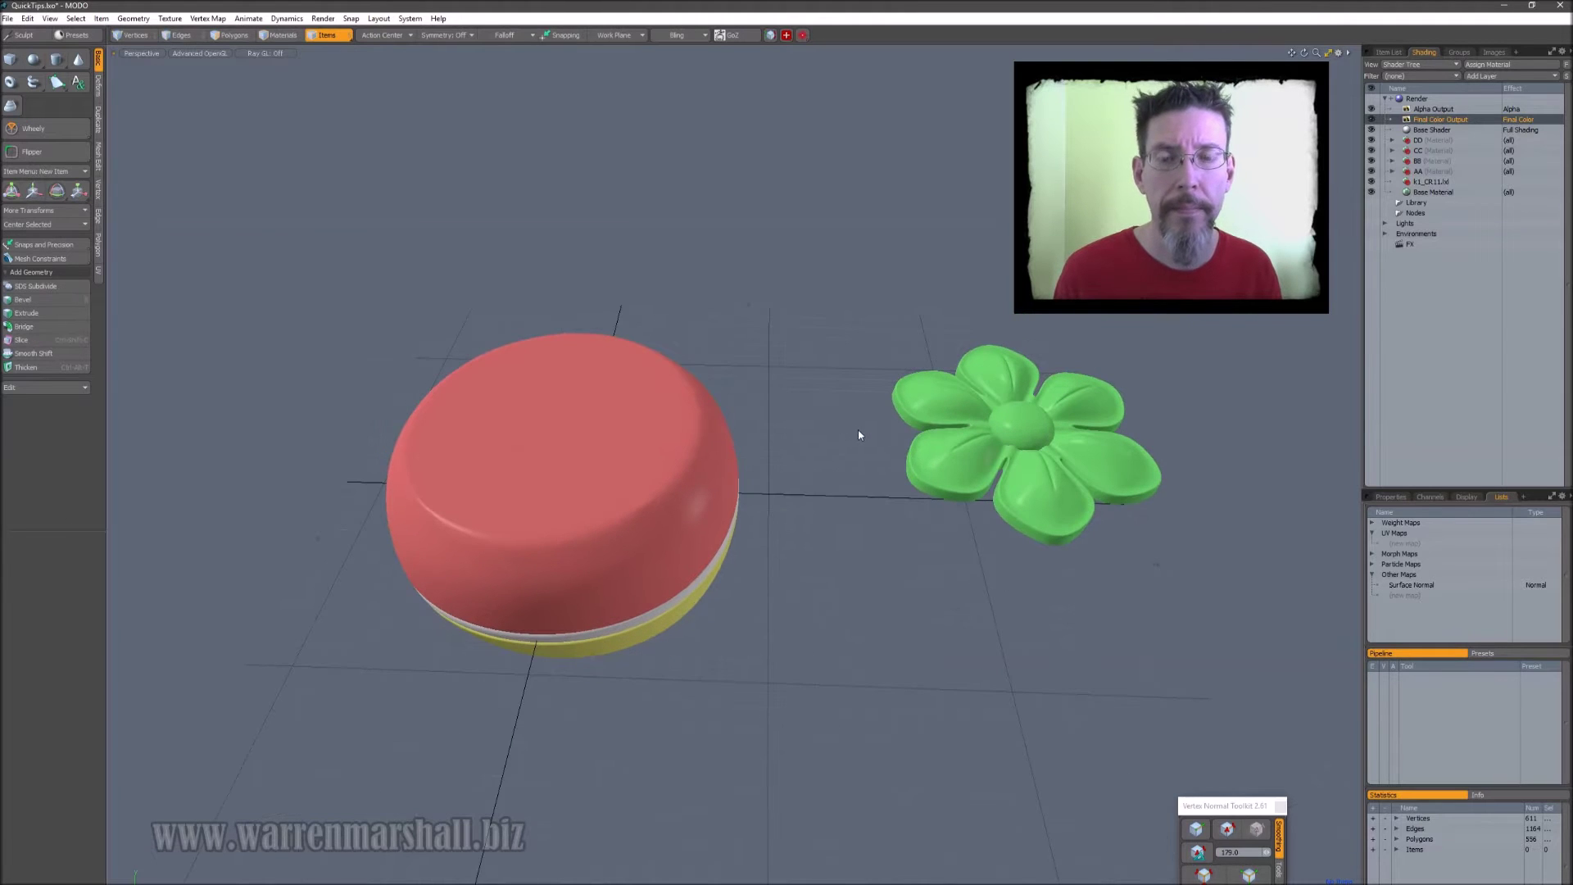
alt+drag(923, 524, 870, 532)
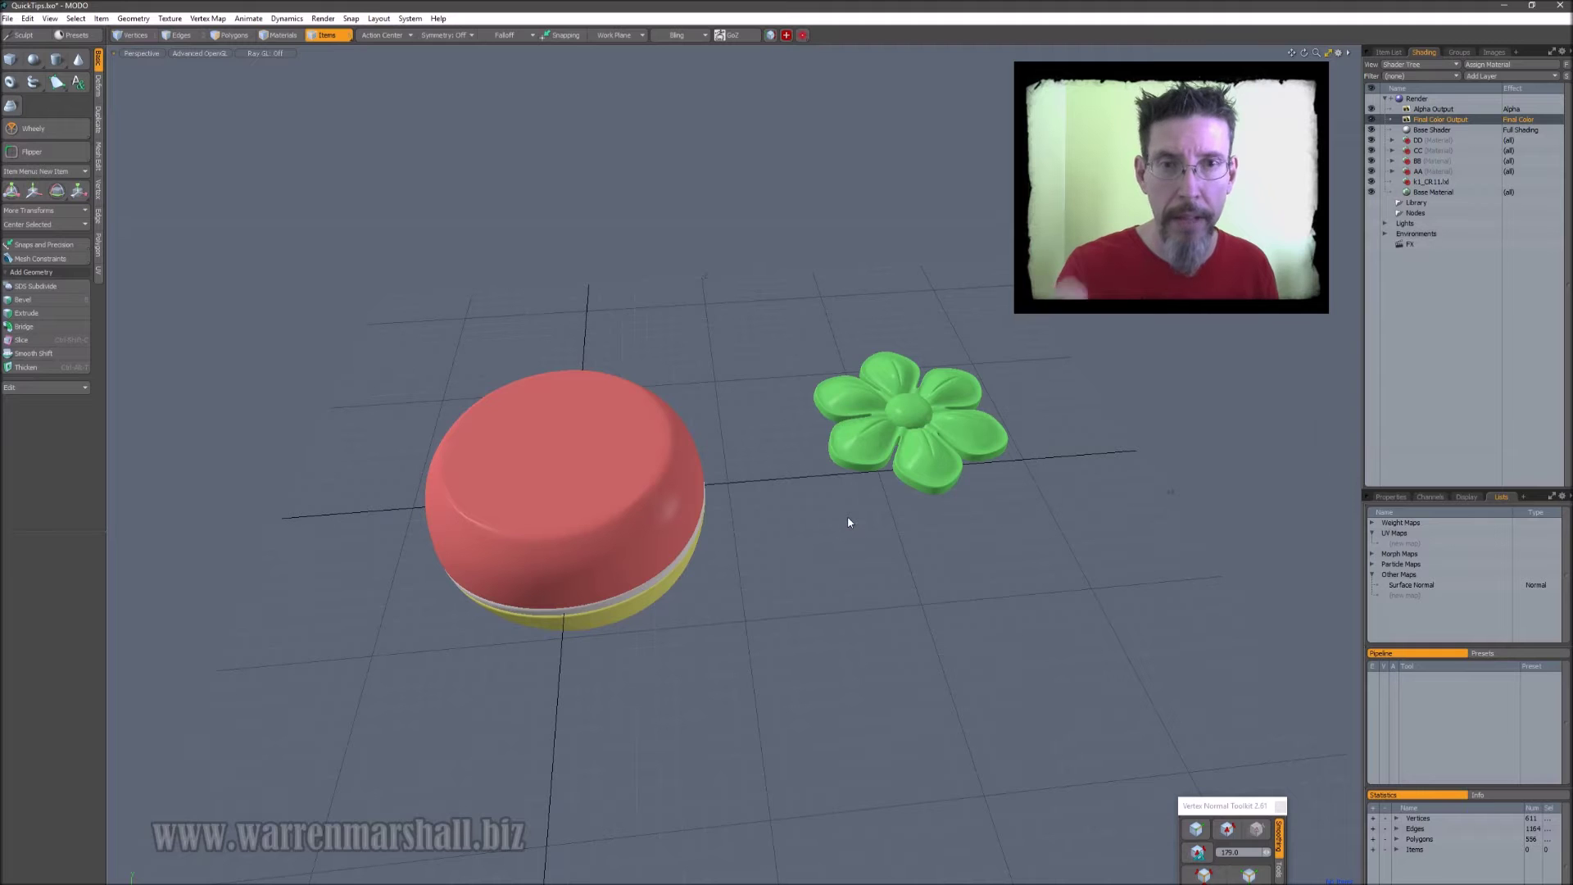
alt+drag(696, 480, 794, 492)
key(ctrl+g)
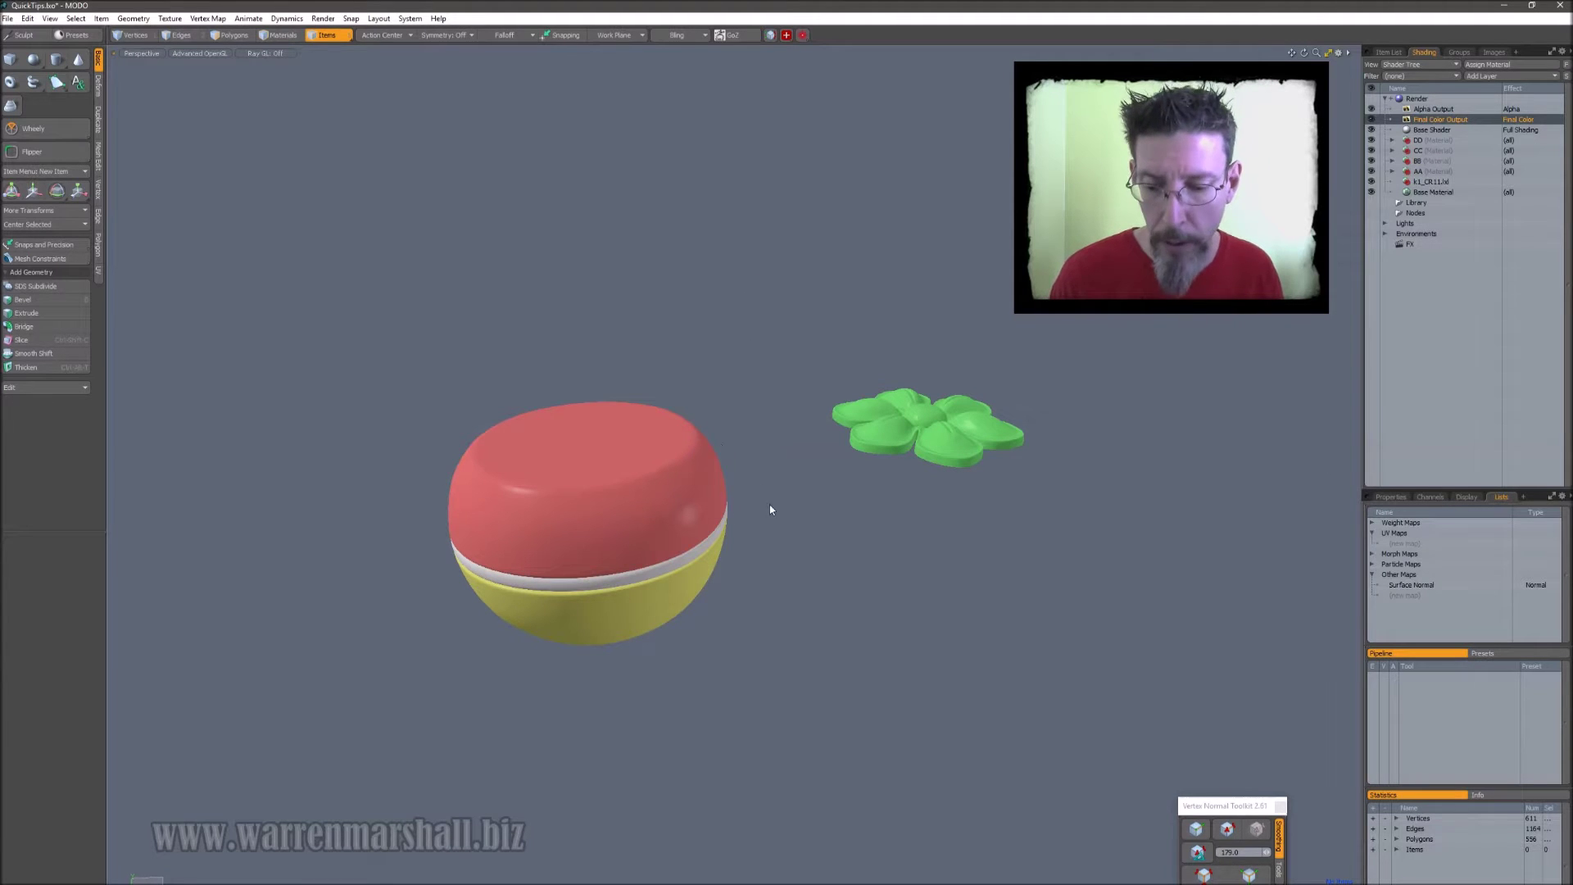
key(3)
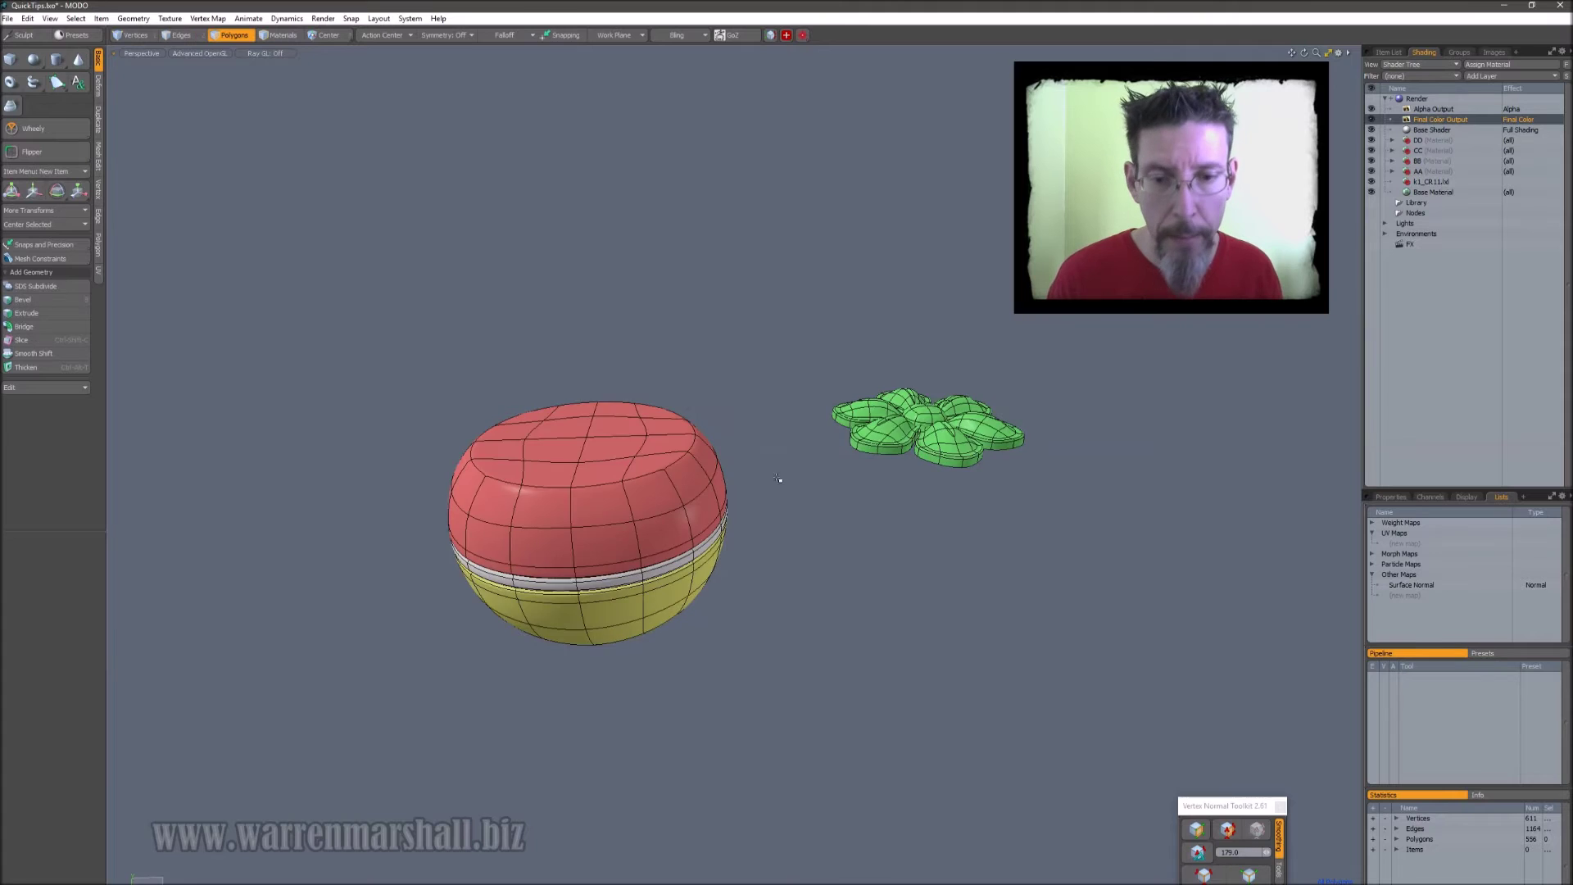
Select the AA material row in the Shader Tree while orbiting to view the pot's top
alt+drag(778, 479, 774, 510)
alt+drag(767, 592, 779, 527)
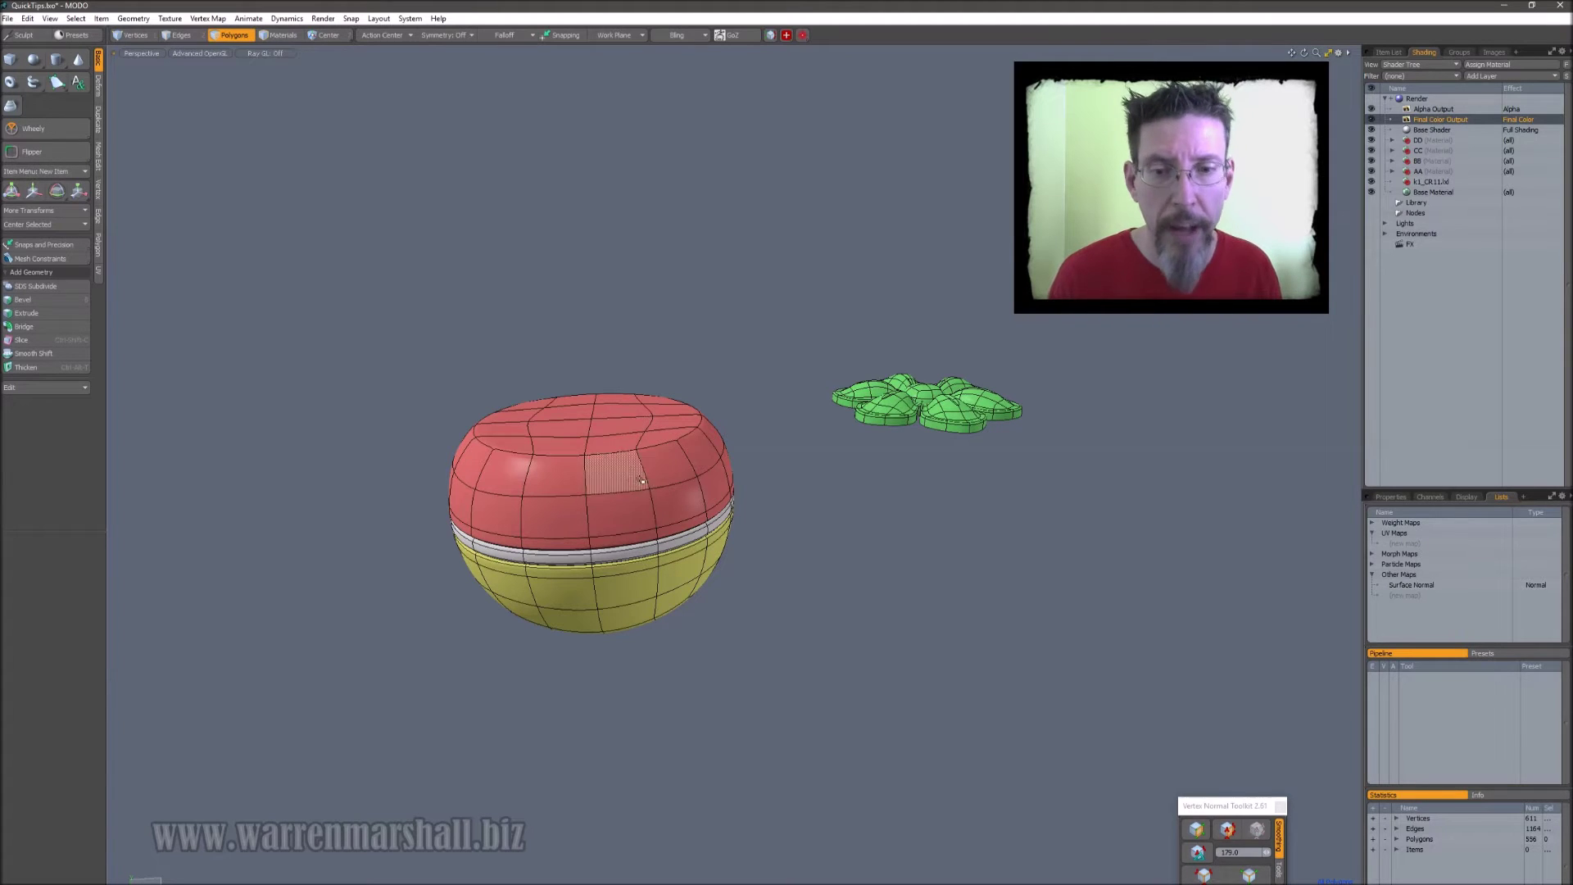
click(1425, 172)
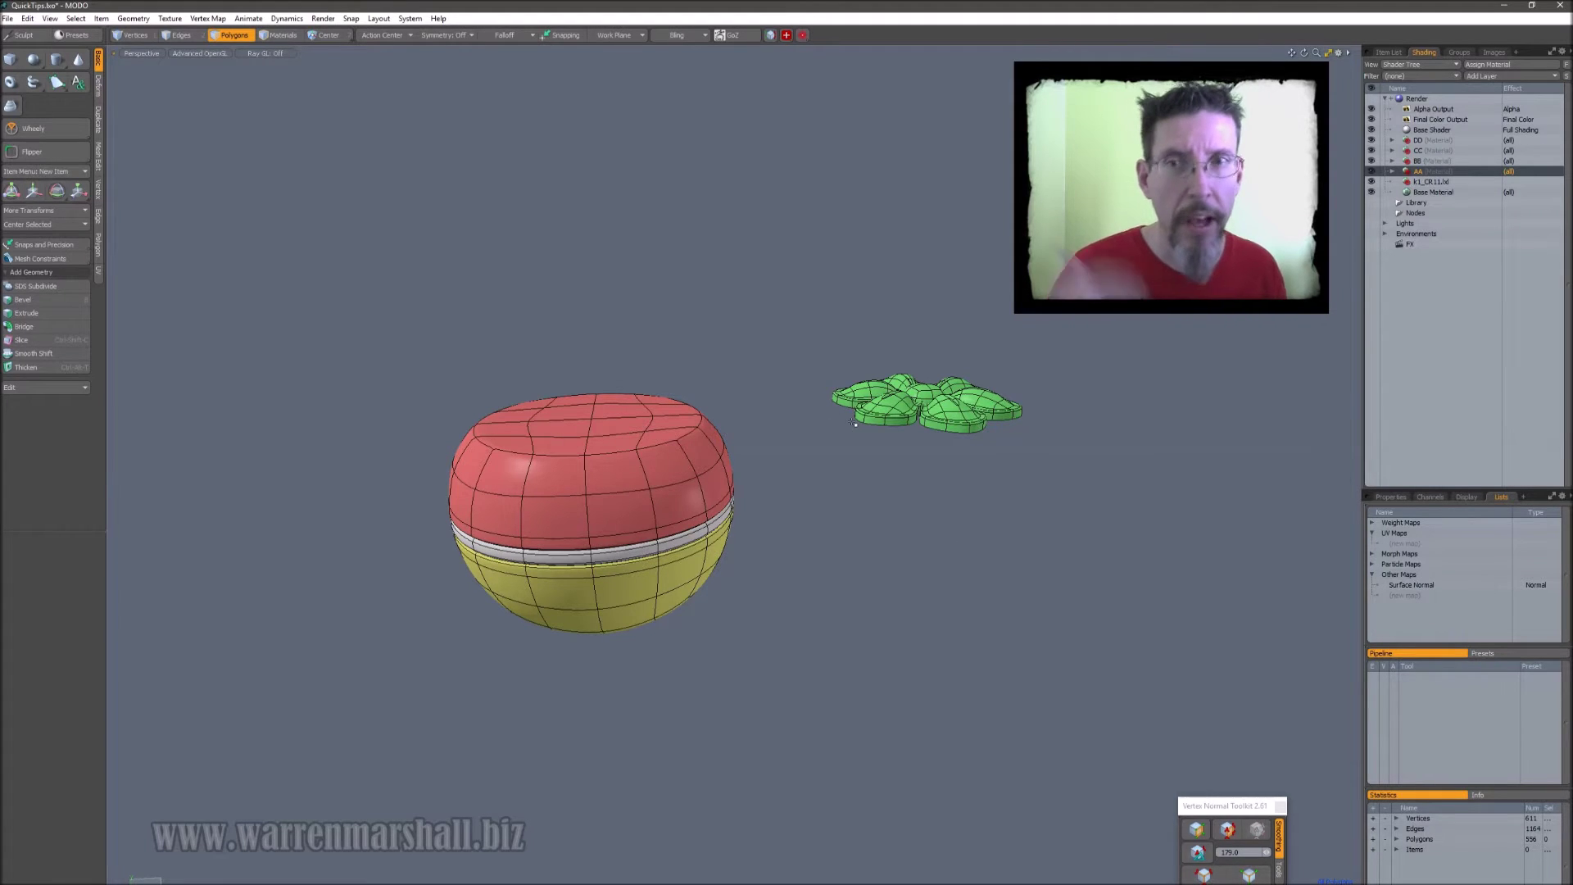
alt+drag(838, 496, 867, 559)
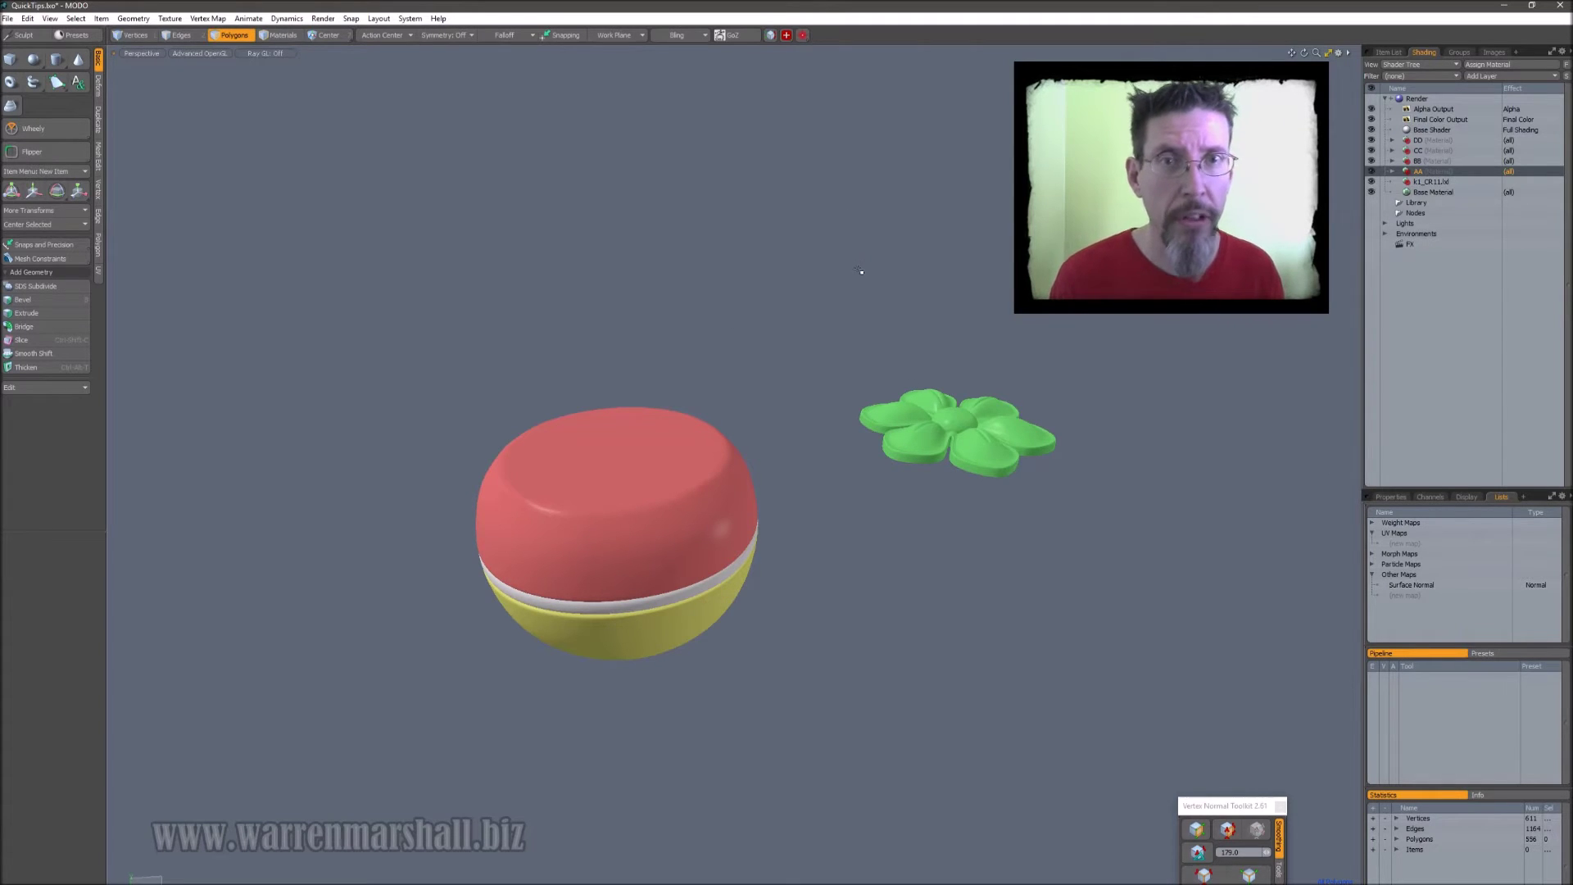
Select Alpha Output, then Final Color Output in the Shader Tree
click(1472, 112)
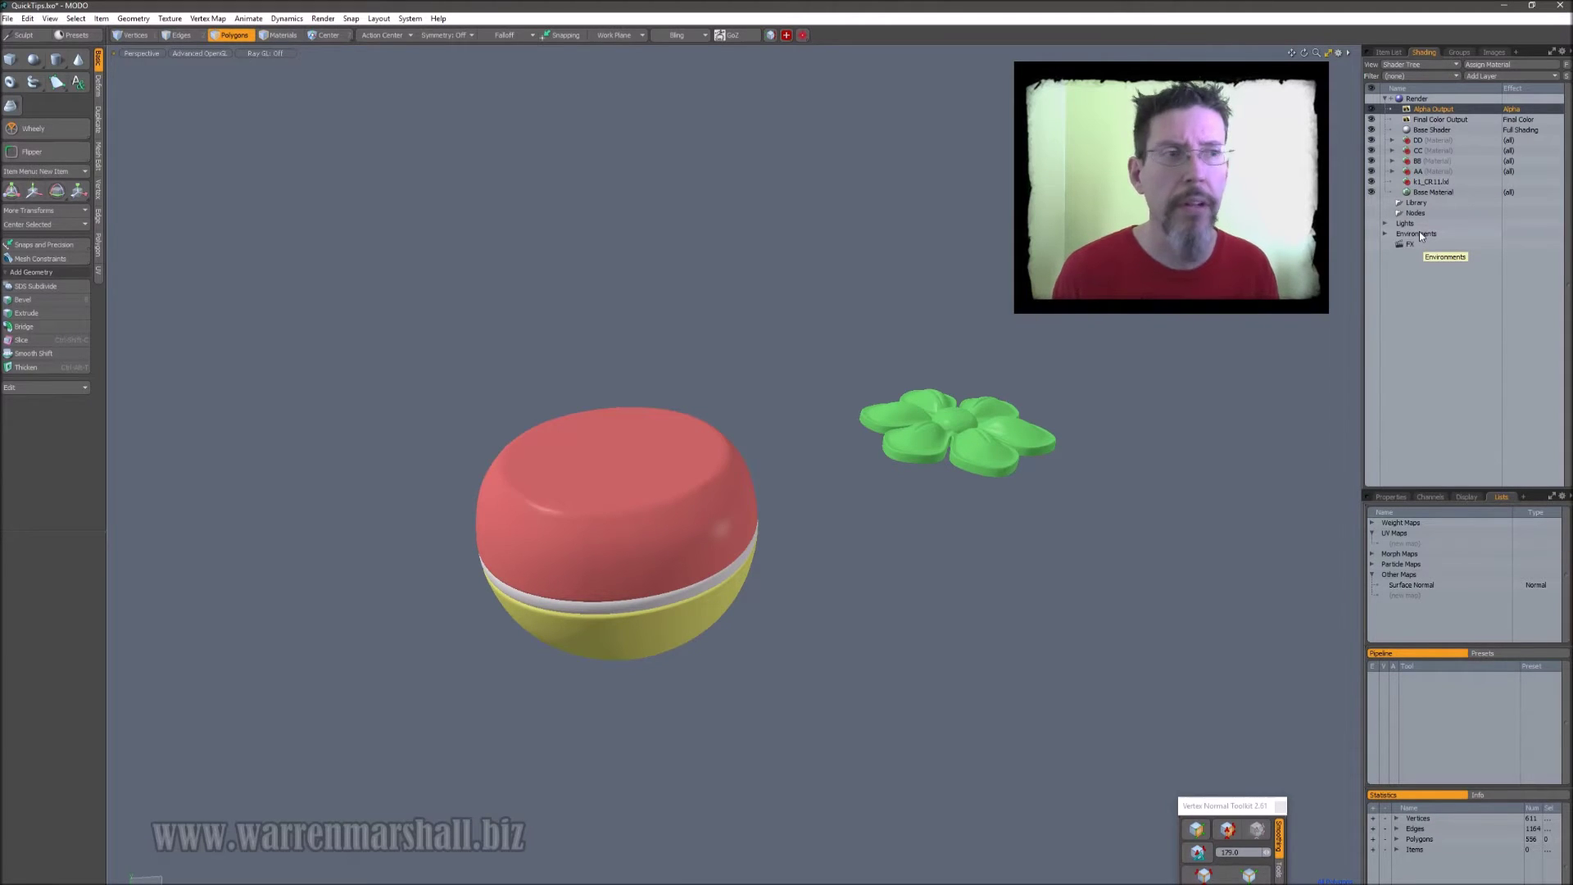
click(1464, 121)
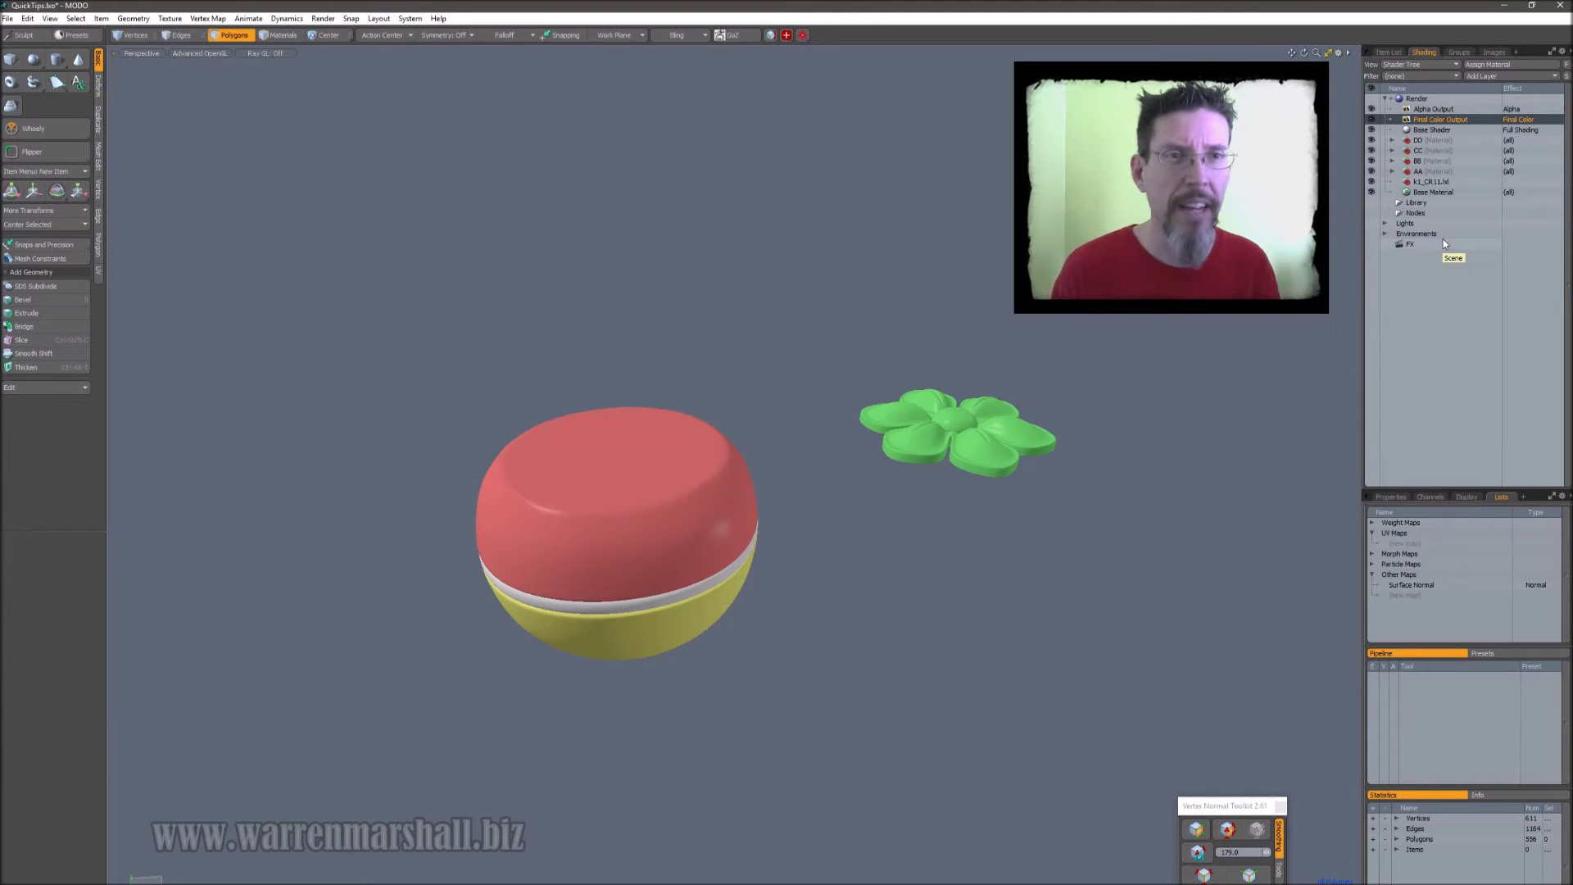
Change the Final Color Output's effect to Geometry > Surface ID, then show the Item List
click(1527, 121)
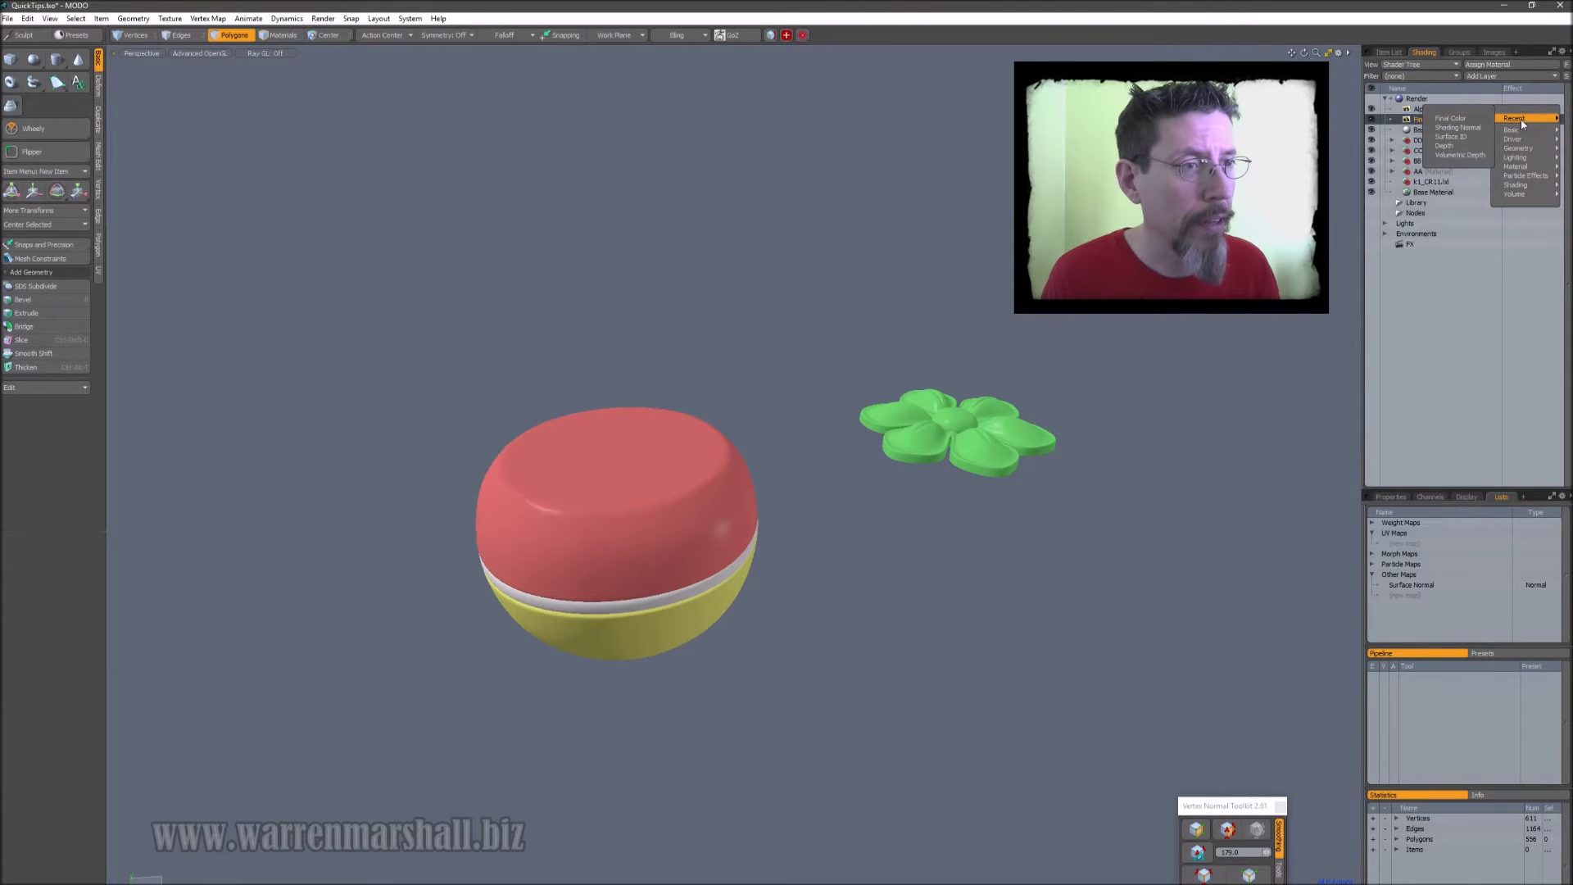
mouse_move(1523, 158)
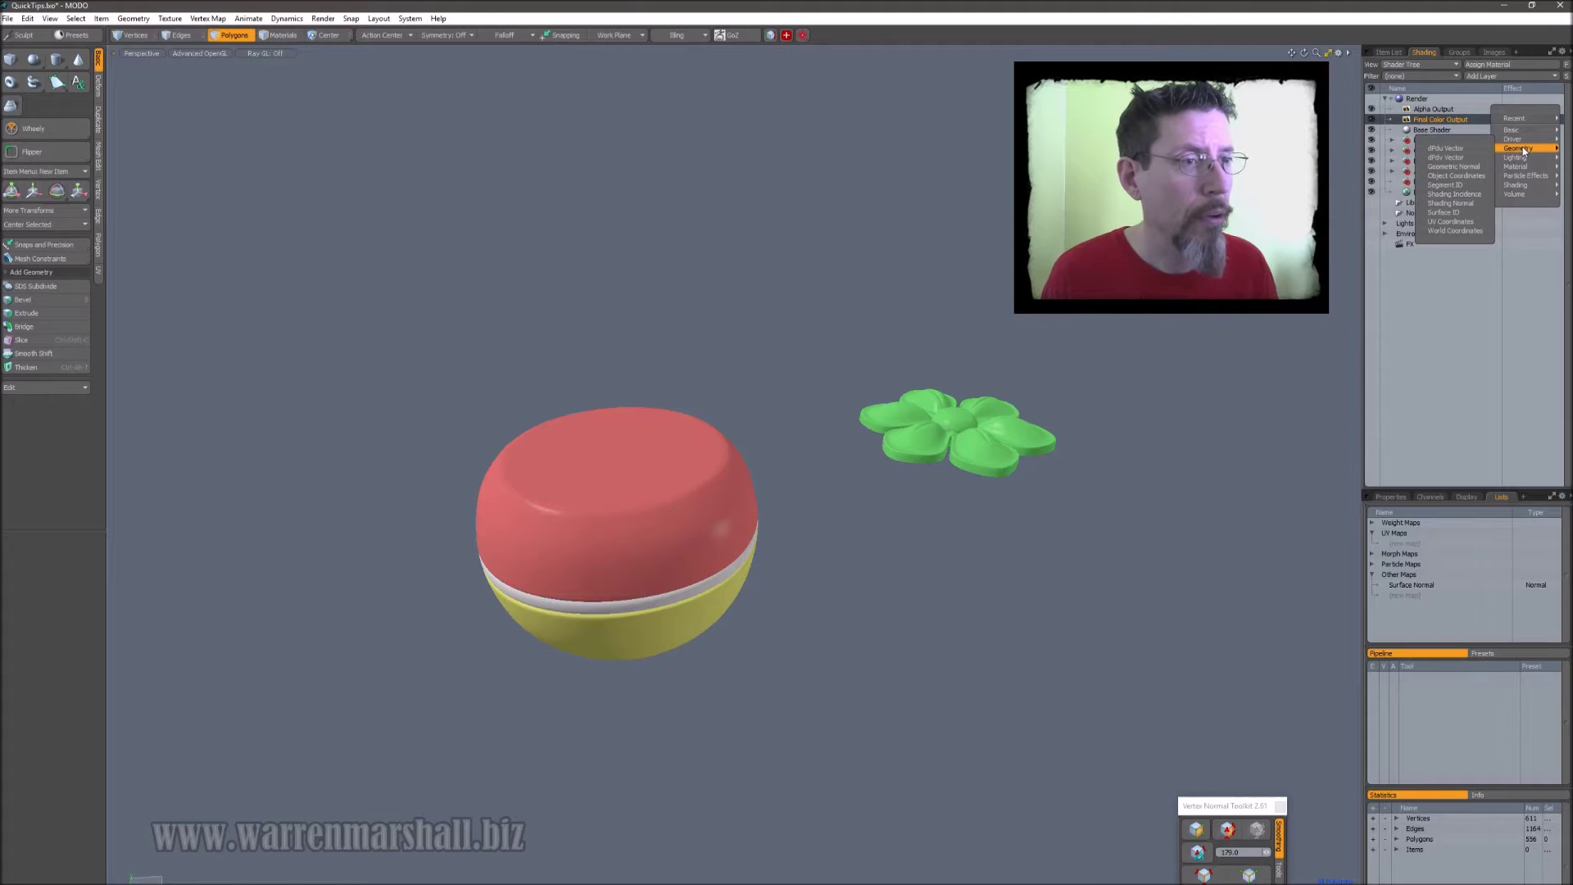
click(1468, 214)
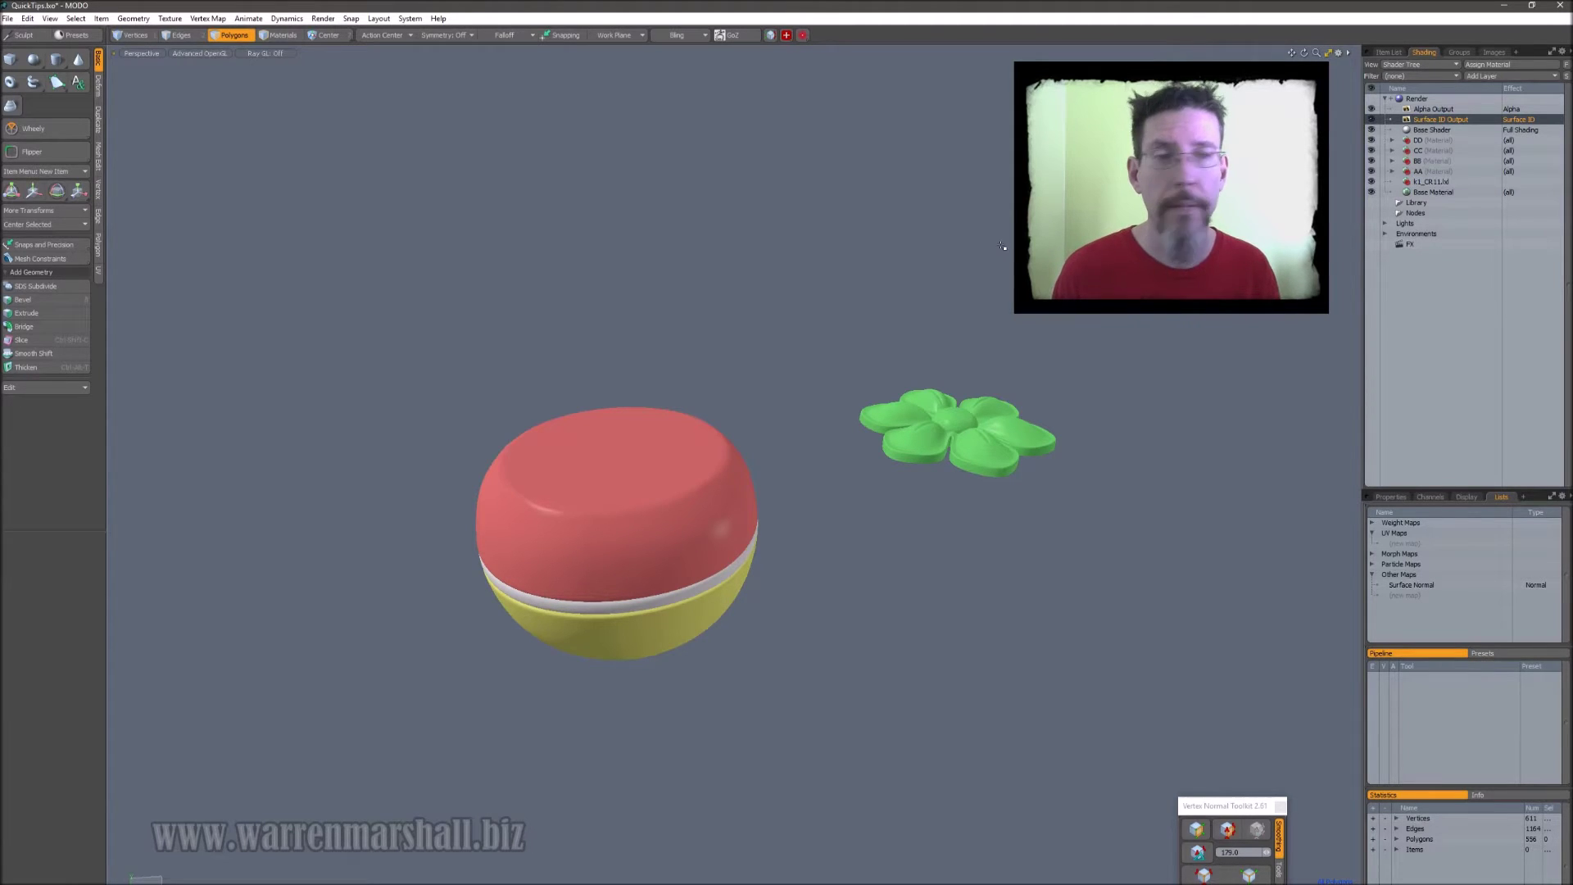
click(1389, 52)
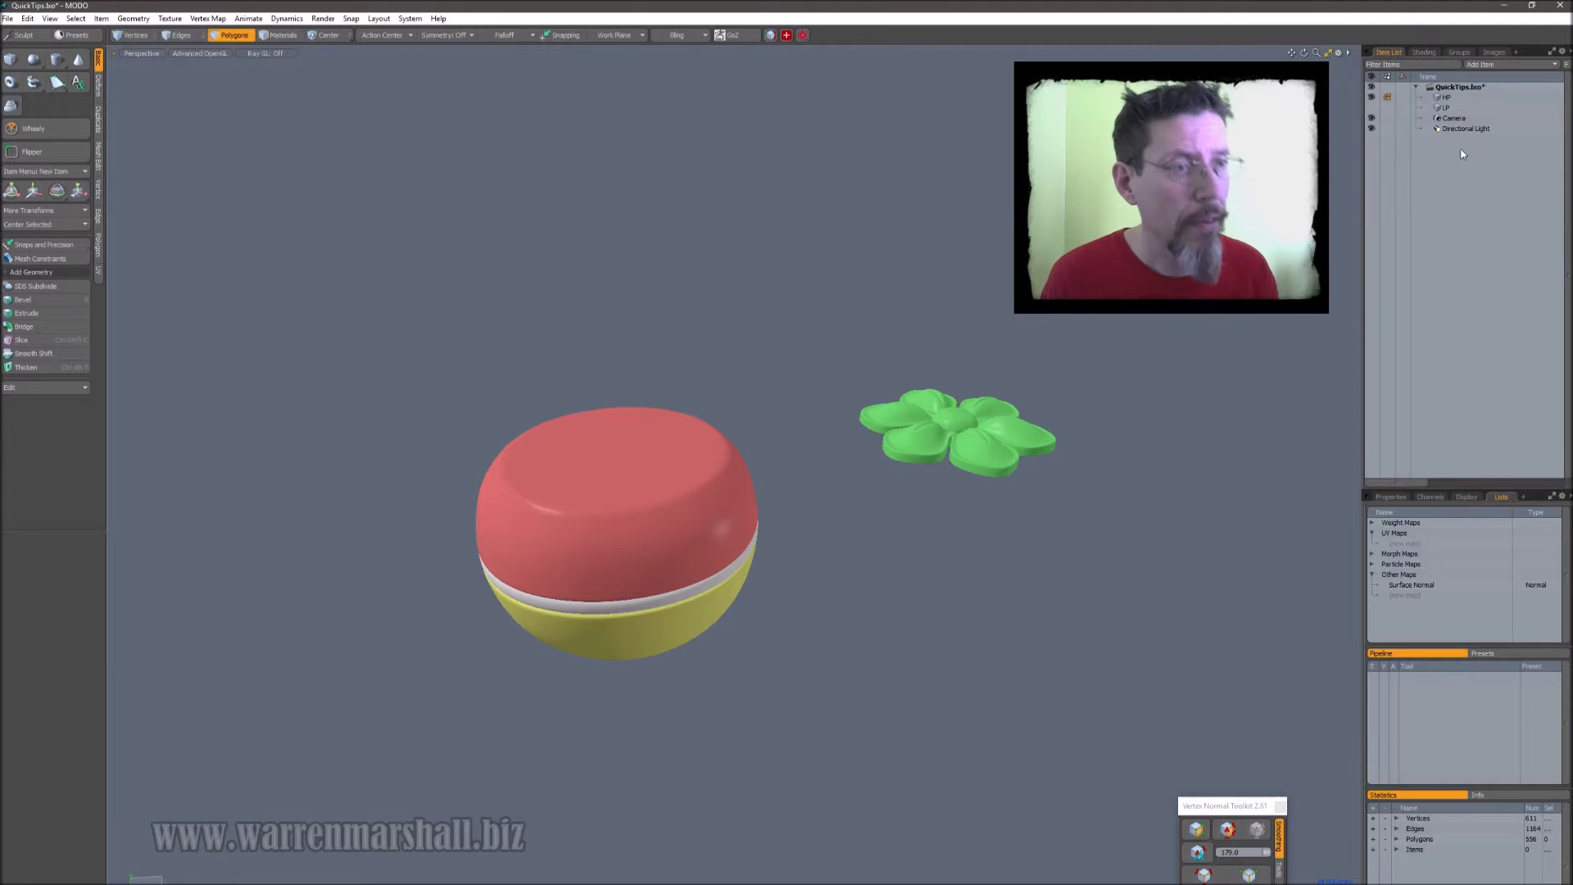
Make the LP low-poly meshes visible and select the LP item
click(1373, 108)
alt+drag(971, 307, 795, 444)
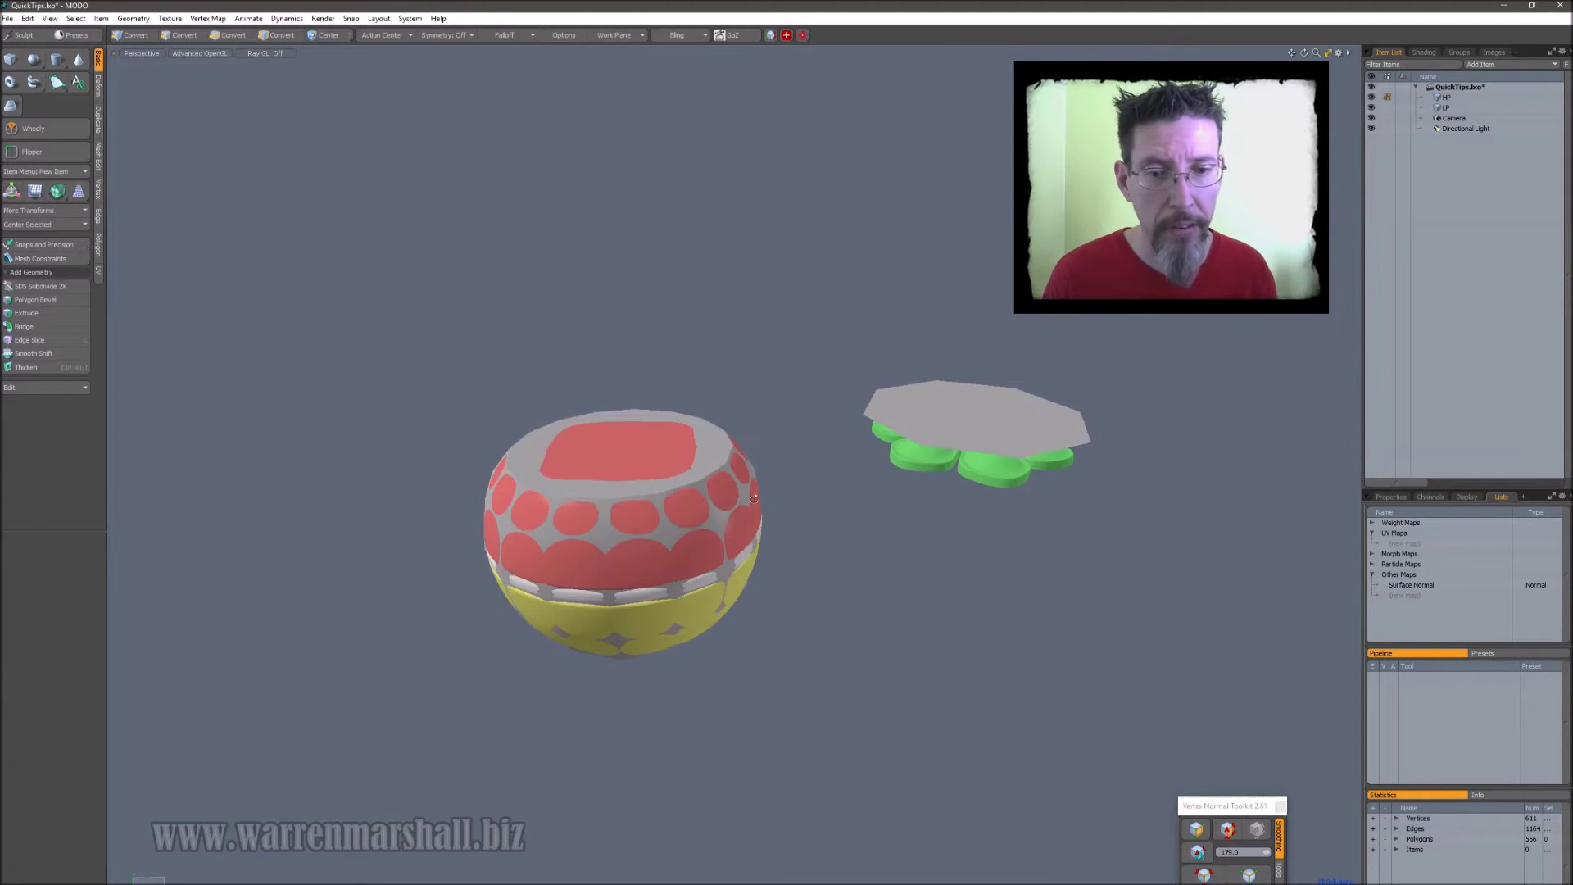
key(3)
click(1446, 107)
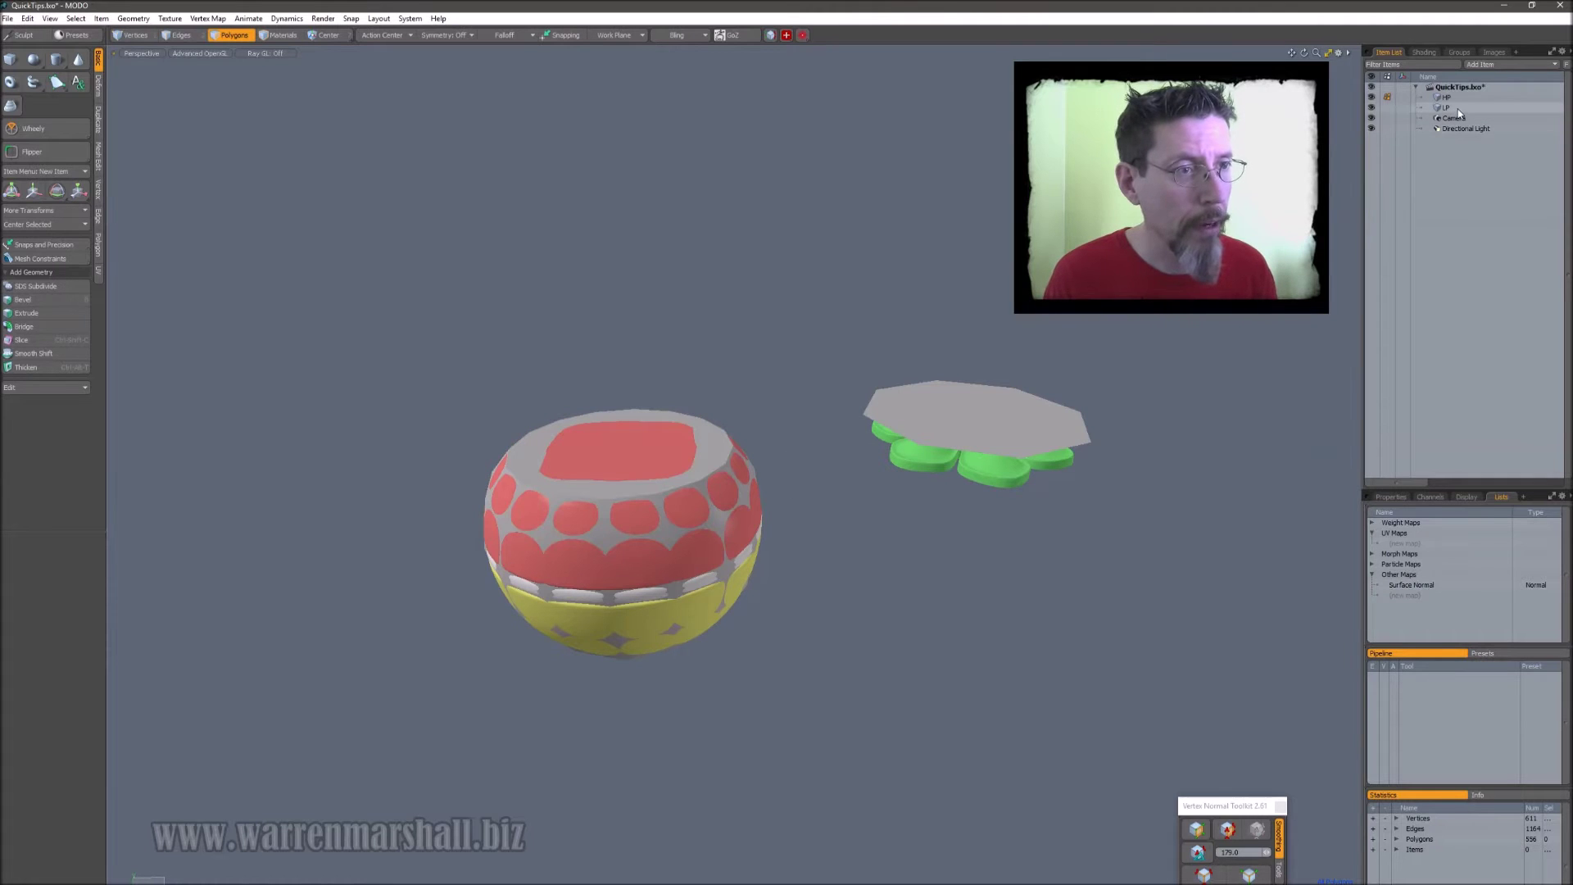
alt+drag(964, 267, 758, 426)
alt+shift+drag(632, 432, 576, 473)
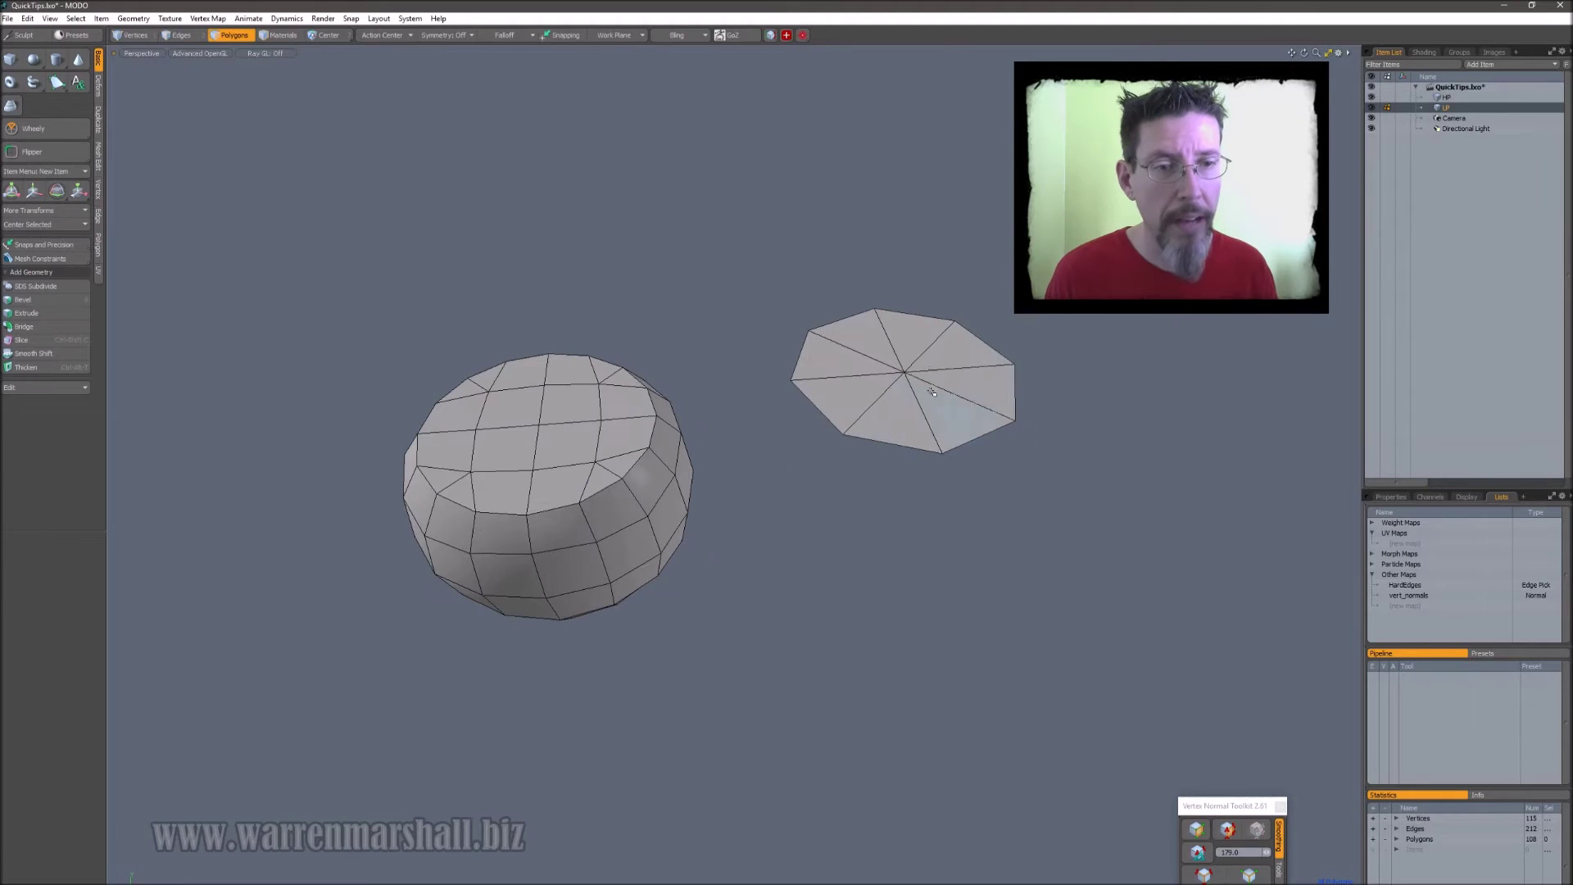
Select and deselect the flat disc's eight polygons, then switch to the UVEdit layout
double_click(909, 401)
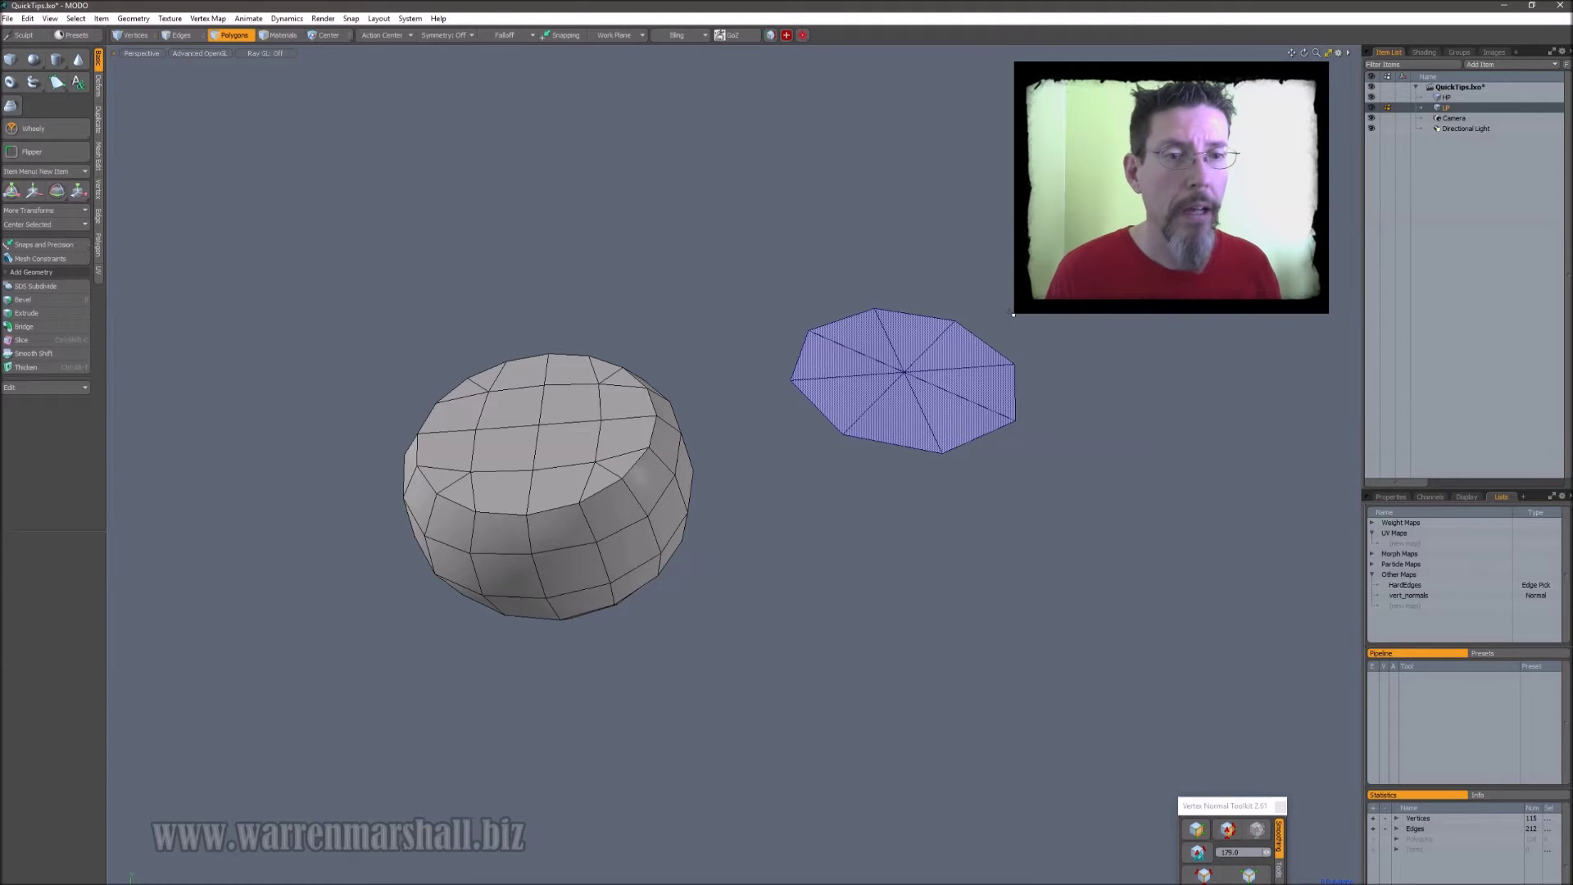
click(1138, 381)
alt+shift+drag(1138, 380, 1092, 366)
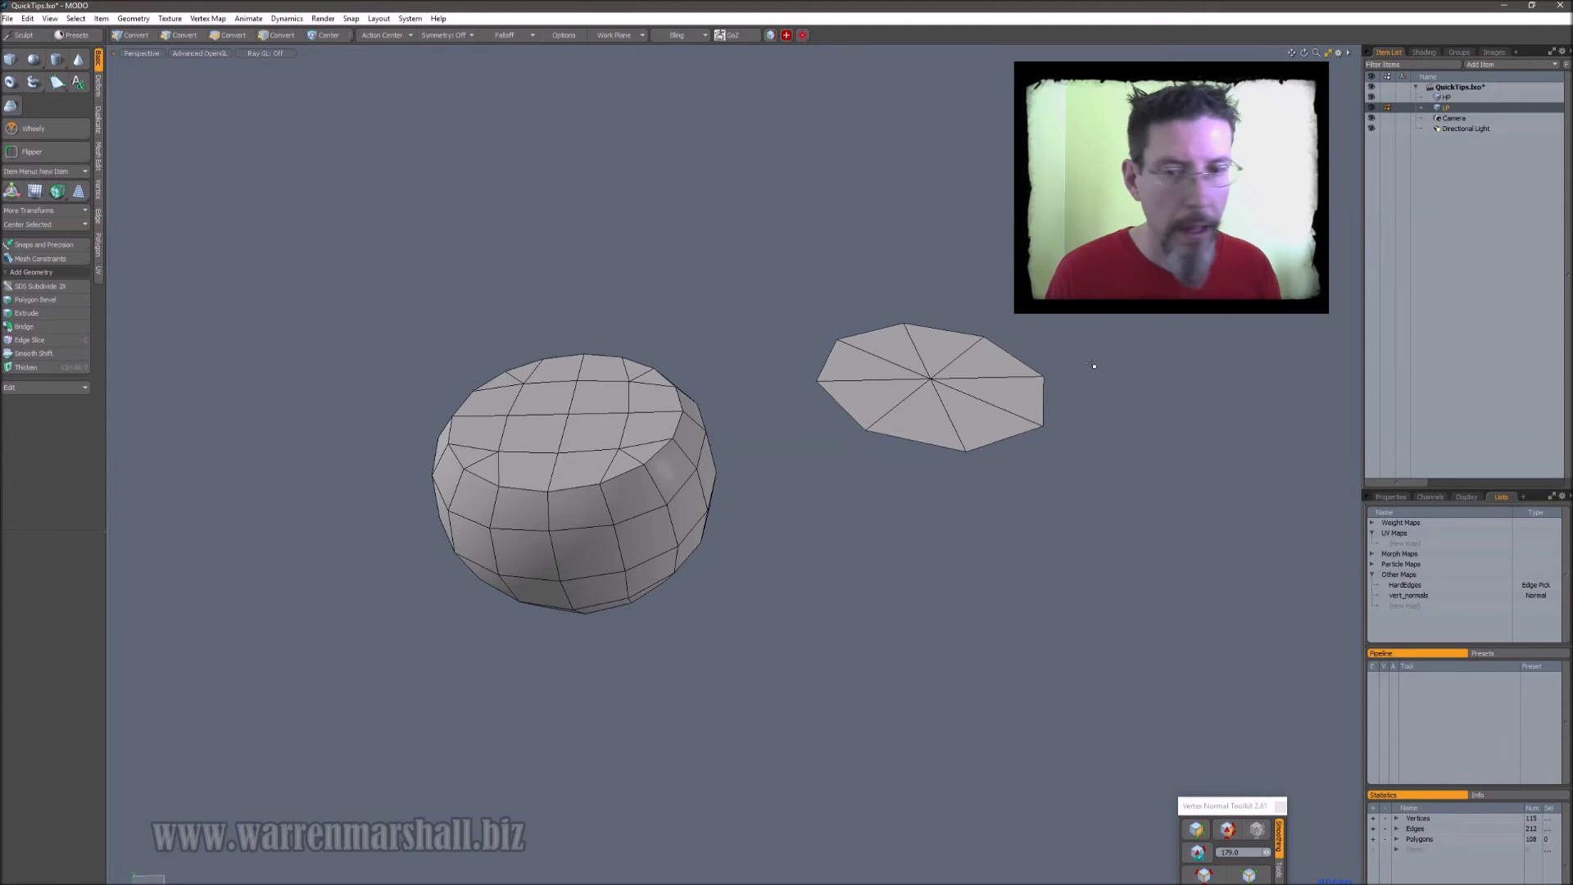
key(ctrl+Tab)
click(330, 484)
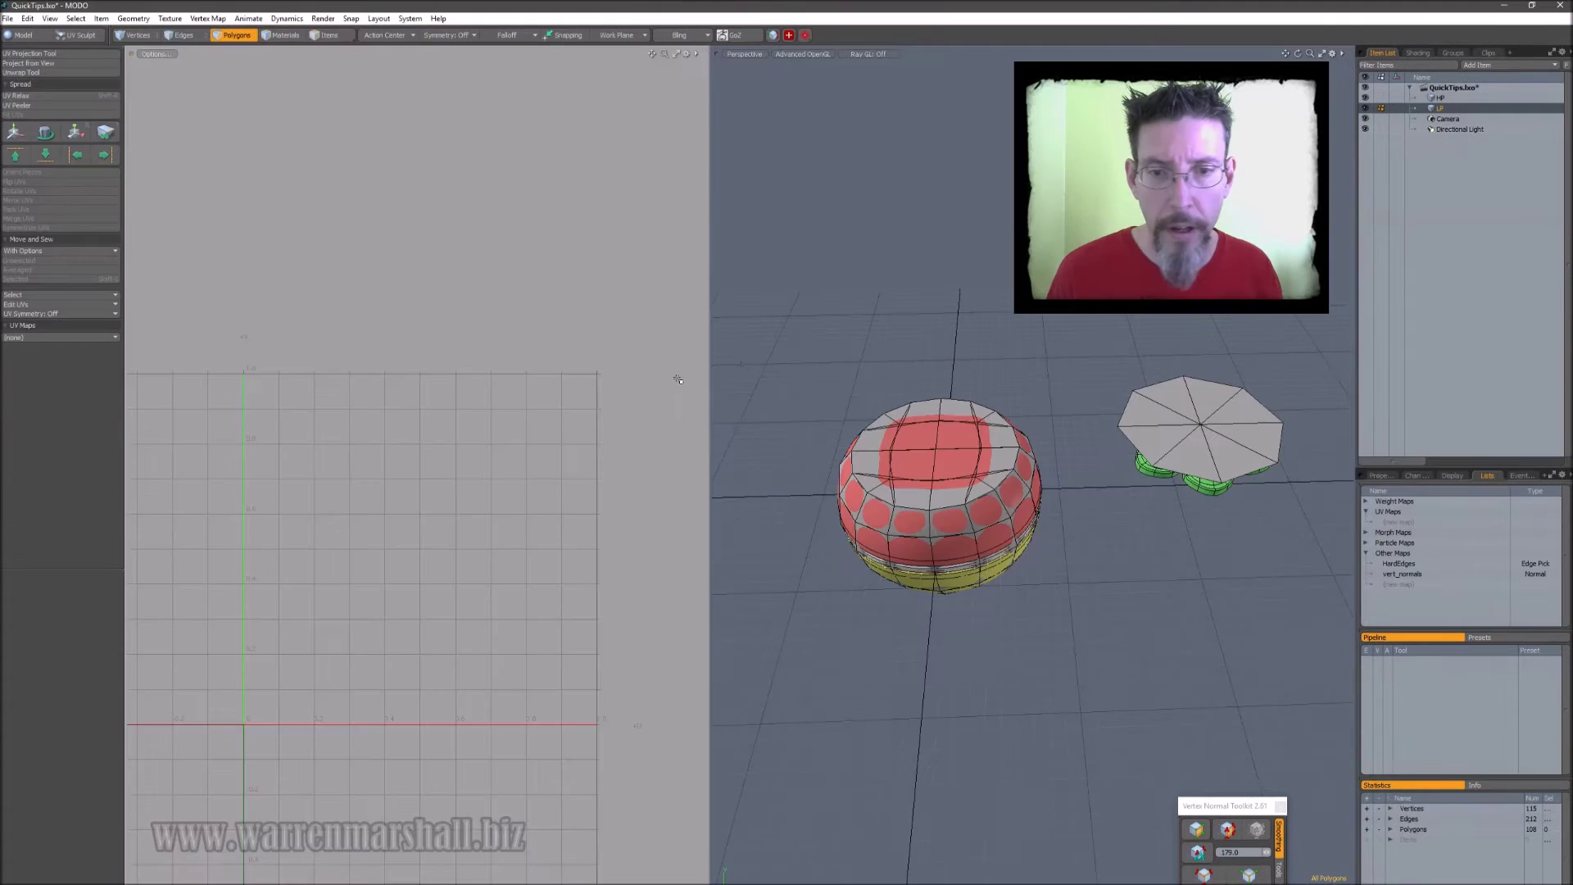
Hide the high-poly meshes, add a Texture UV map, and unwrap the pot's top polygons
alt+drag(918, 373, 974, 387)
key(shift+h)
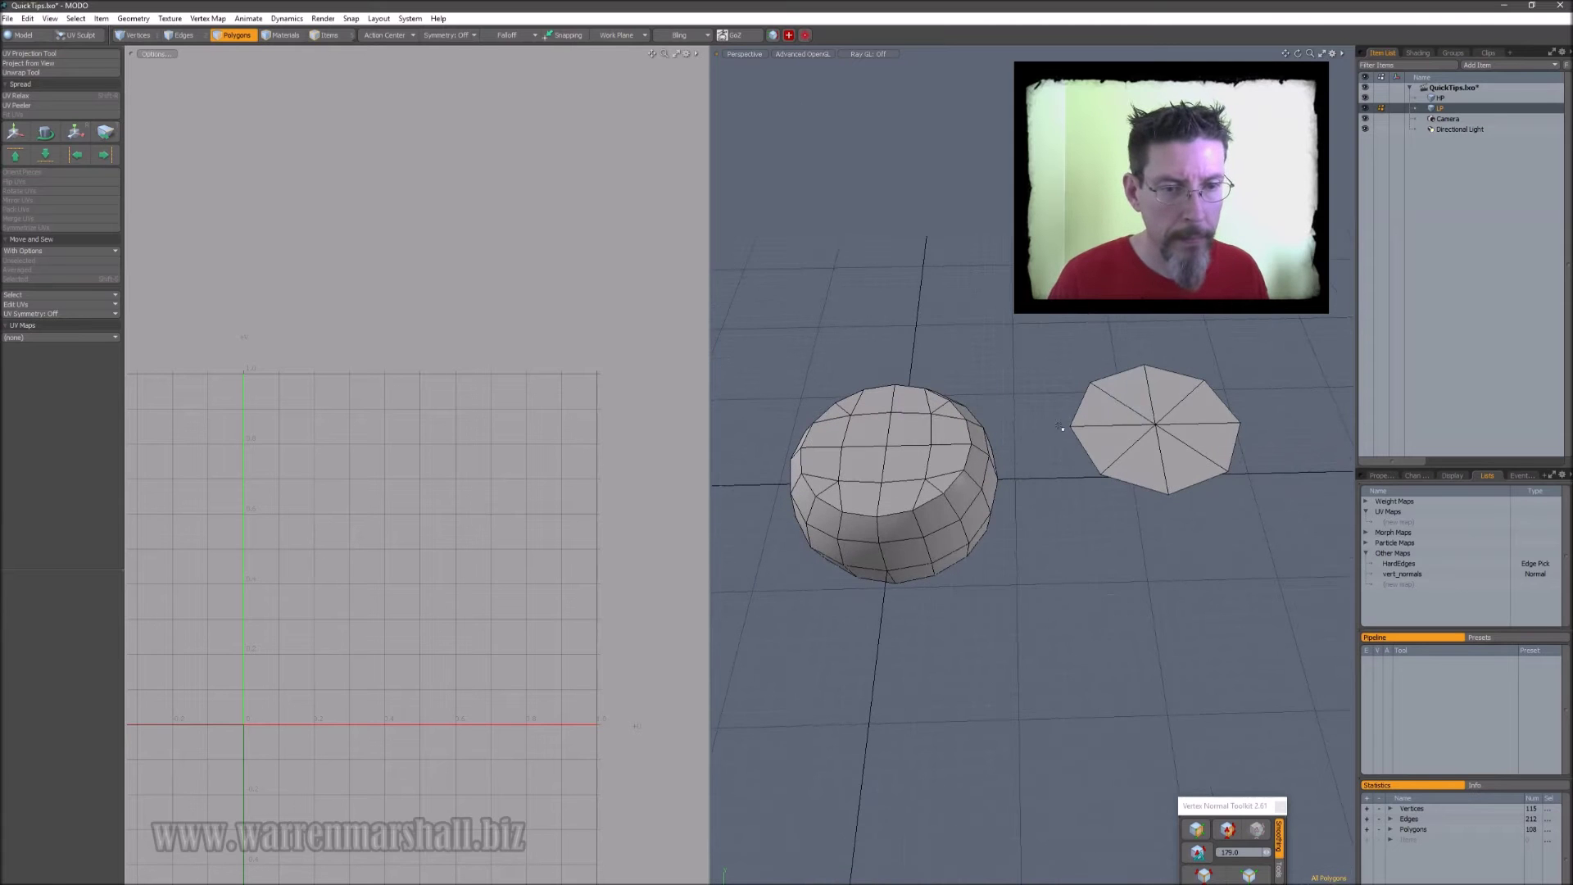
double_click(1155, 428)
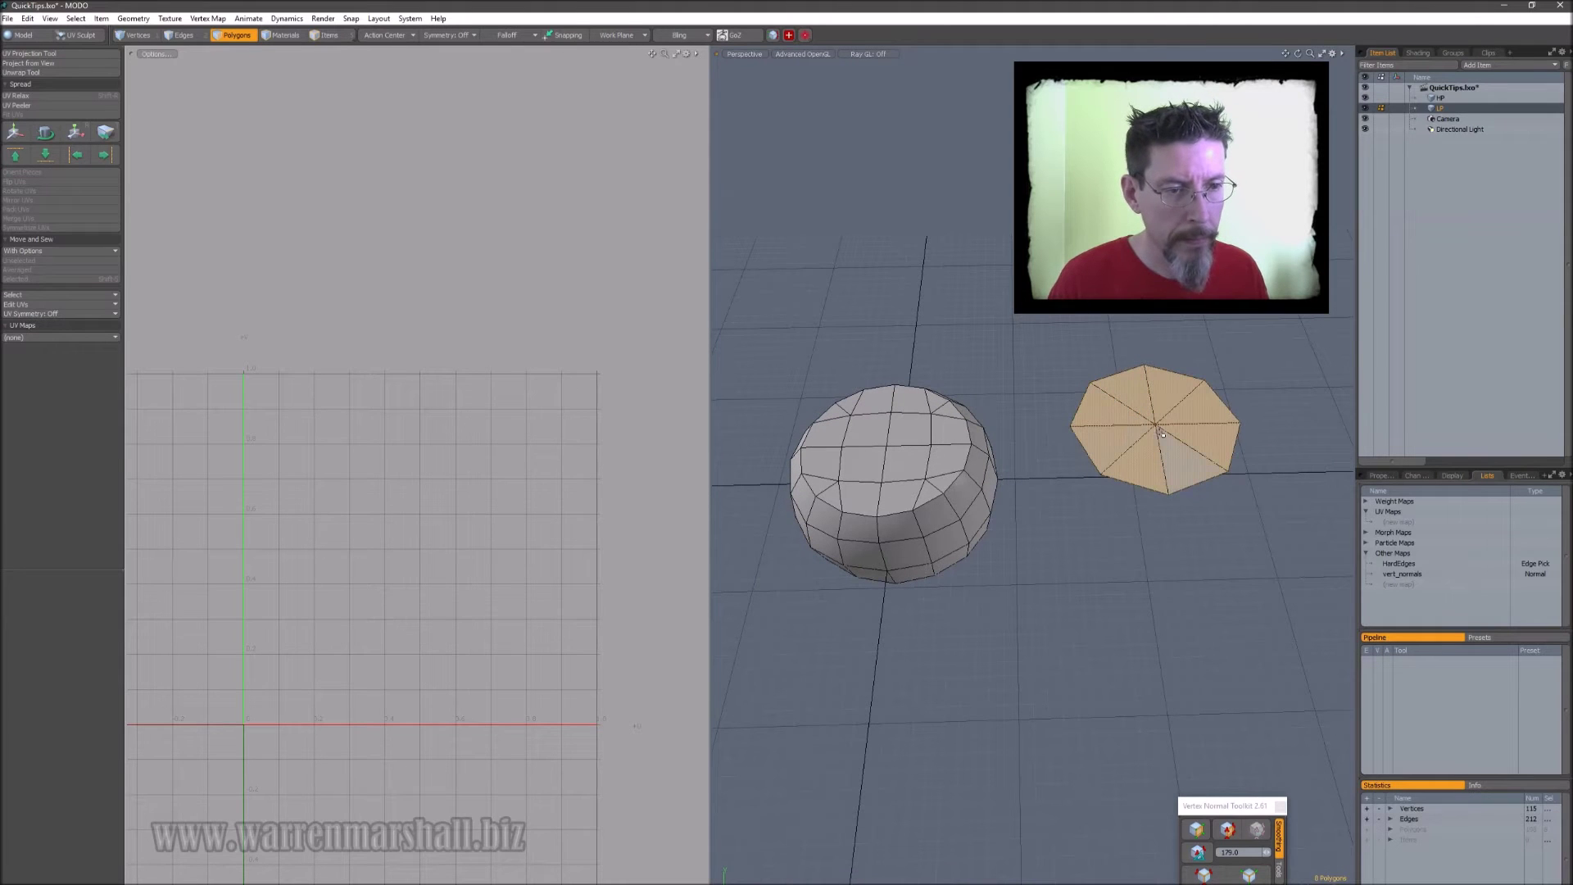
click(481, 495)
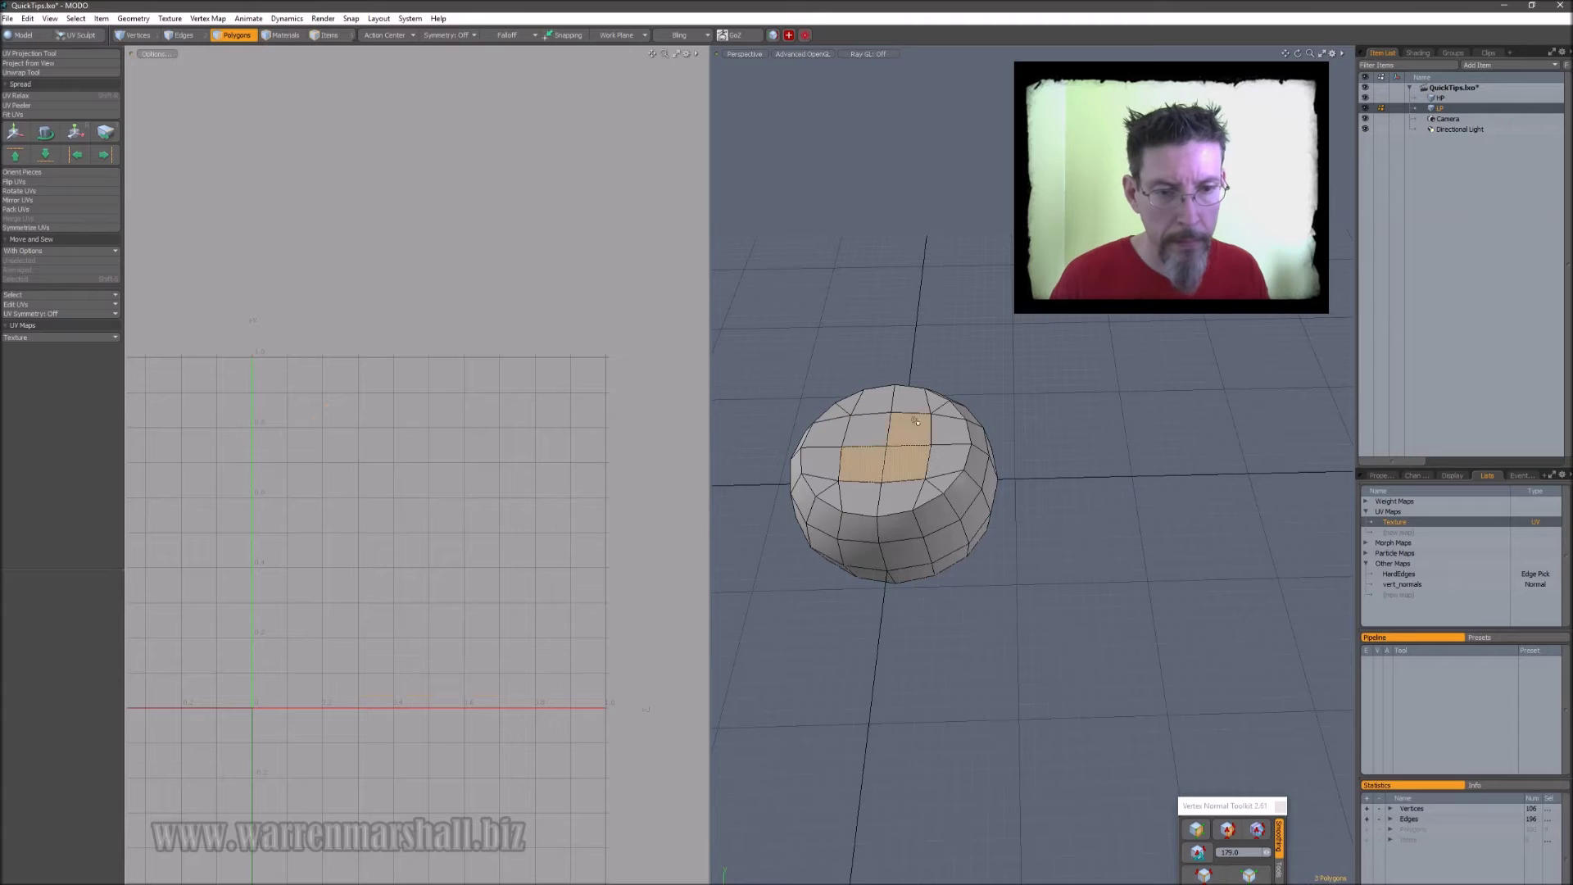
key(bracketright)
click(453, 481)
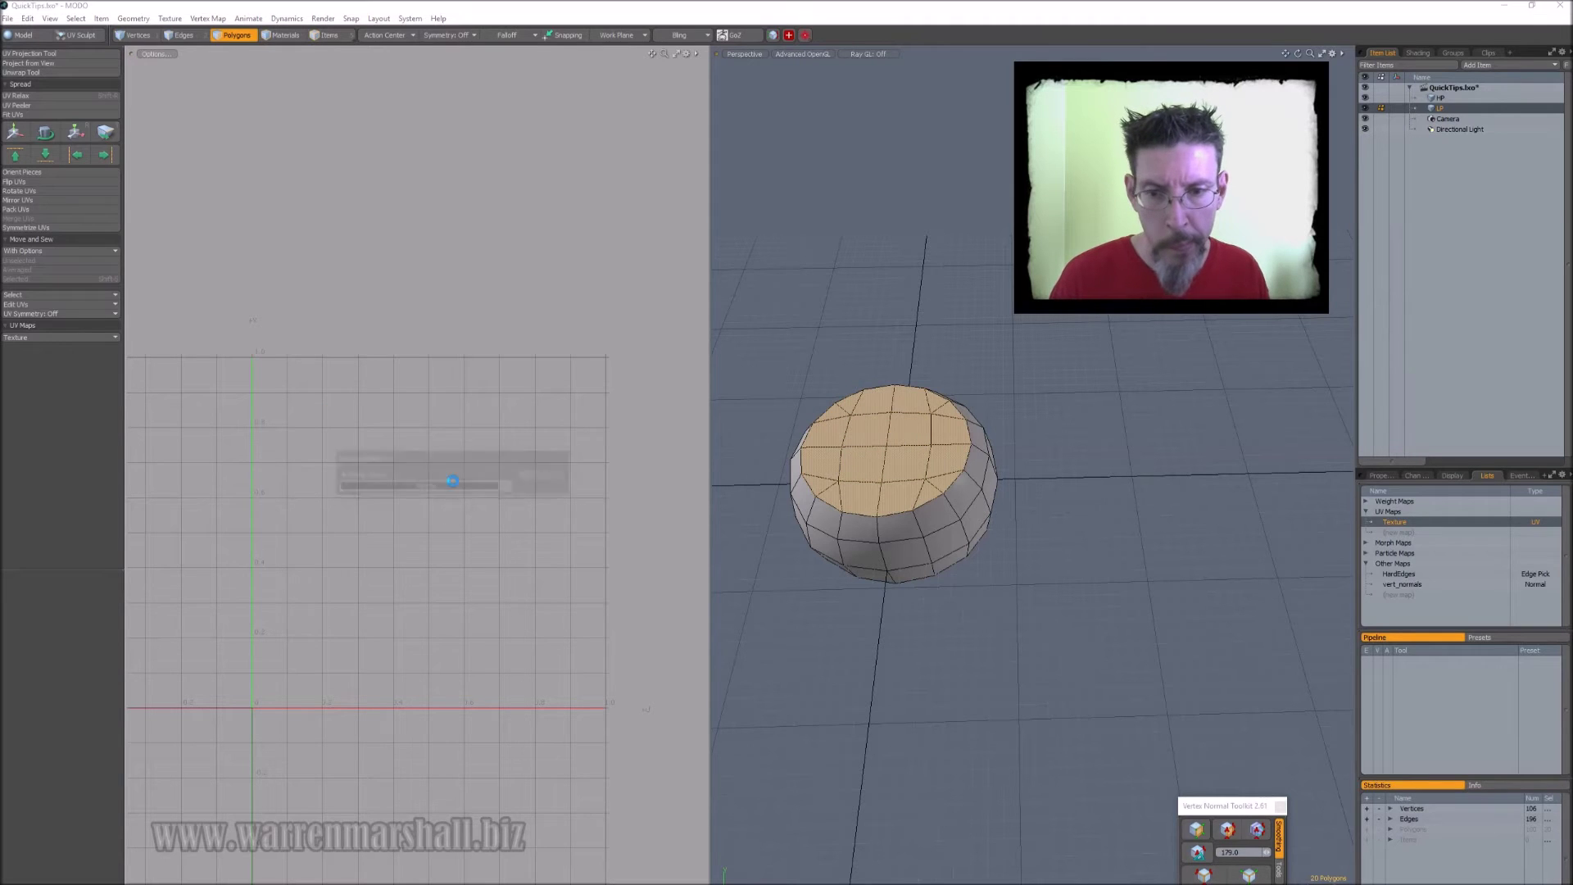
Unwrap the remaining side polygons and pack the UV islands
key(h)
alt+drag(848, 602, 867, 565)
double_click(867, 566)
click(422, 472)
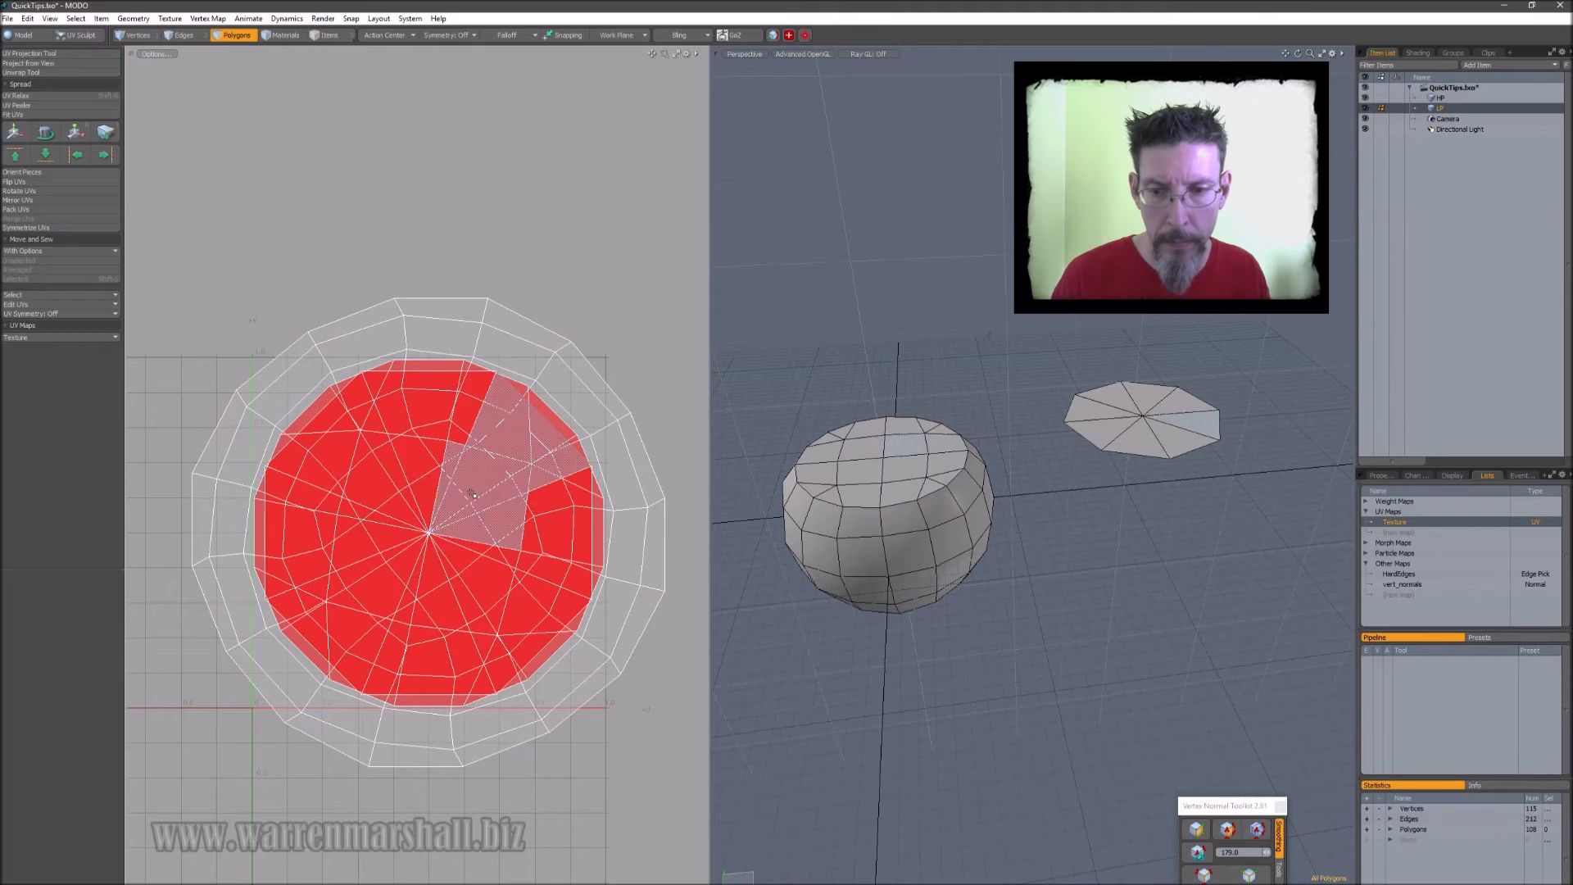
right_click(469, 563)
click(470, 563)
Orient the large, dome and octagon UV islands straight along a chosen edge each
key(2)
click(399, 569)
key(ctrl+shift+o)
click(490, 422)
key(ctrl+shift+o)
click(577, 492)
key(ctrl+shift+o)
Repack the three UV islands with Pack (No Scaling)
right_click(595, 594)
key(Escape)
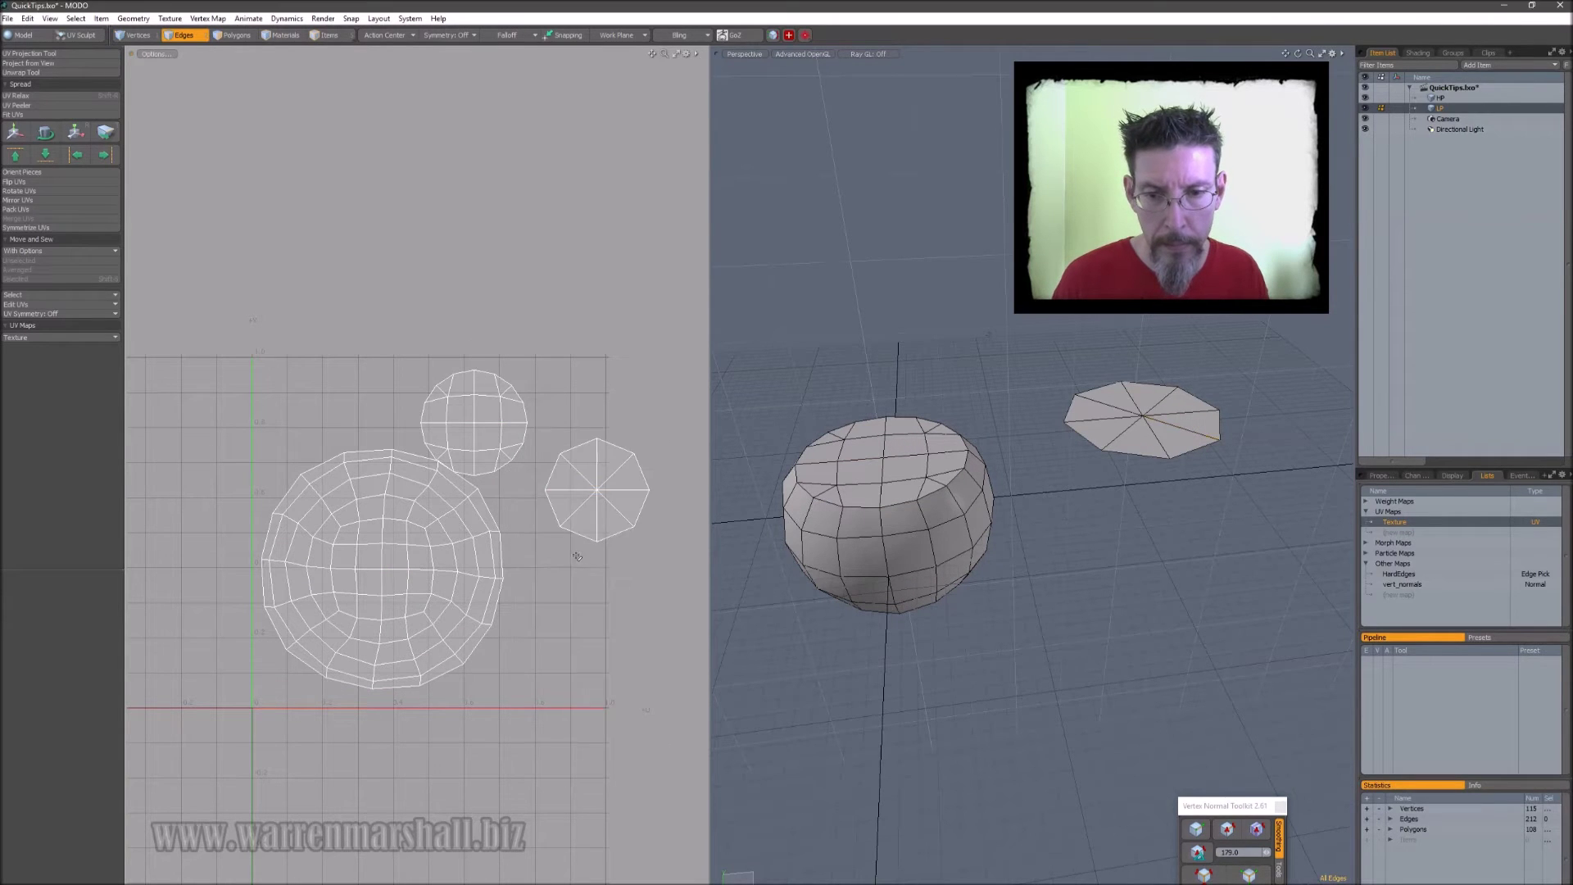
right_click(574, 559)
click(580, 650)
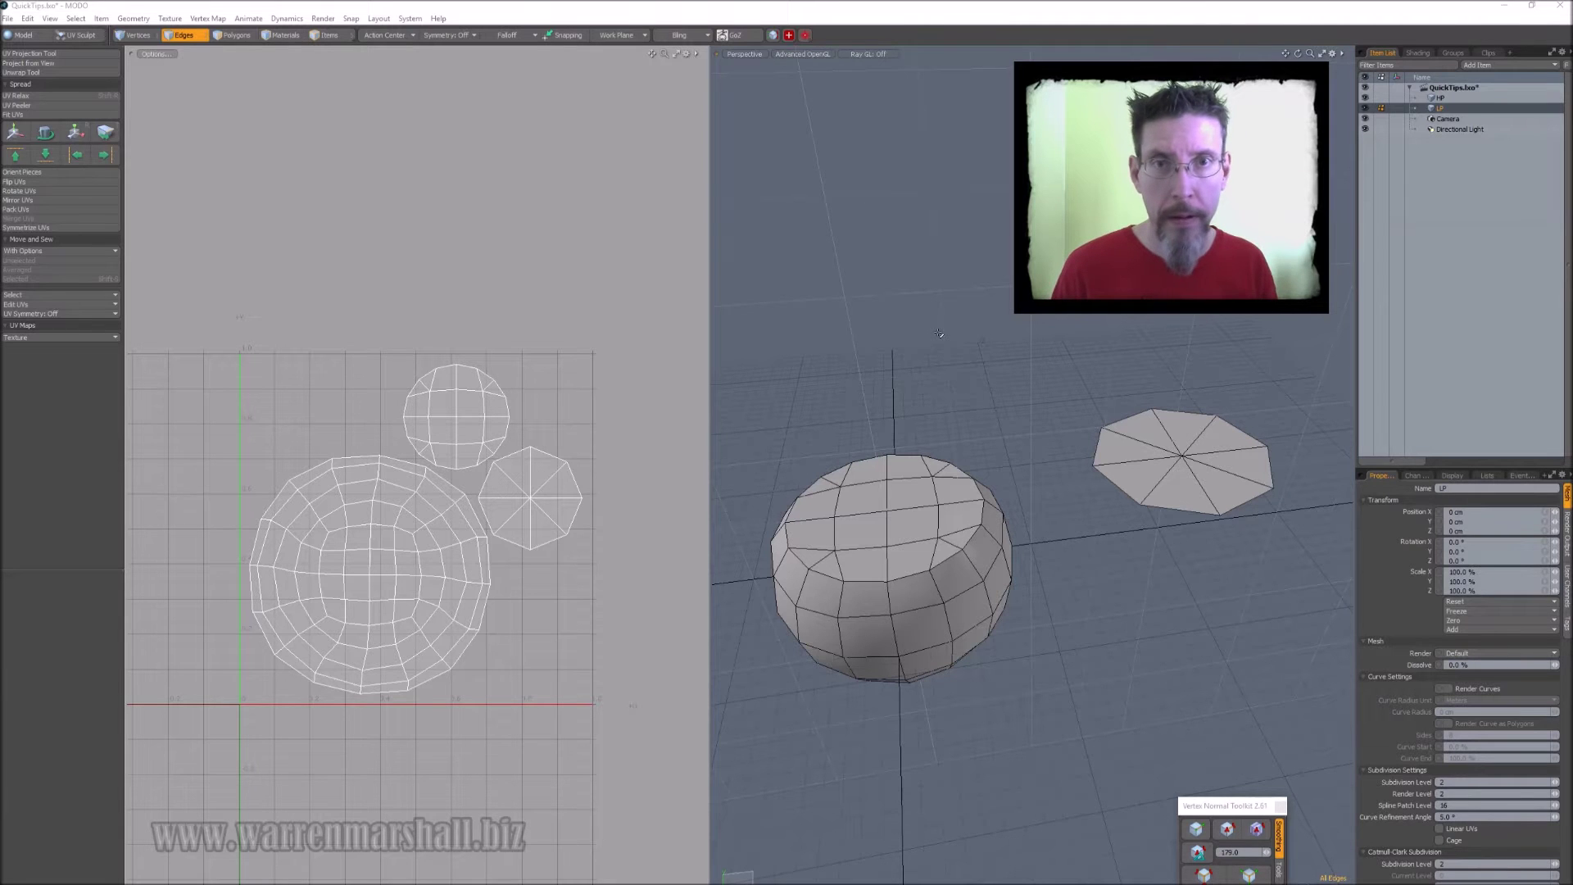
Orbit the perspective view slightly and switch the side panel to the Shading tab
alt+drag(993, 277, 1057, 364)
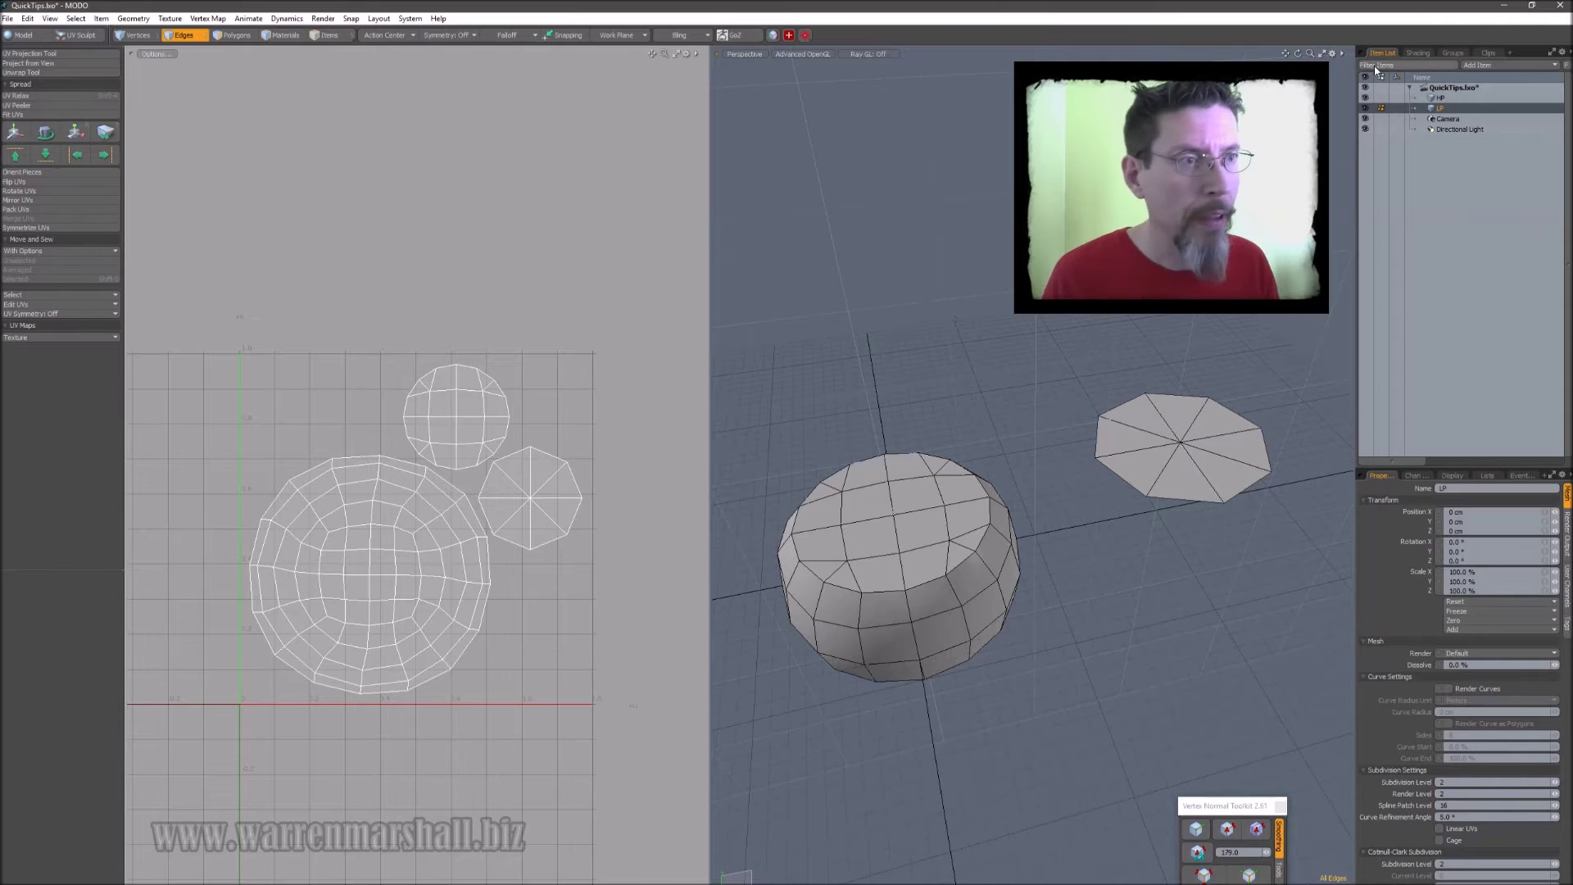
click(1417, 52)
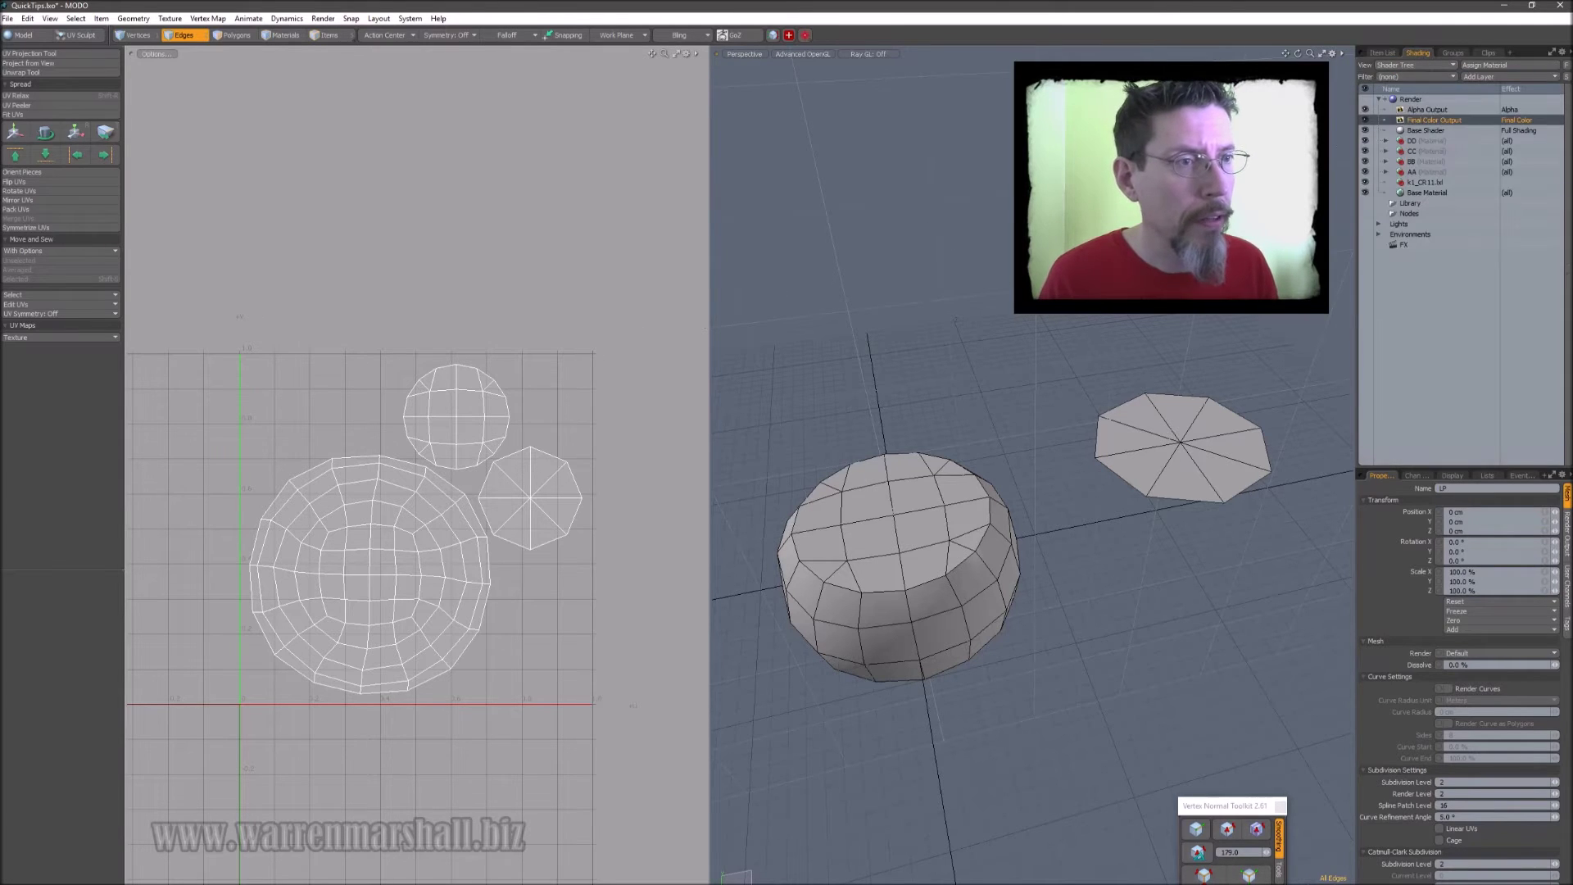
Inspect the Render, Alpha Output and Final Color Output properties in turn
click(1412, 100)
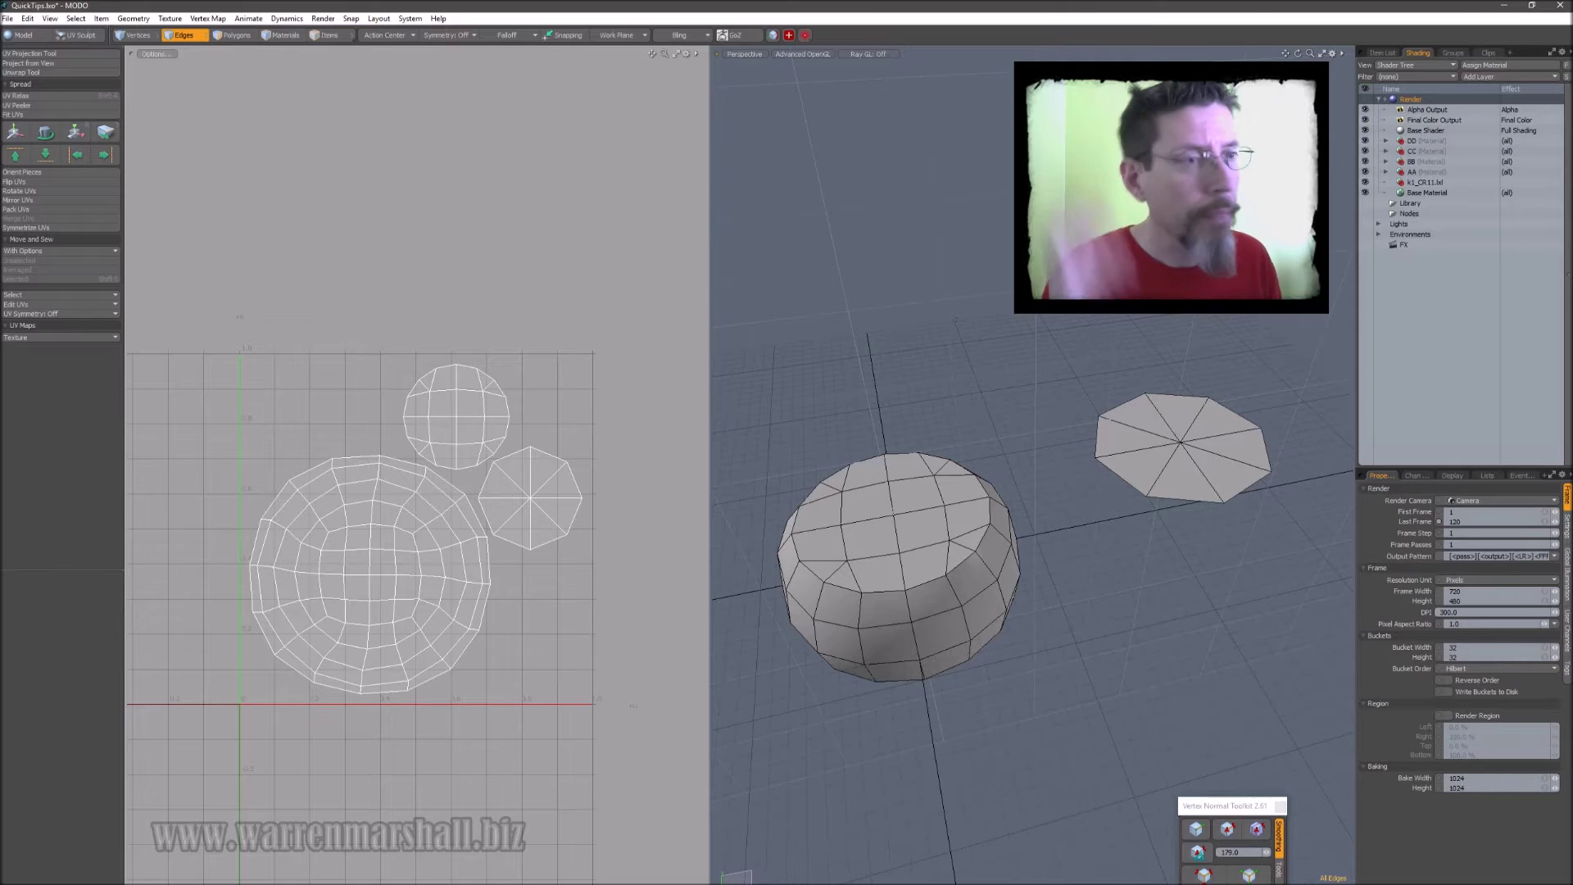
click(1449, 110)
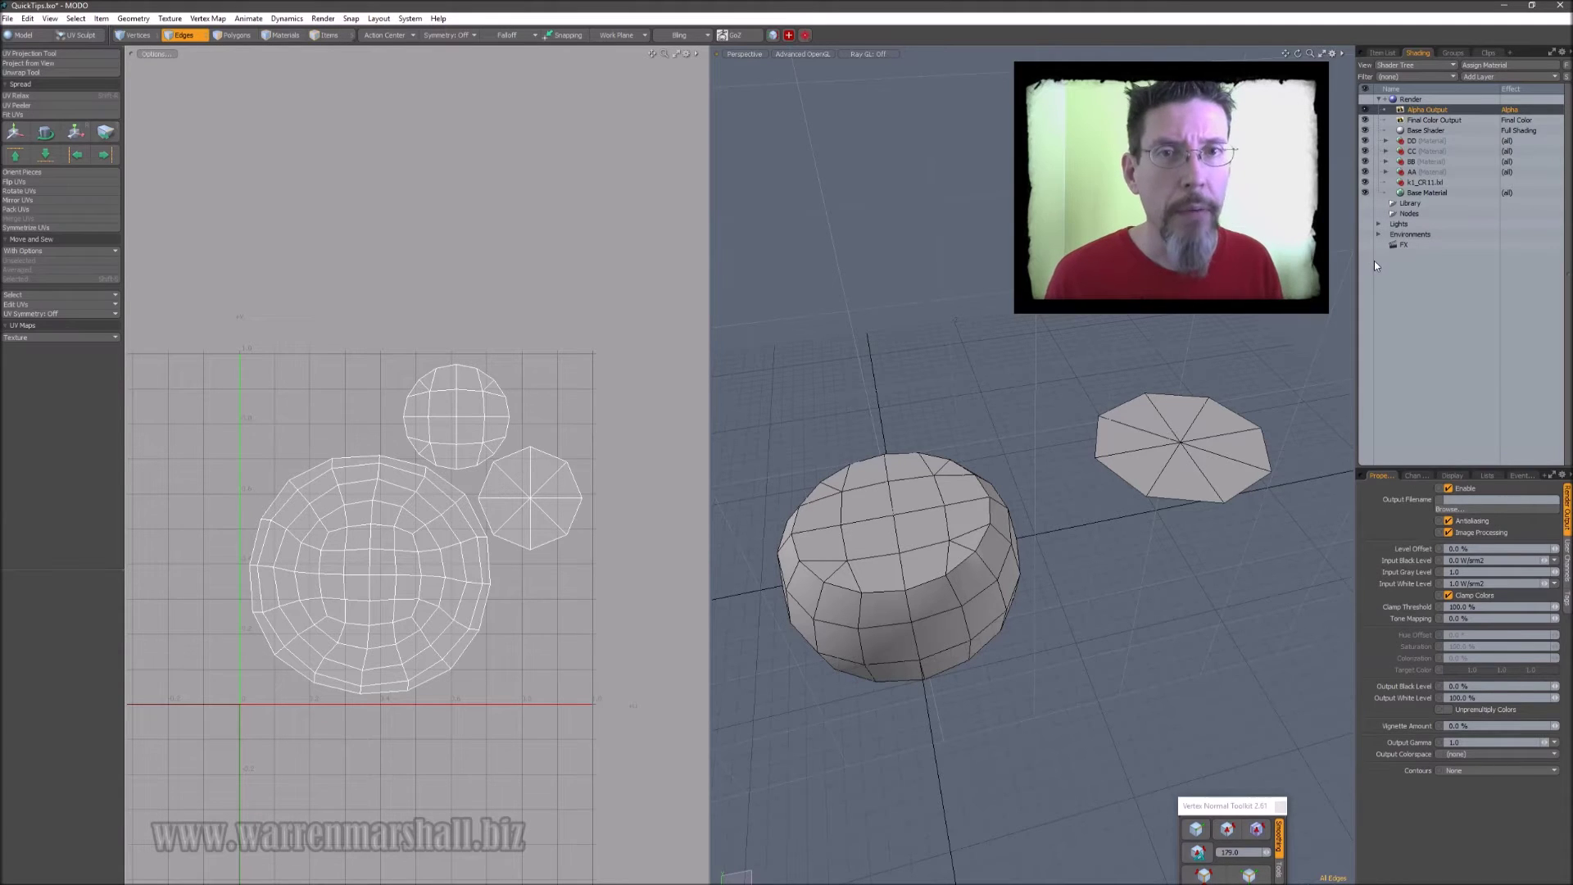
click(1478, 120)
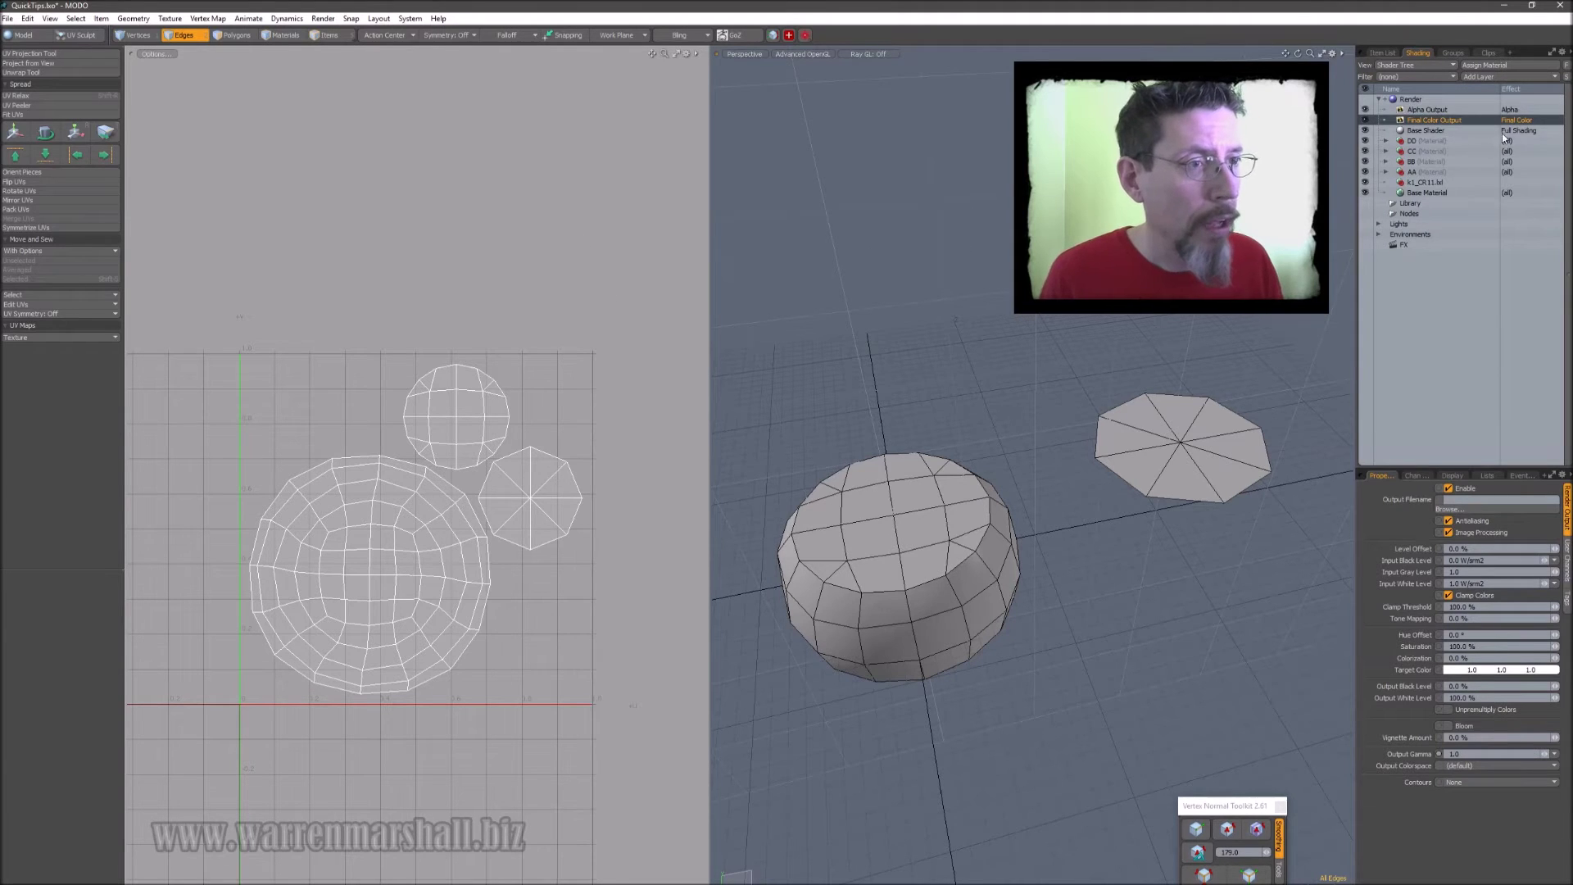
Switch the Final Color Output's effect to Geometry > Surface ID
click(1523, 121)
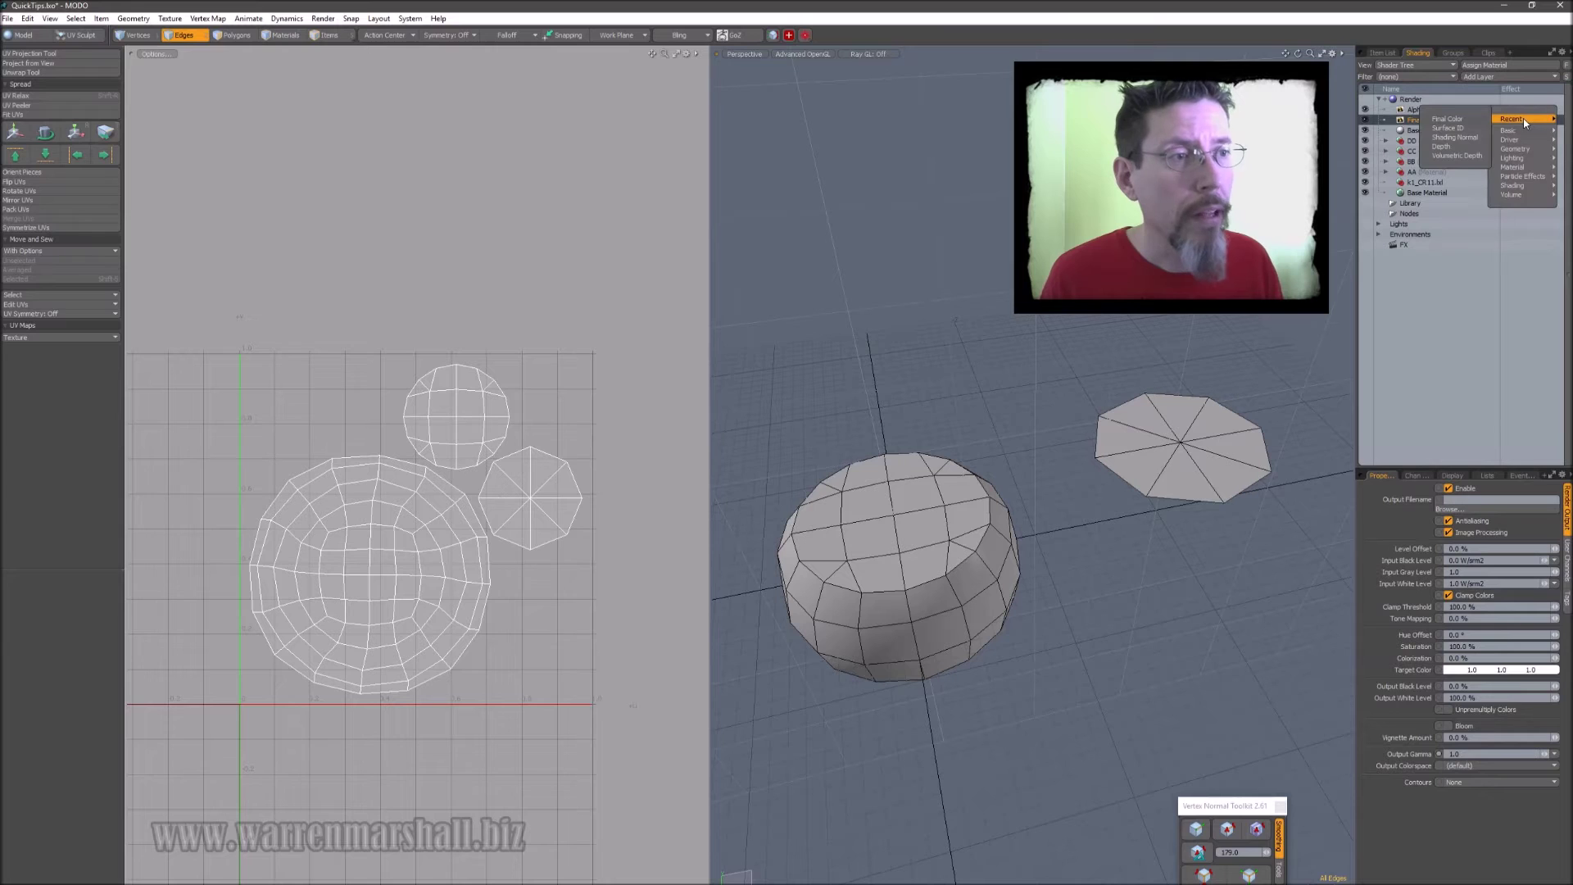
mouse_move(1522, 150)
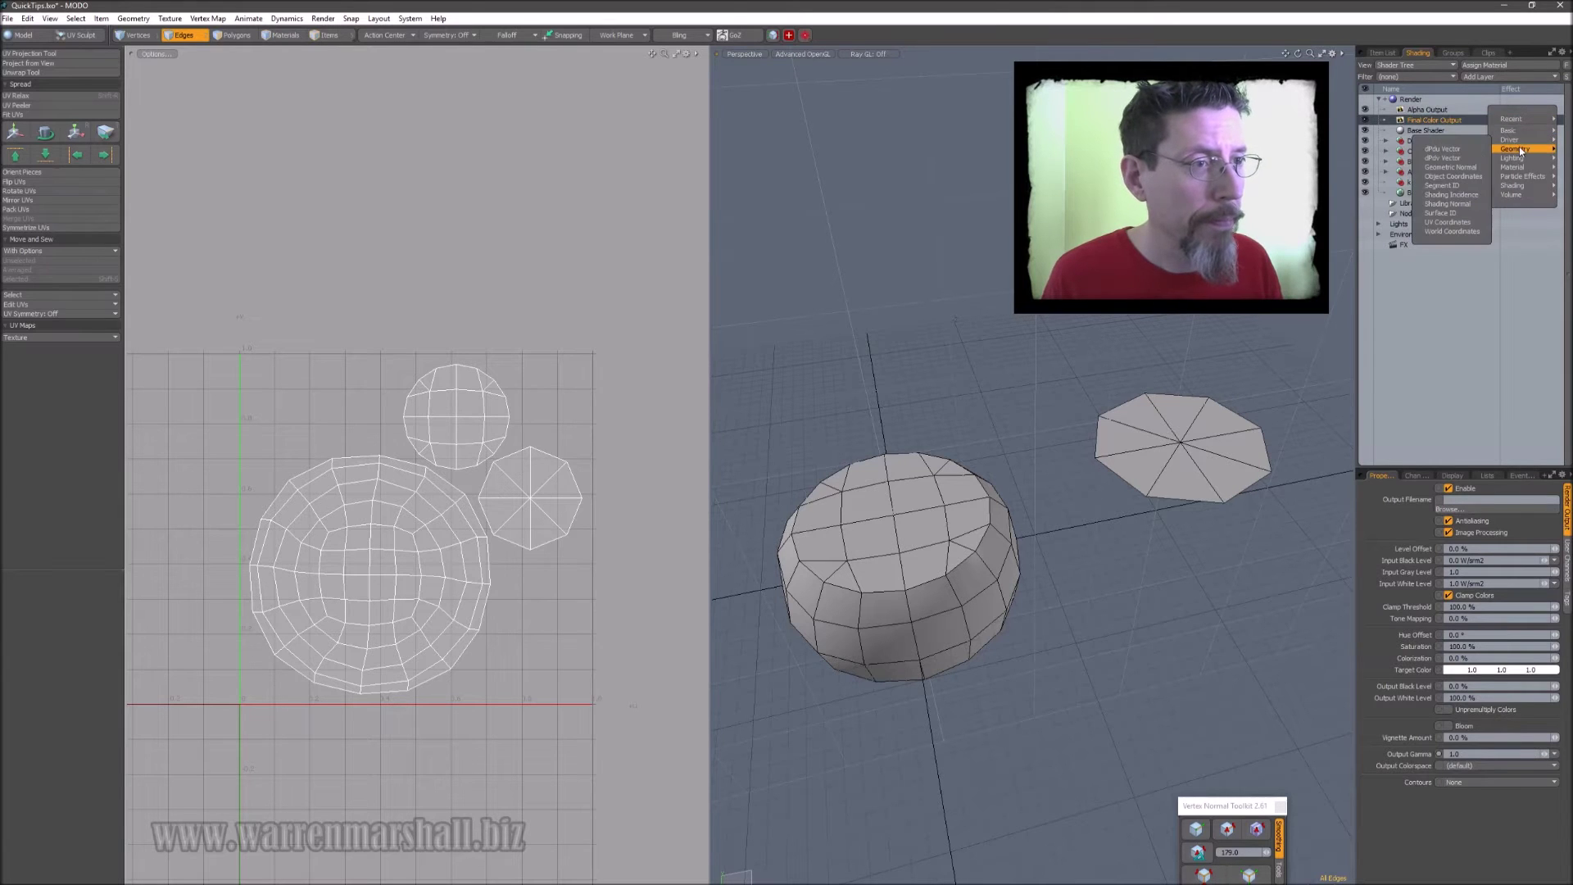
click(1464, 214)
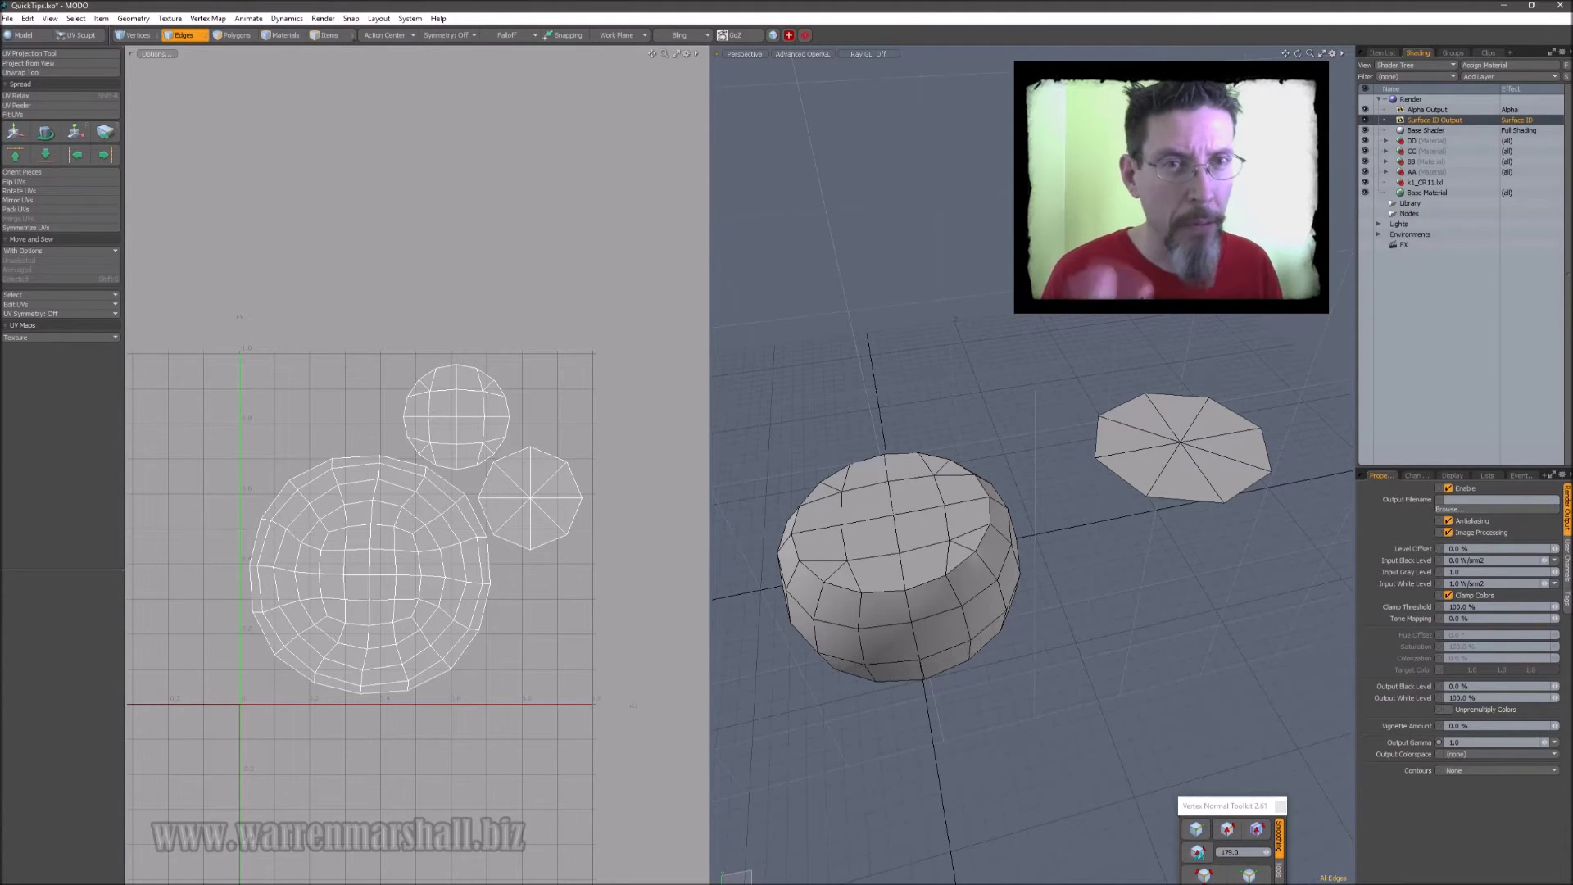
Select LP in the Item List, show the vertex map Lists, and open the Render menu
click(1383, 54)
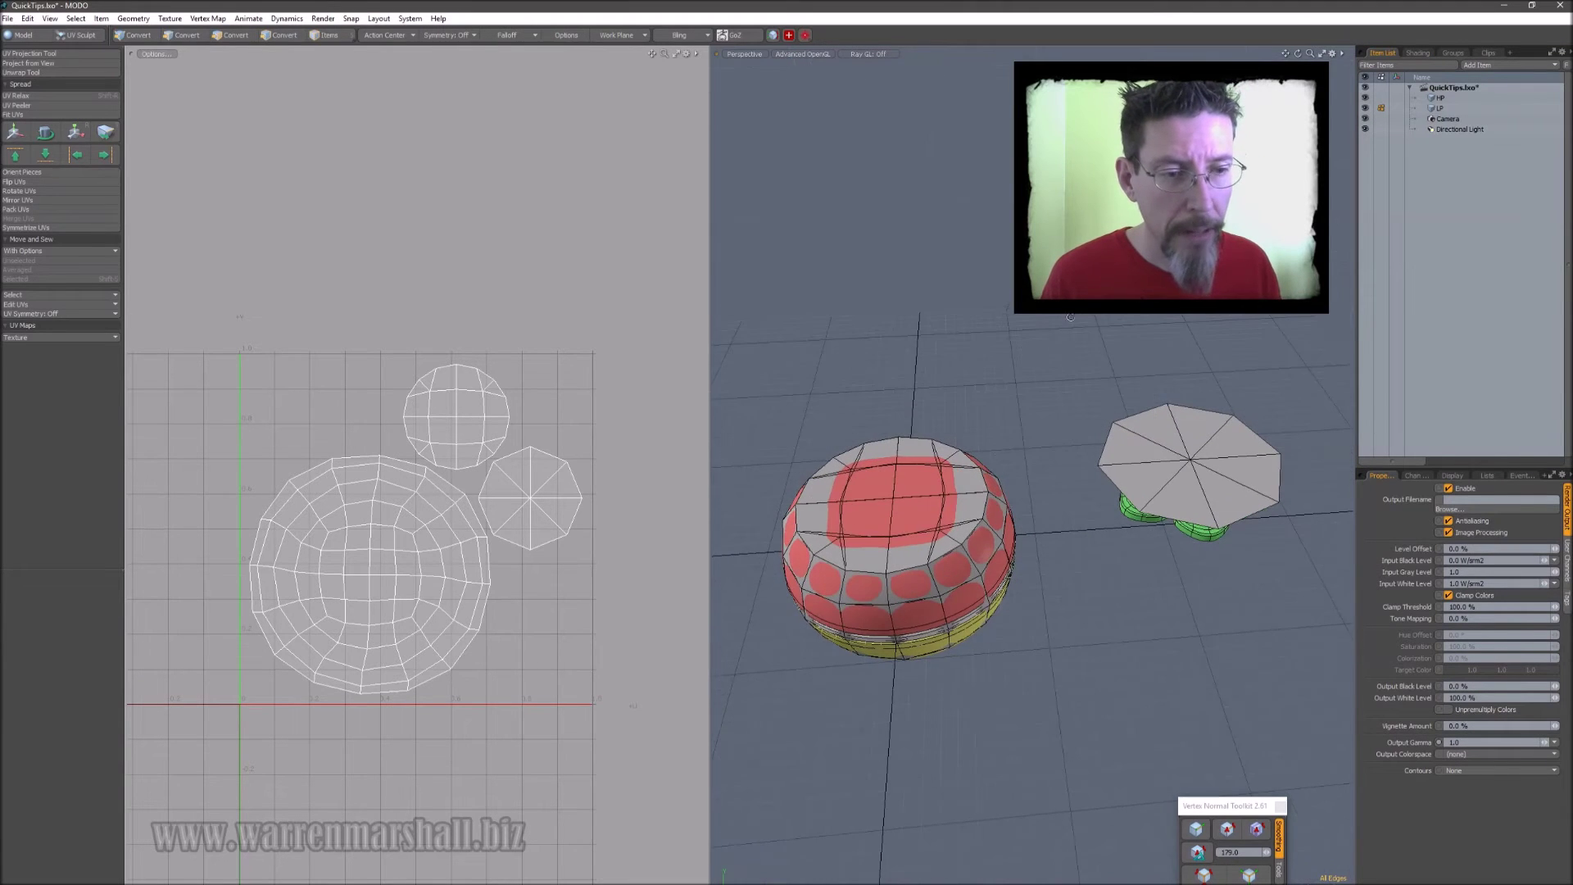
alt+drag(1071, 347, 1085, 308)
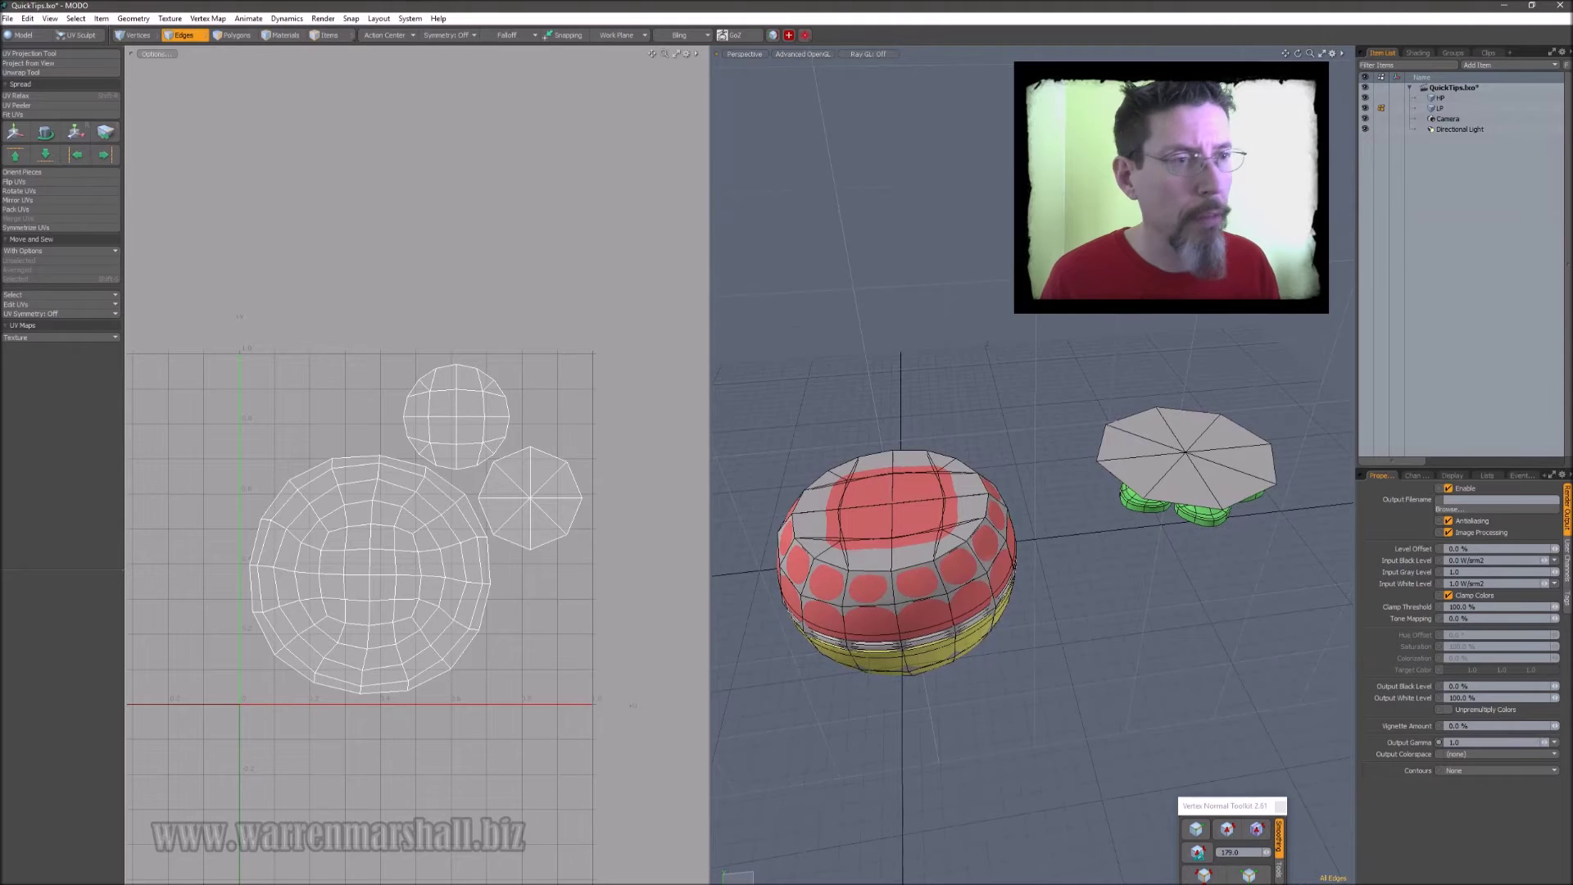
click(1448, 107)
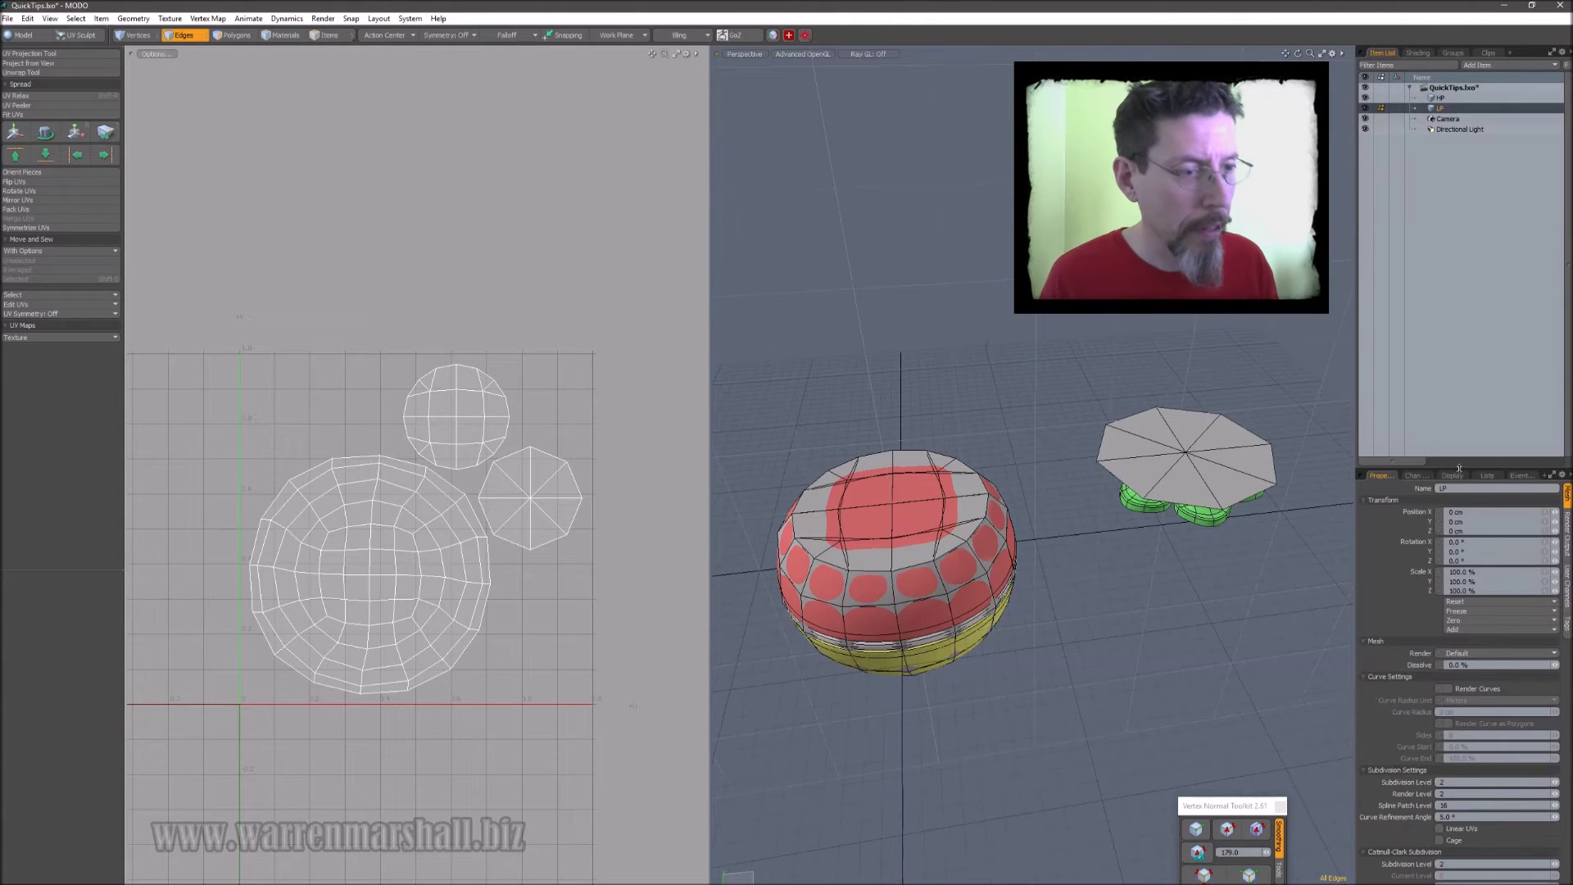
click(1487, 476)
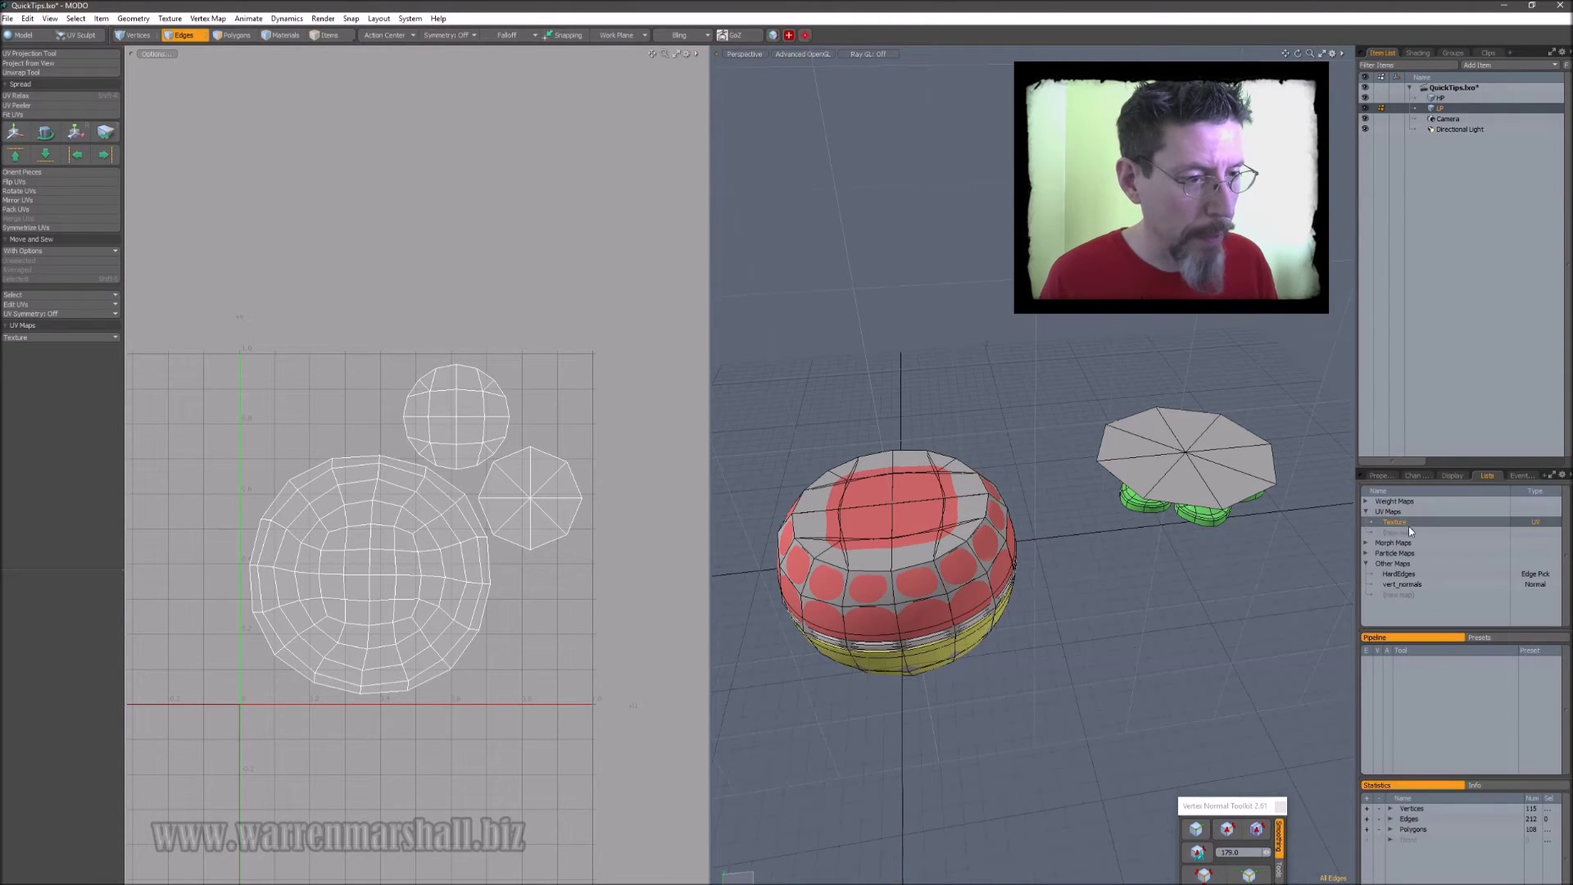
click(323, 18)
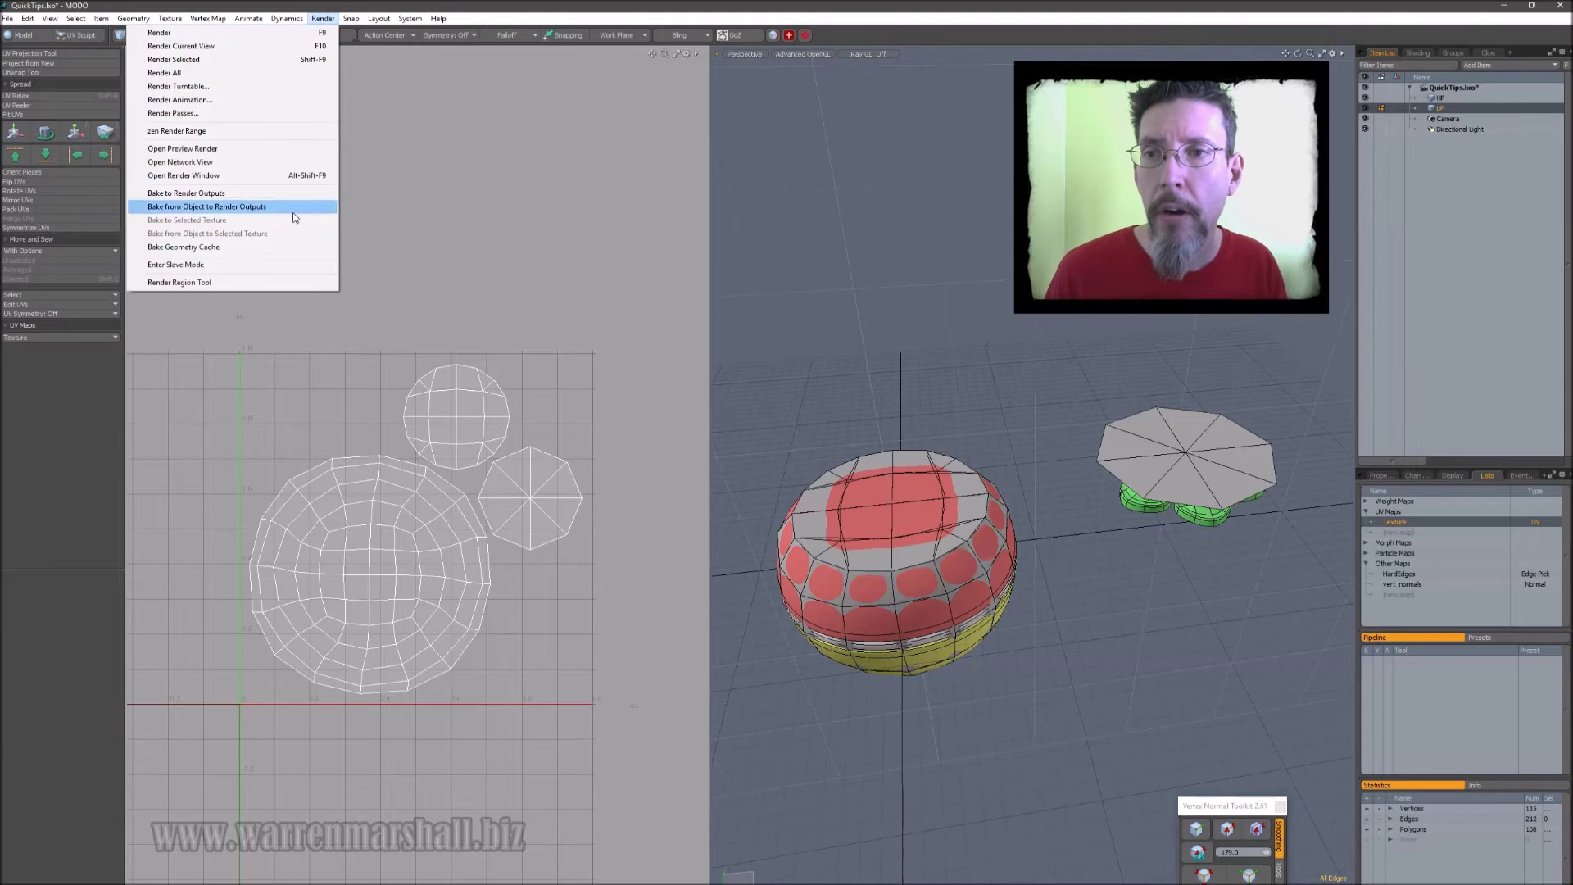
Bake the object's surface IDs to render outputs with a 16 cm distance
click(289, 207)
click(259, 210)
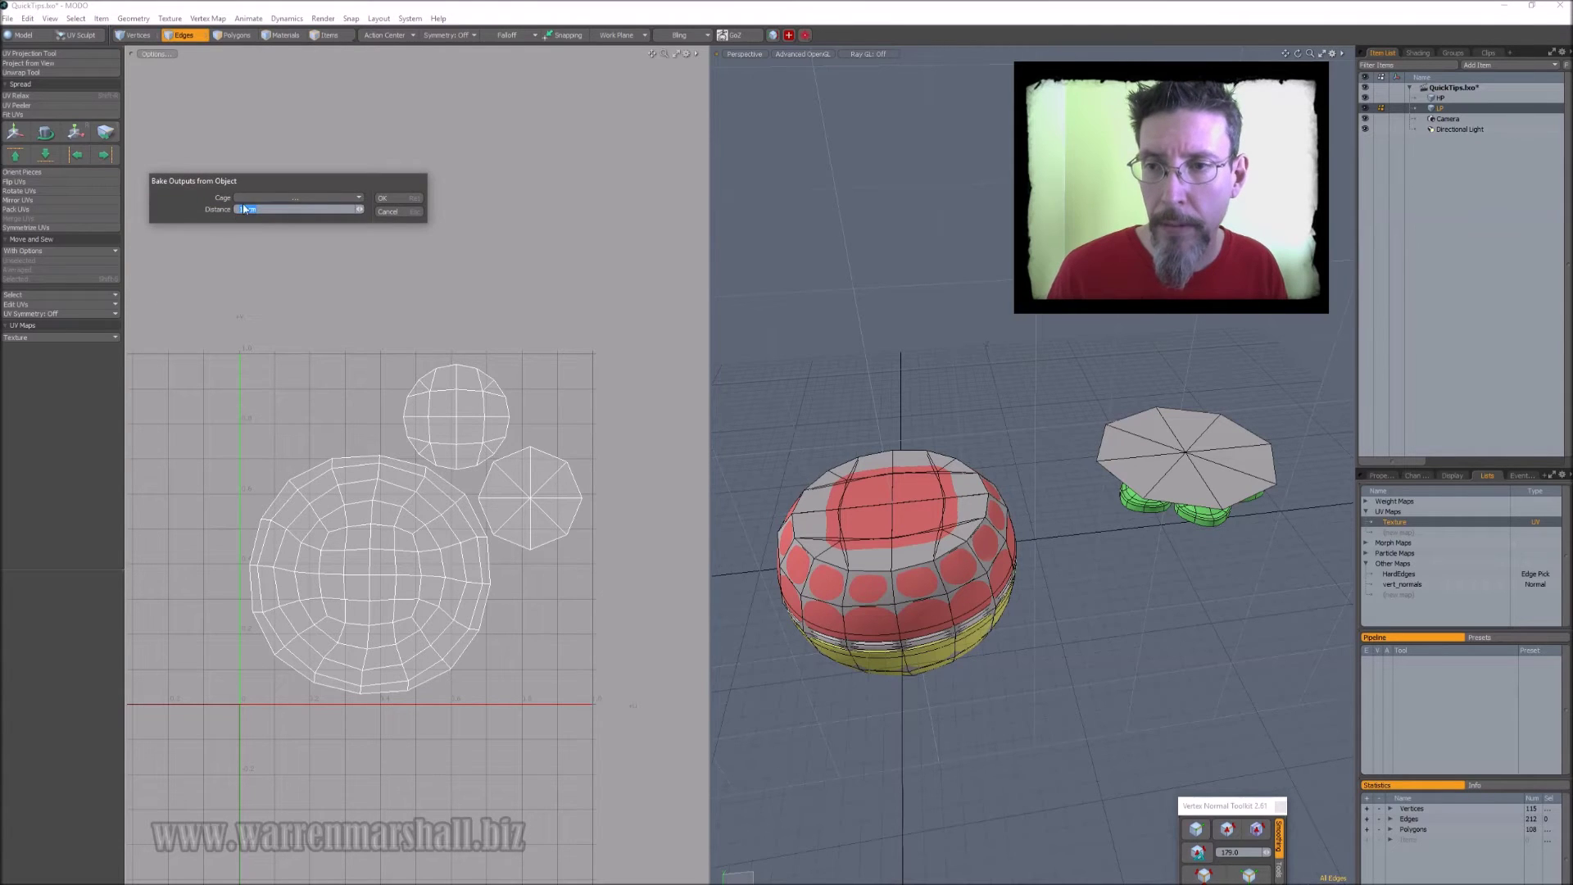
click(402, 198)
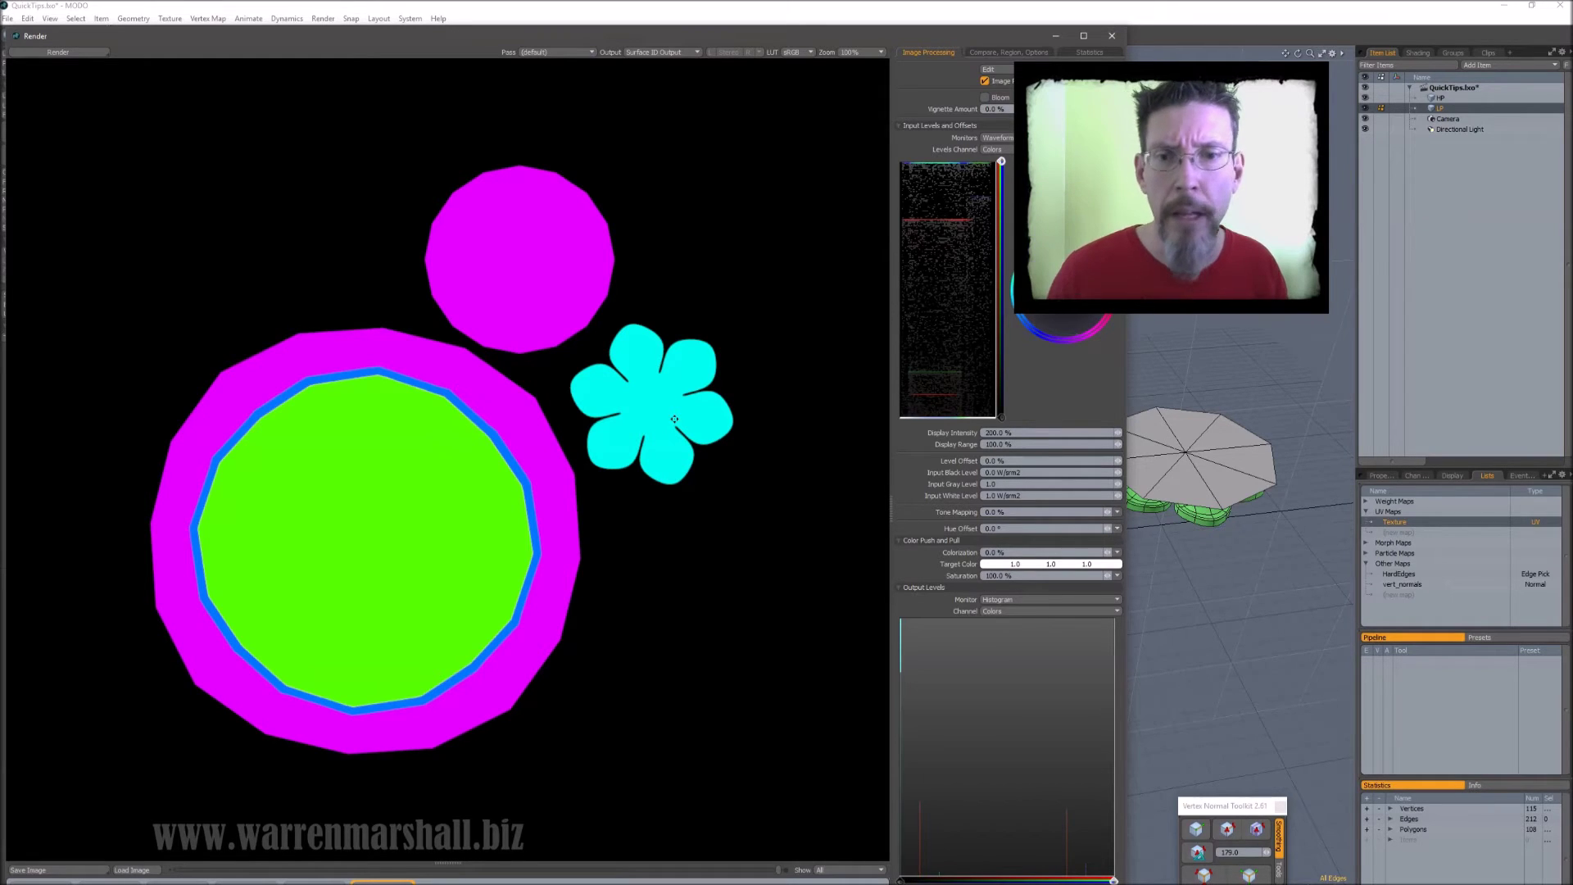
click(662, 51)
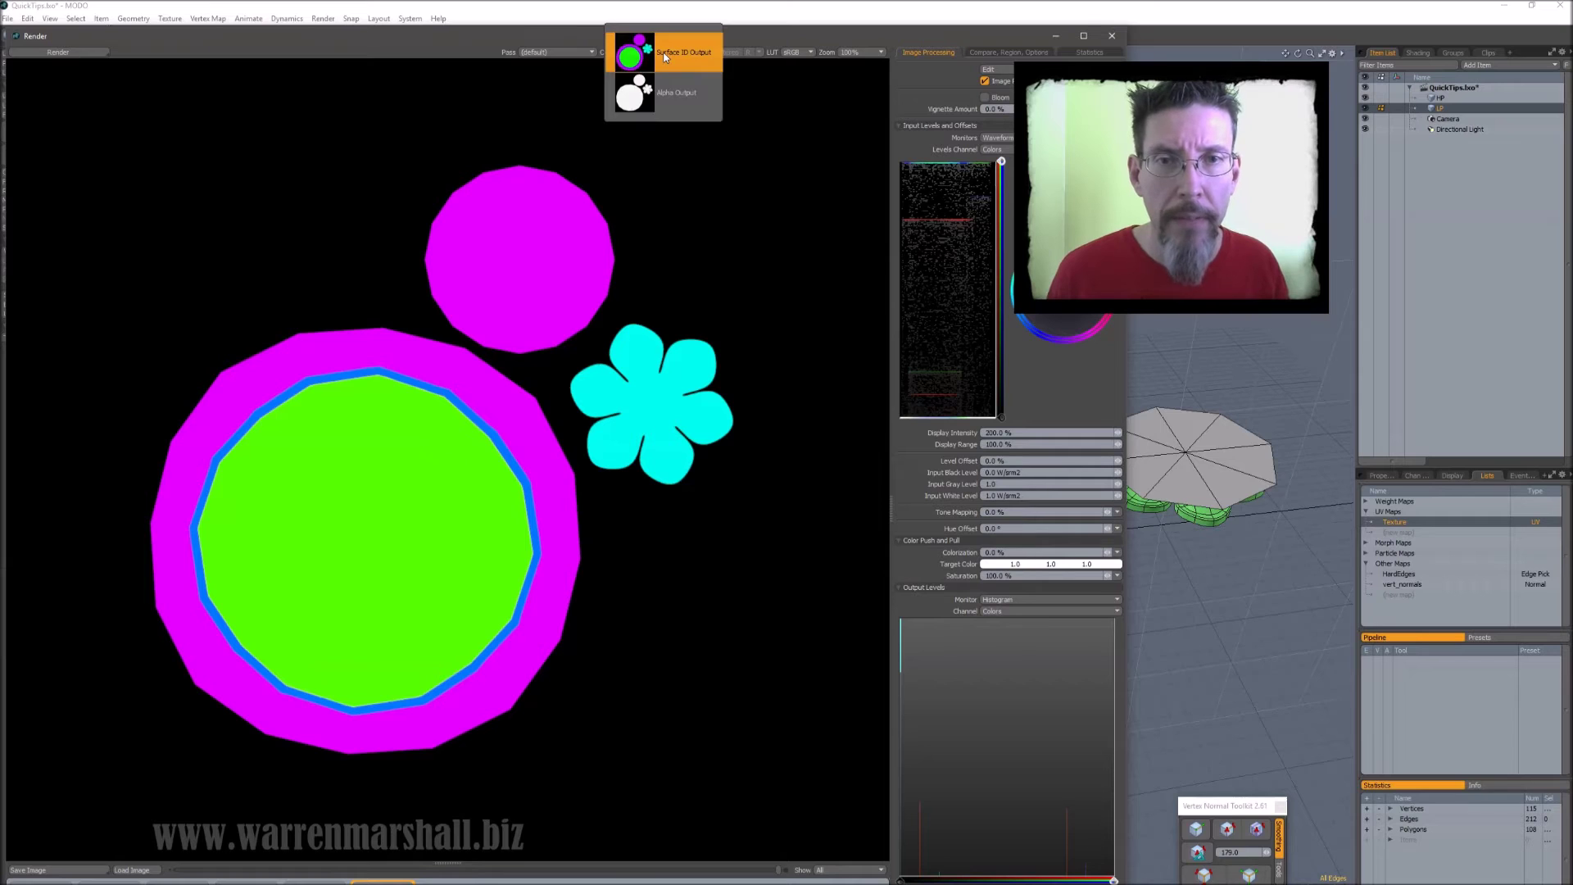
click(698, 107)
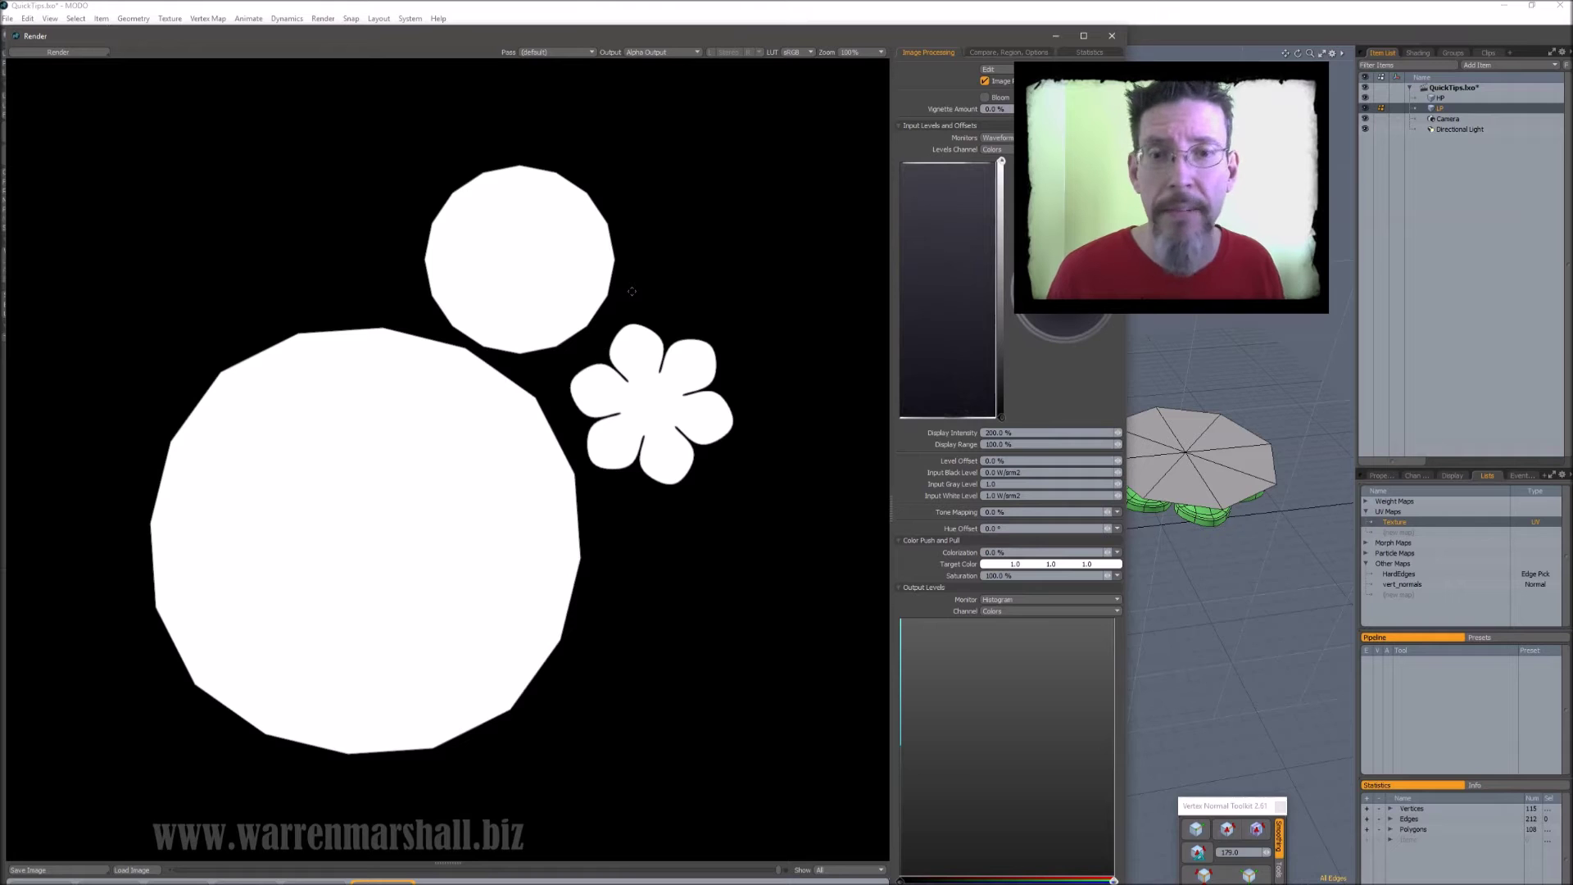
click(663, 52)
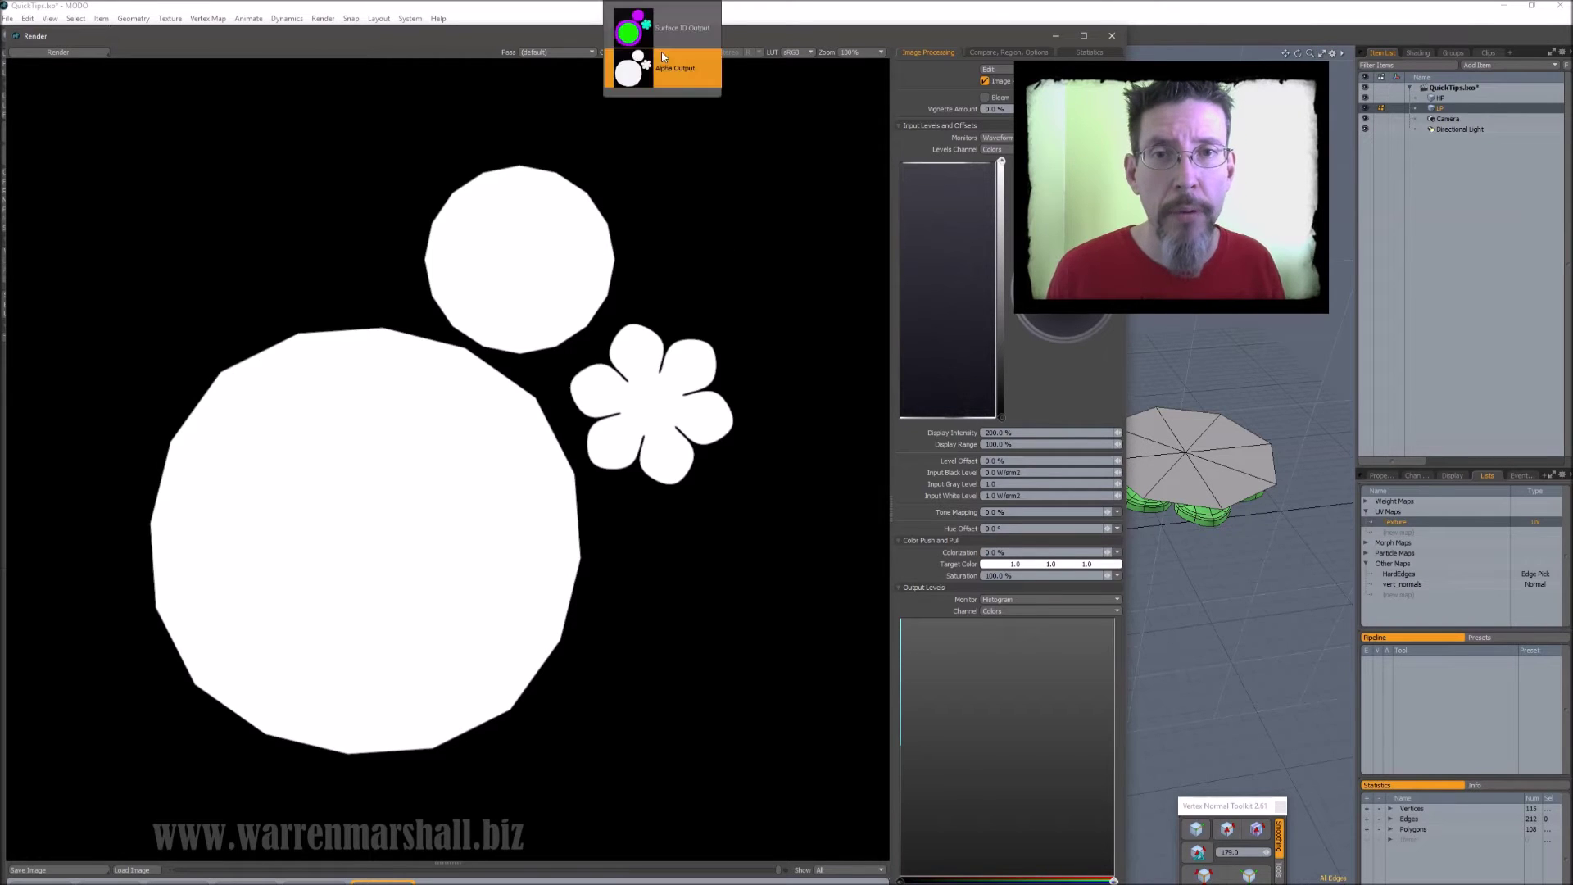
click(677, 31)
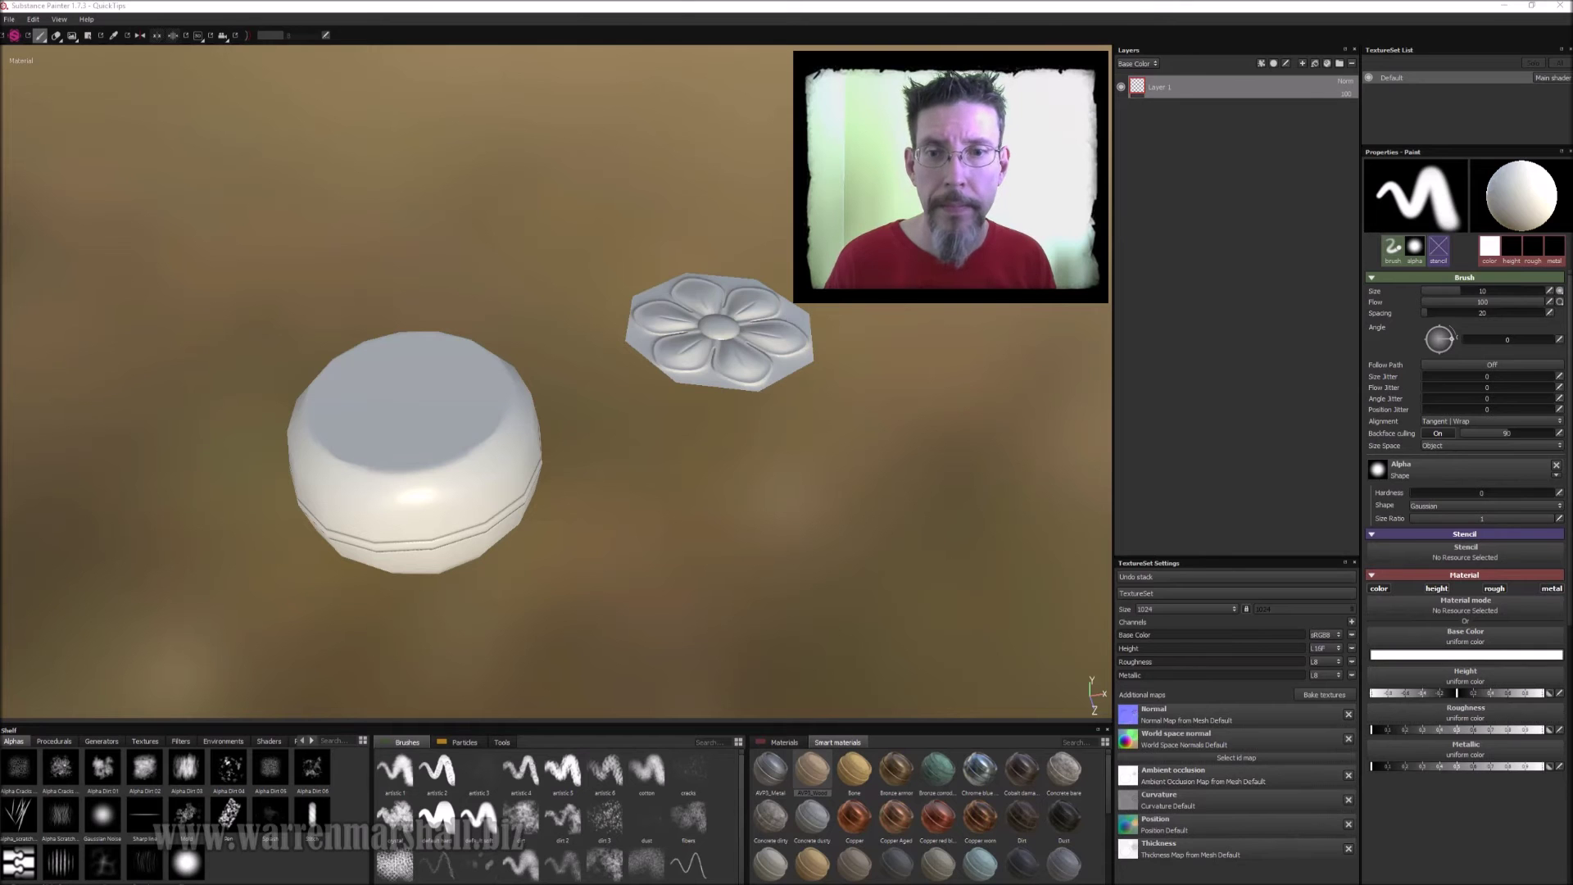
mouse_move(835, 488)
alt+mouse_down()
mouse_move(716, 485)
mouse_move(888, 401)
mouse_move(906, 341)
mouse_move(888, 312)
mouse_move(877, 323)
alt+mouse_up()
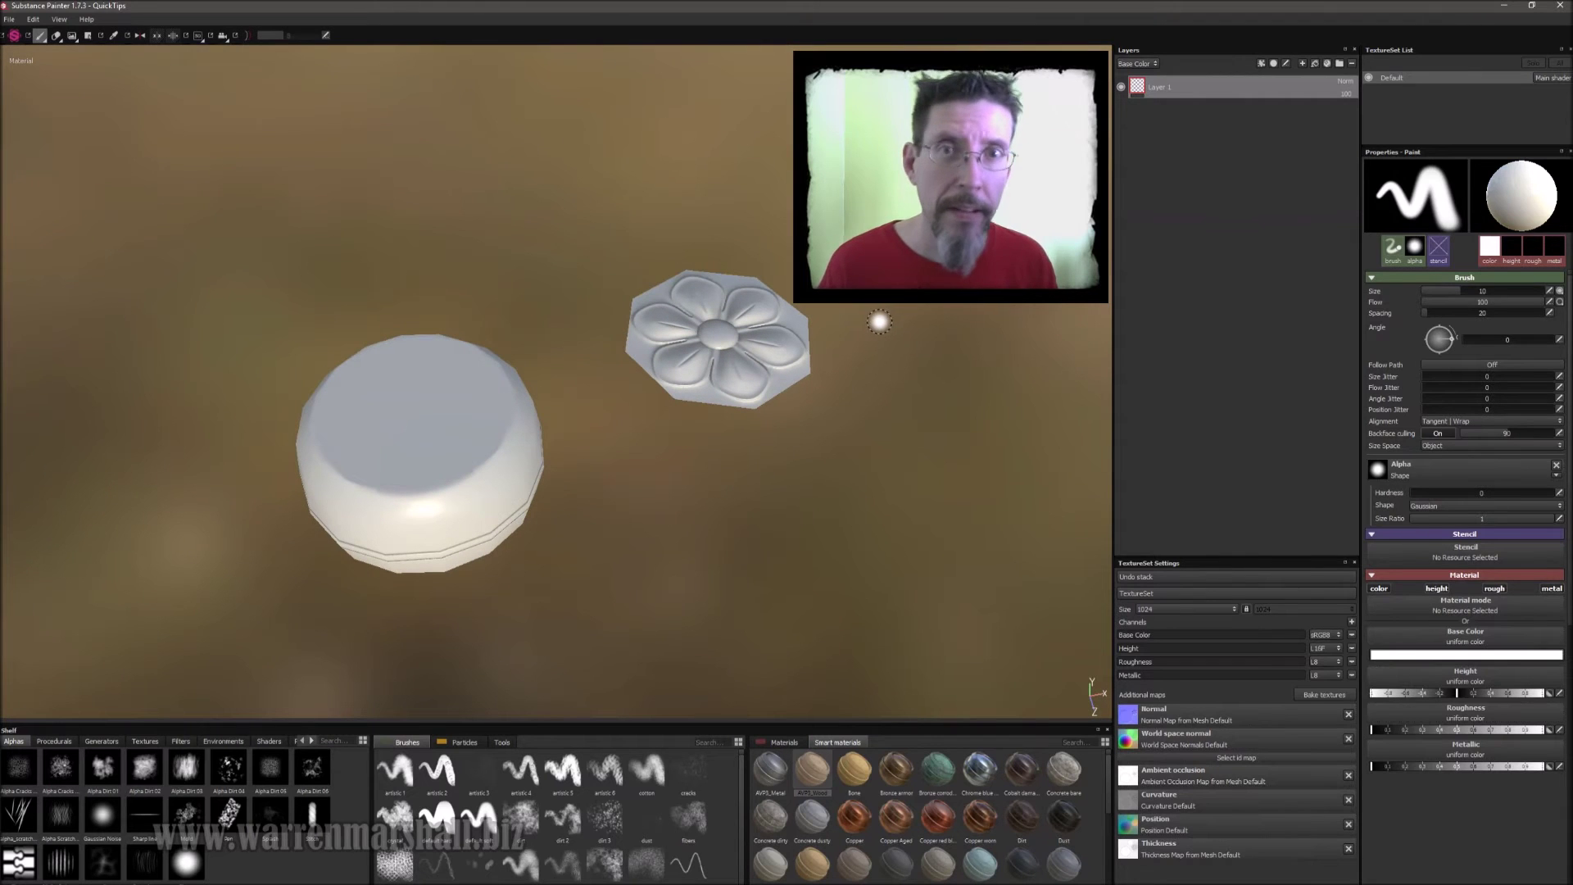
mouse_move(905, 419)
shift+right_down()
mouse_move(853, 426)
mouse_move(916, 420)
shift+right_up()
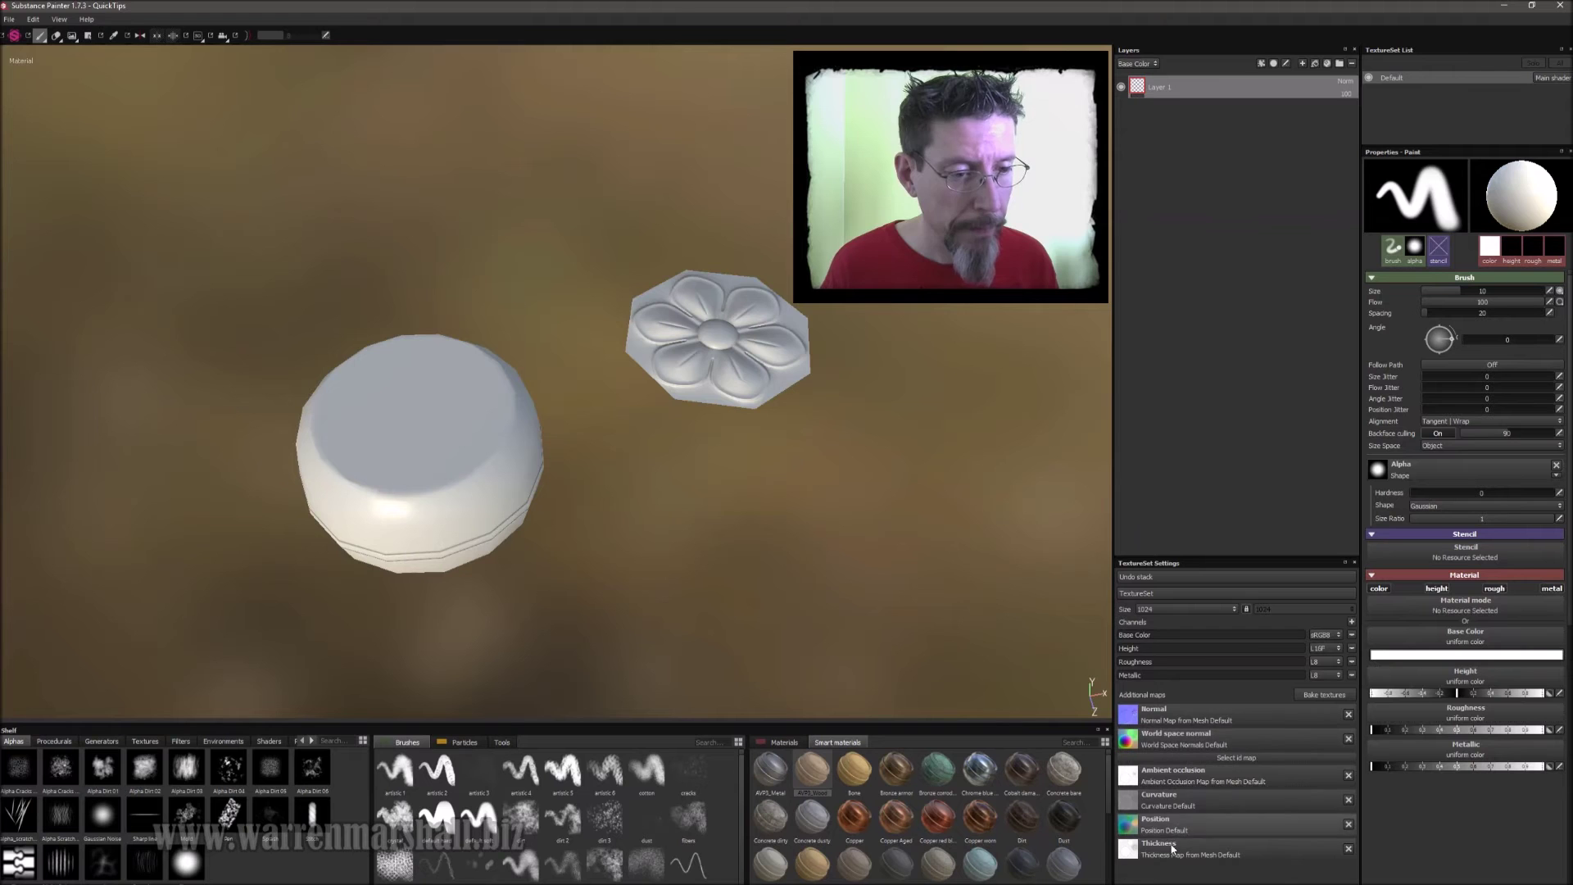
mouse_move(834, 455)
alt+mouse_down()
mouse_move(836, 480)
mouse_move(840, 467)
alt+mouse_up()
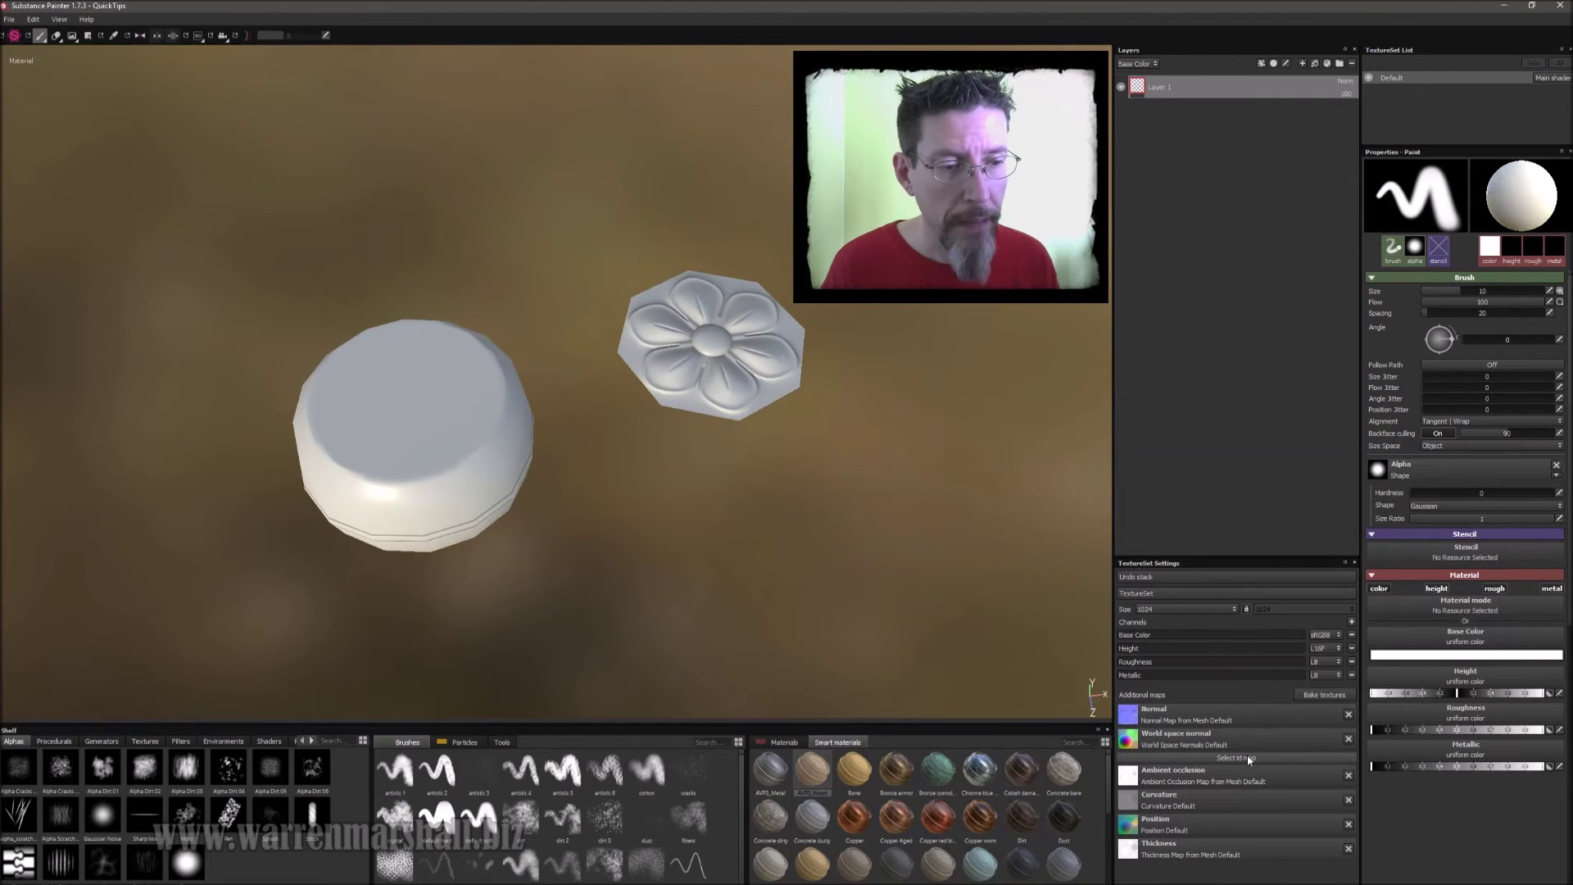
alt+drag(790, 489, 749, 428)
shift+right_drag(749, 428, 800, 395)
alt+drag(851, 366, 843, 414)
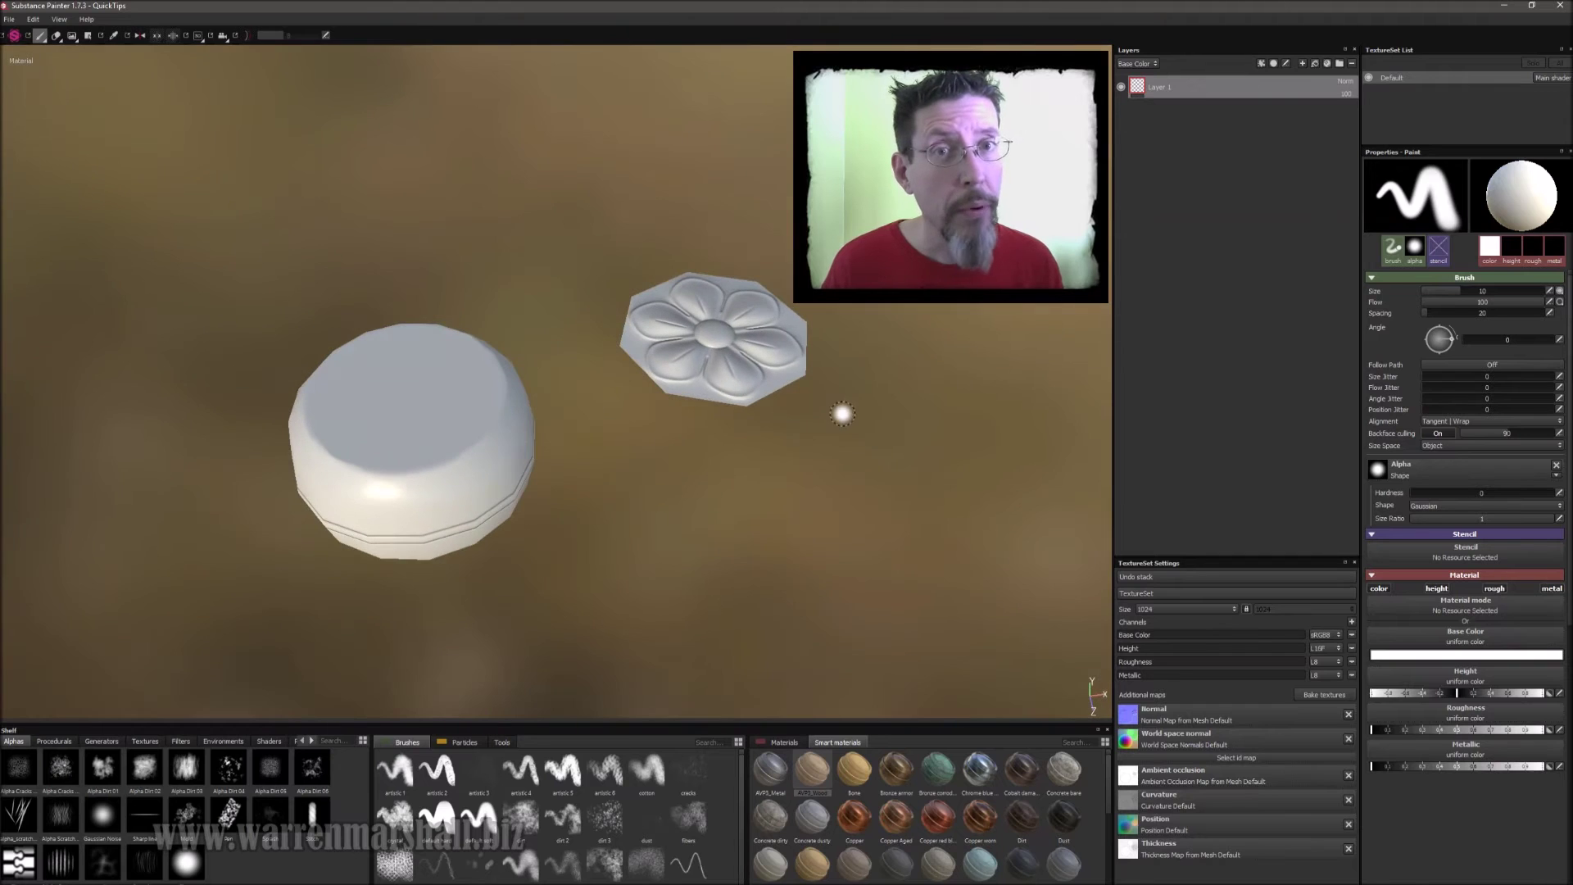
alt+middle_drag(766, 408, 791, 420)
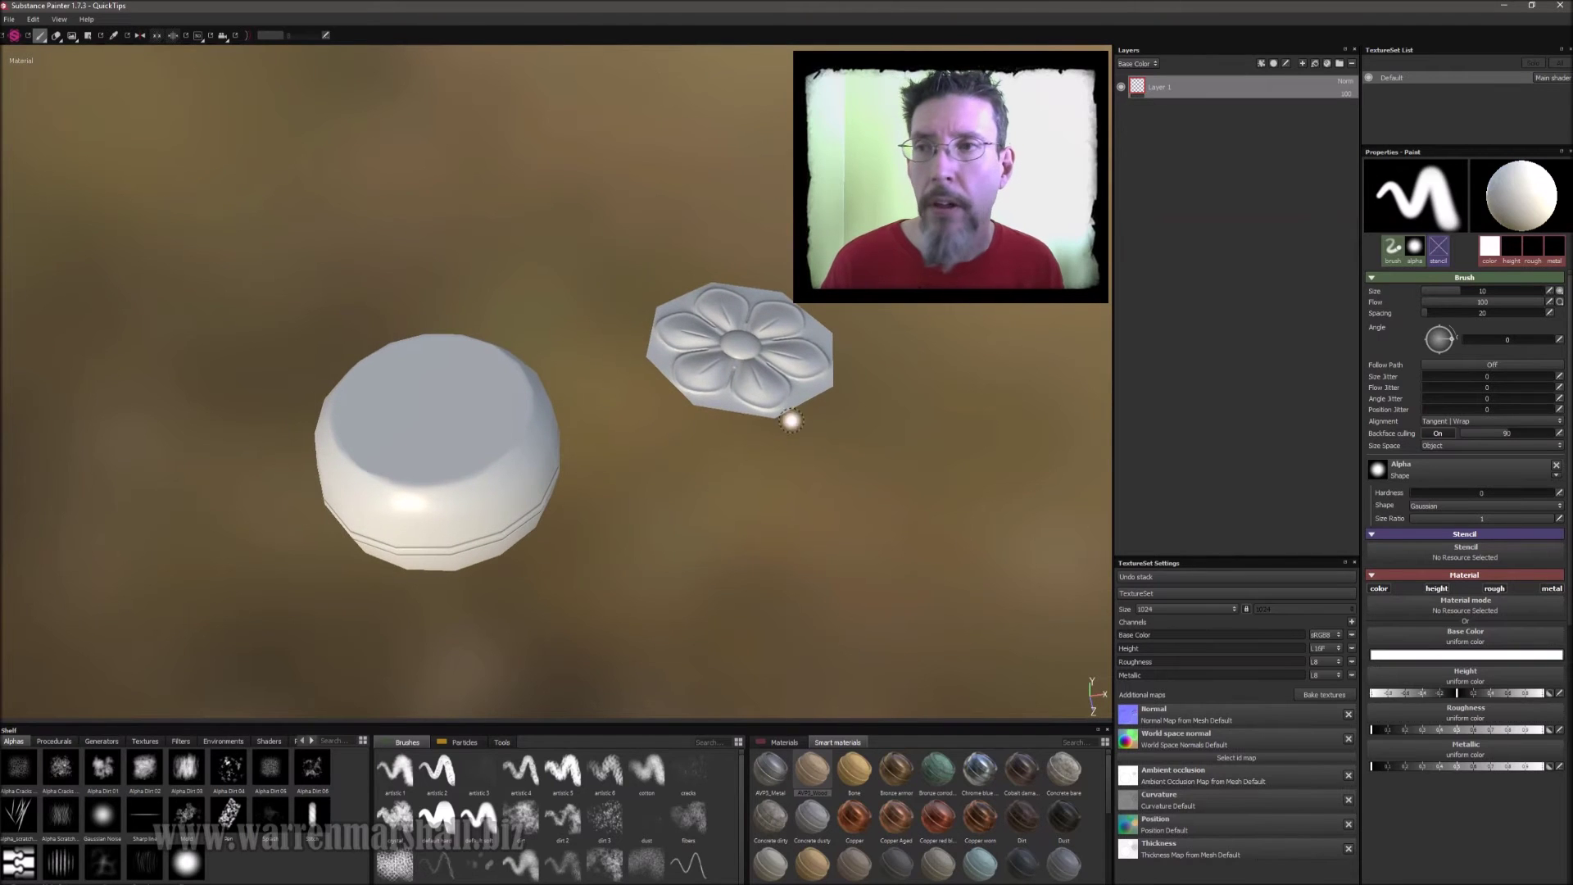
Import SURF_ID.tga into the project and set it as the texture set's ID map
click(9, 19)
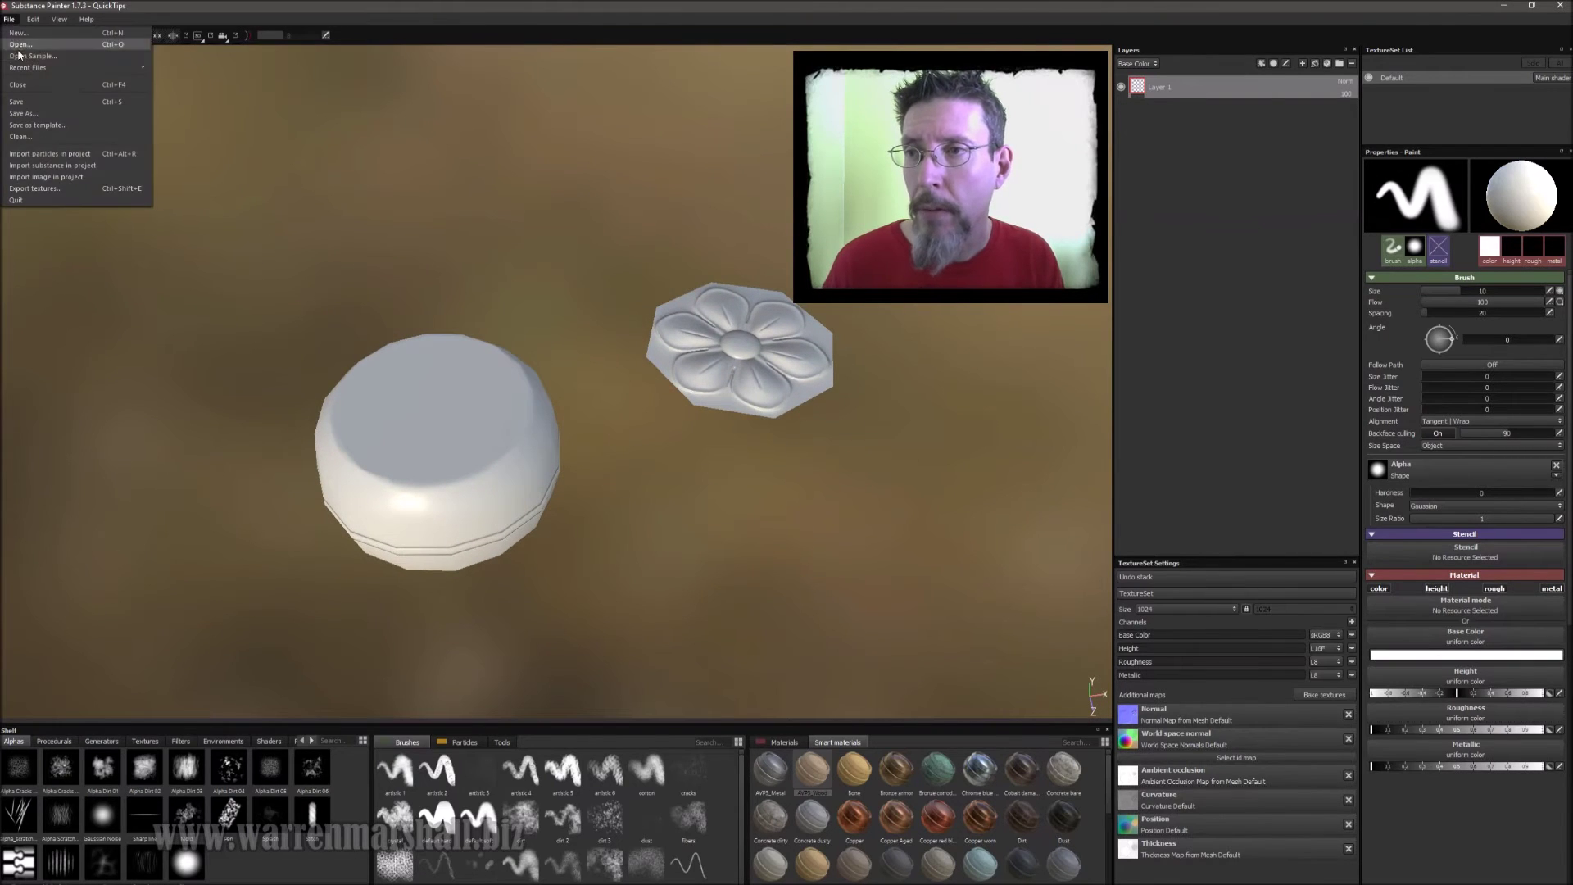
click(47, 177)
click(323, 200)
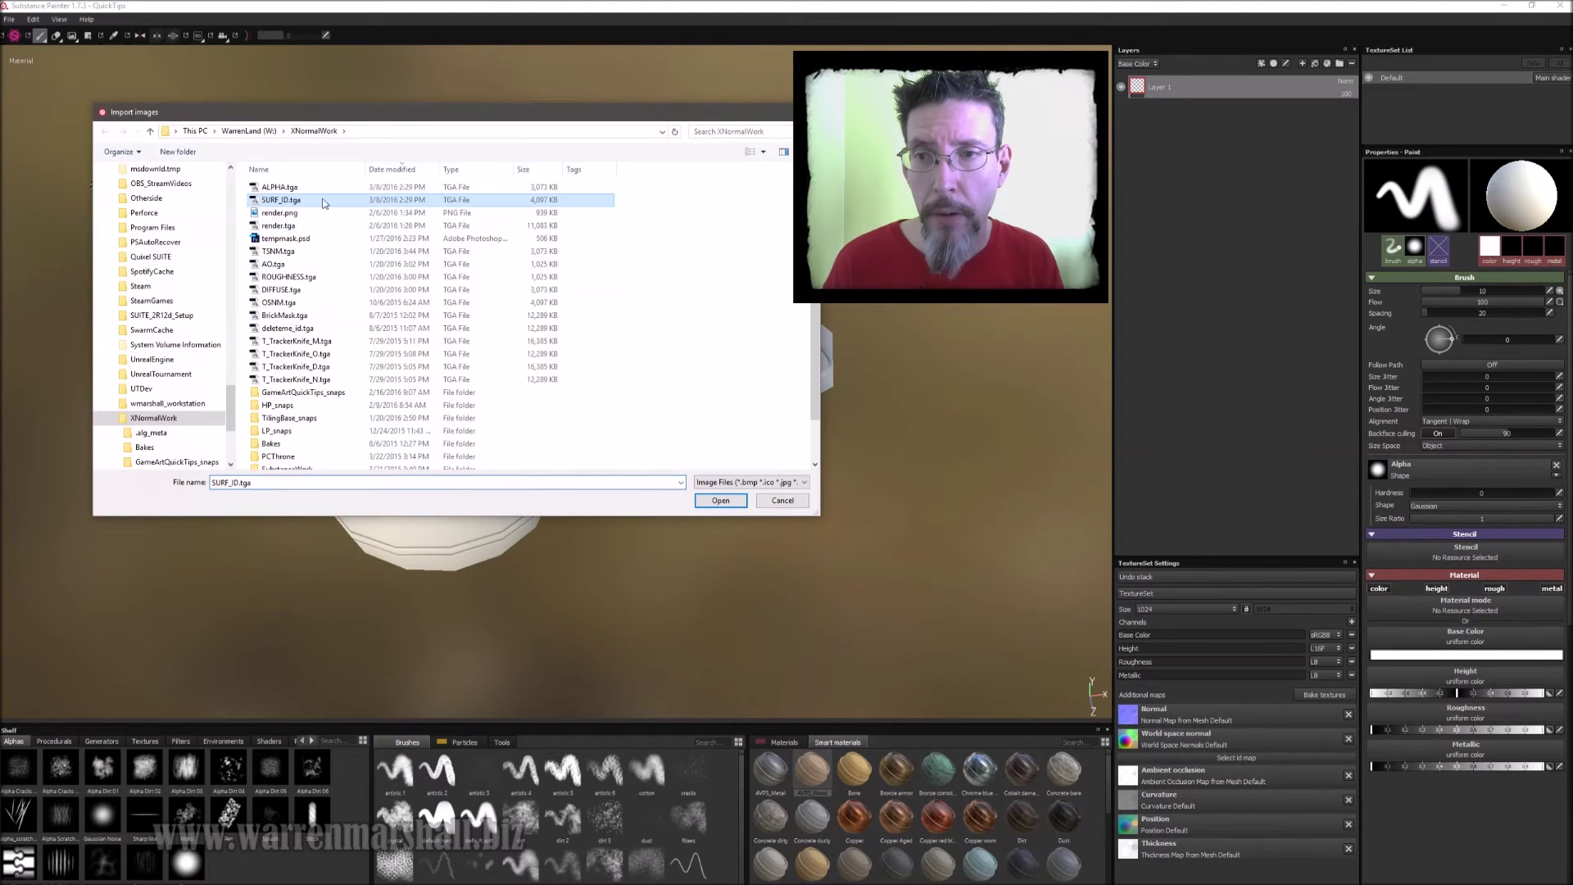
click(721, 501)
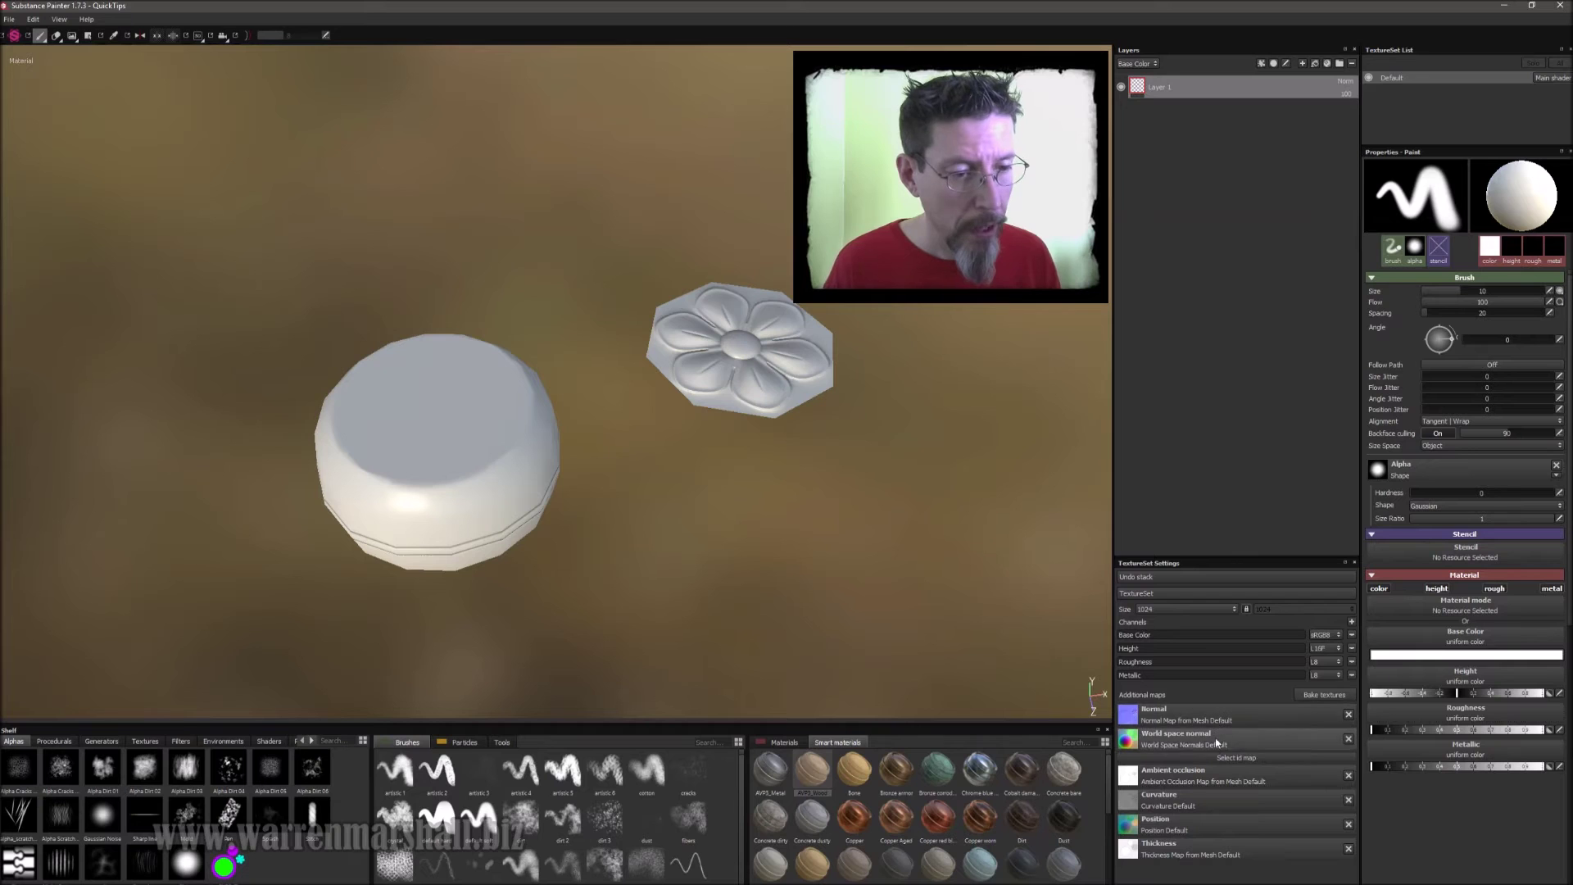
click(1235, 758)
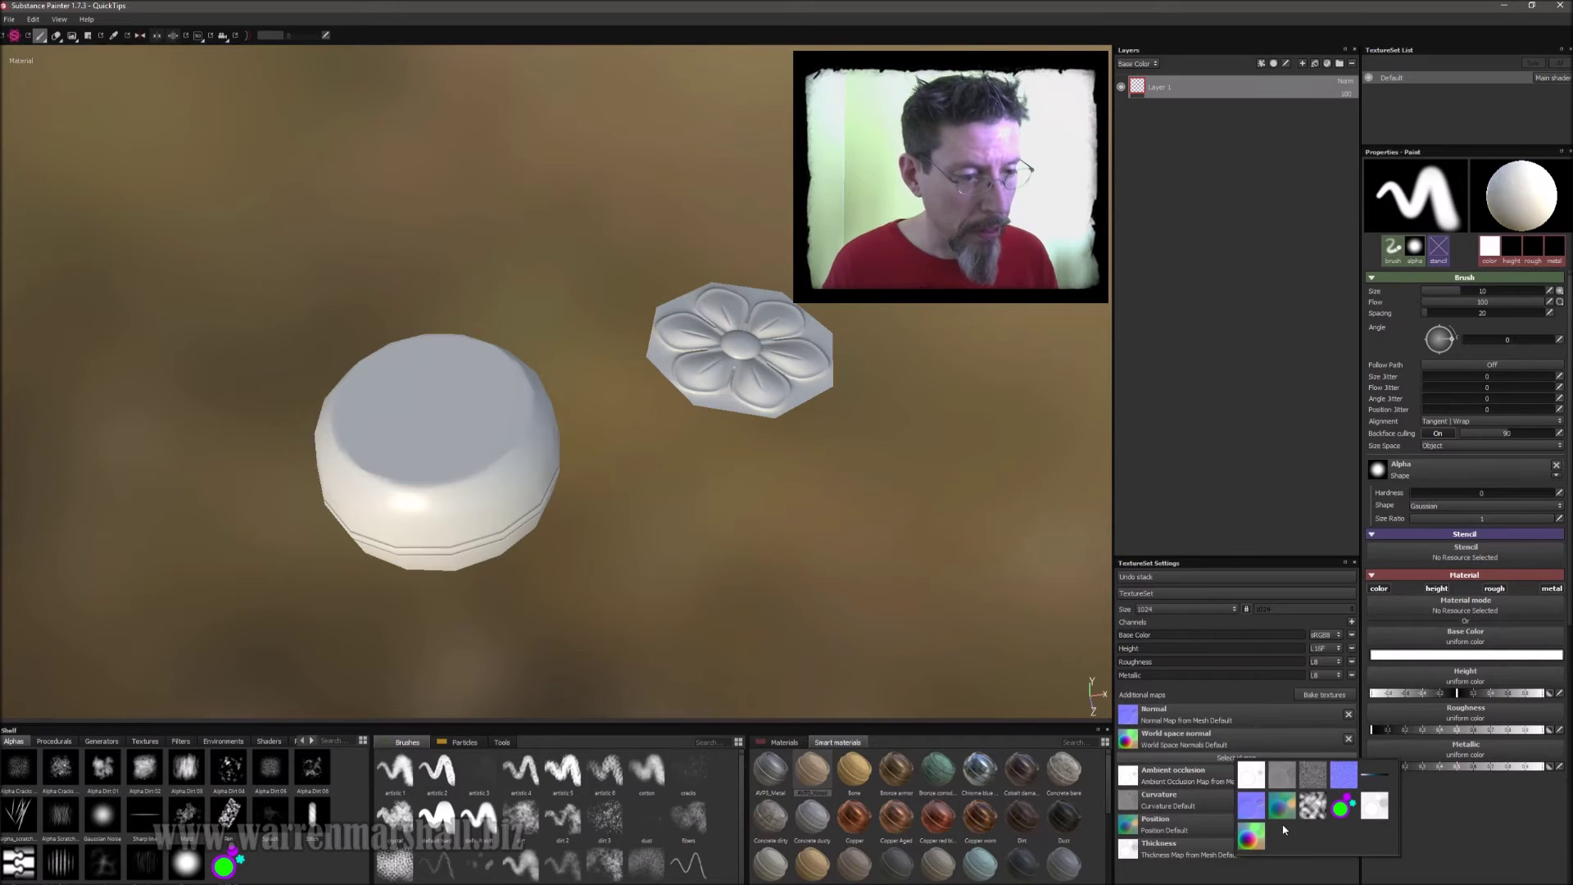
click(1344, 811)
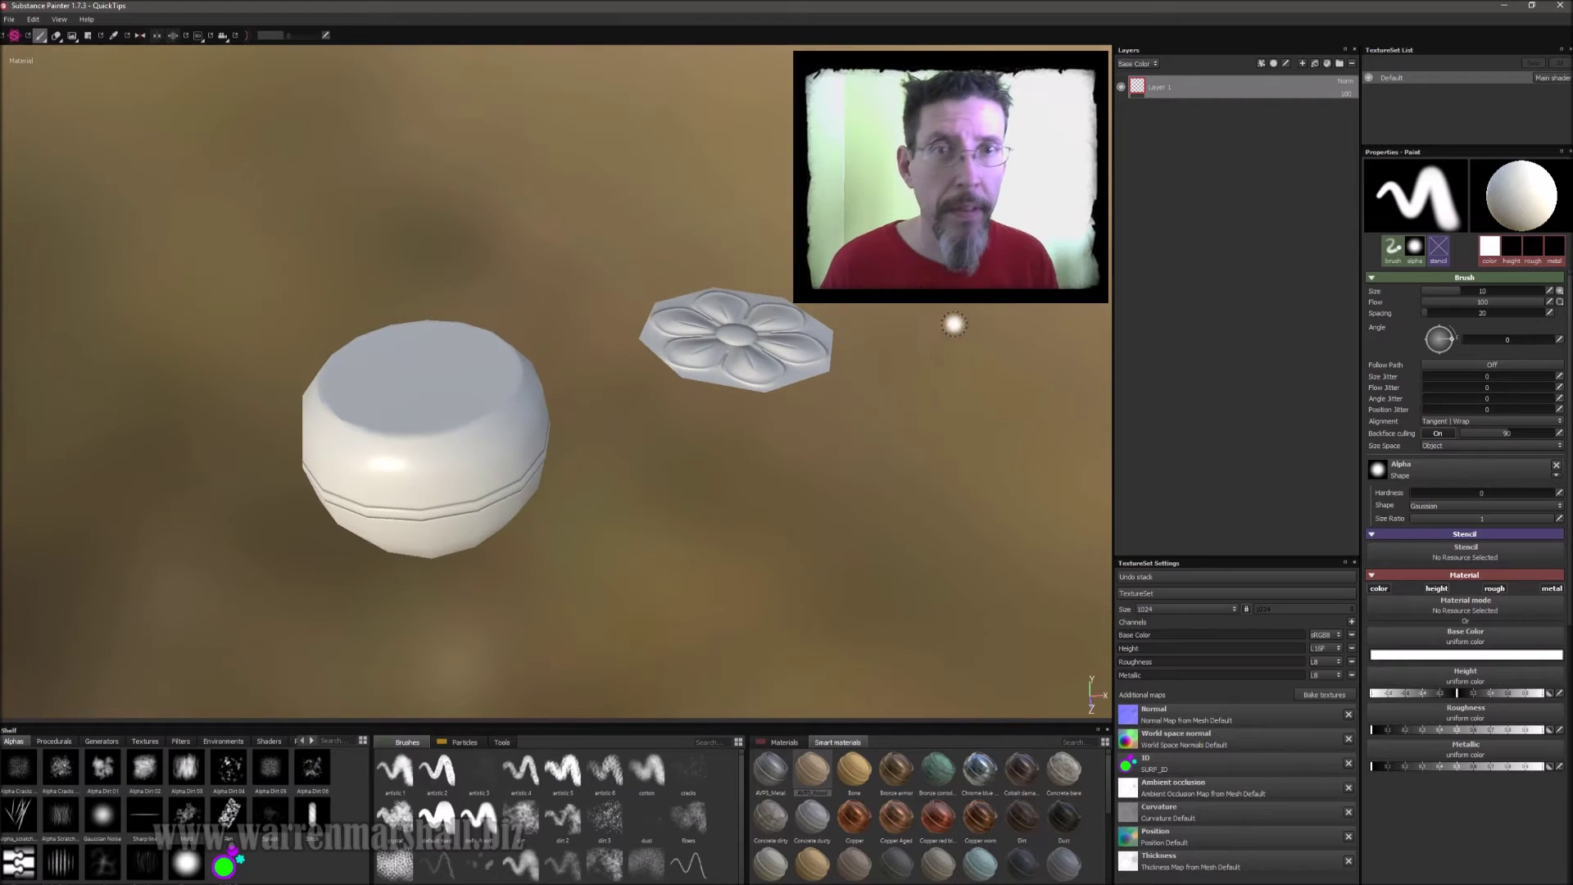
Drop the AVP3_Metal smart material onto the pot and flower meshes, then inspect the pot
alt+middle_drag(920, 334, 951, 382)
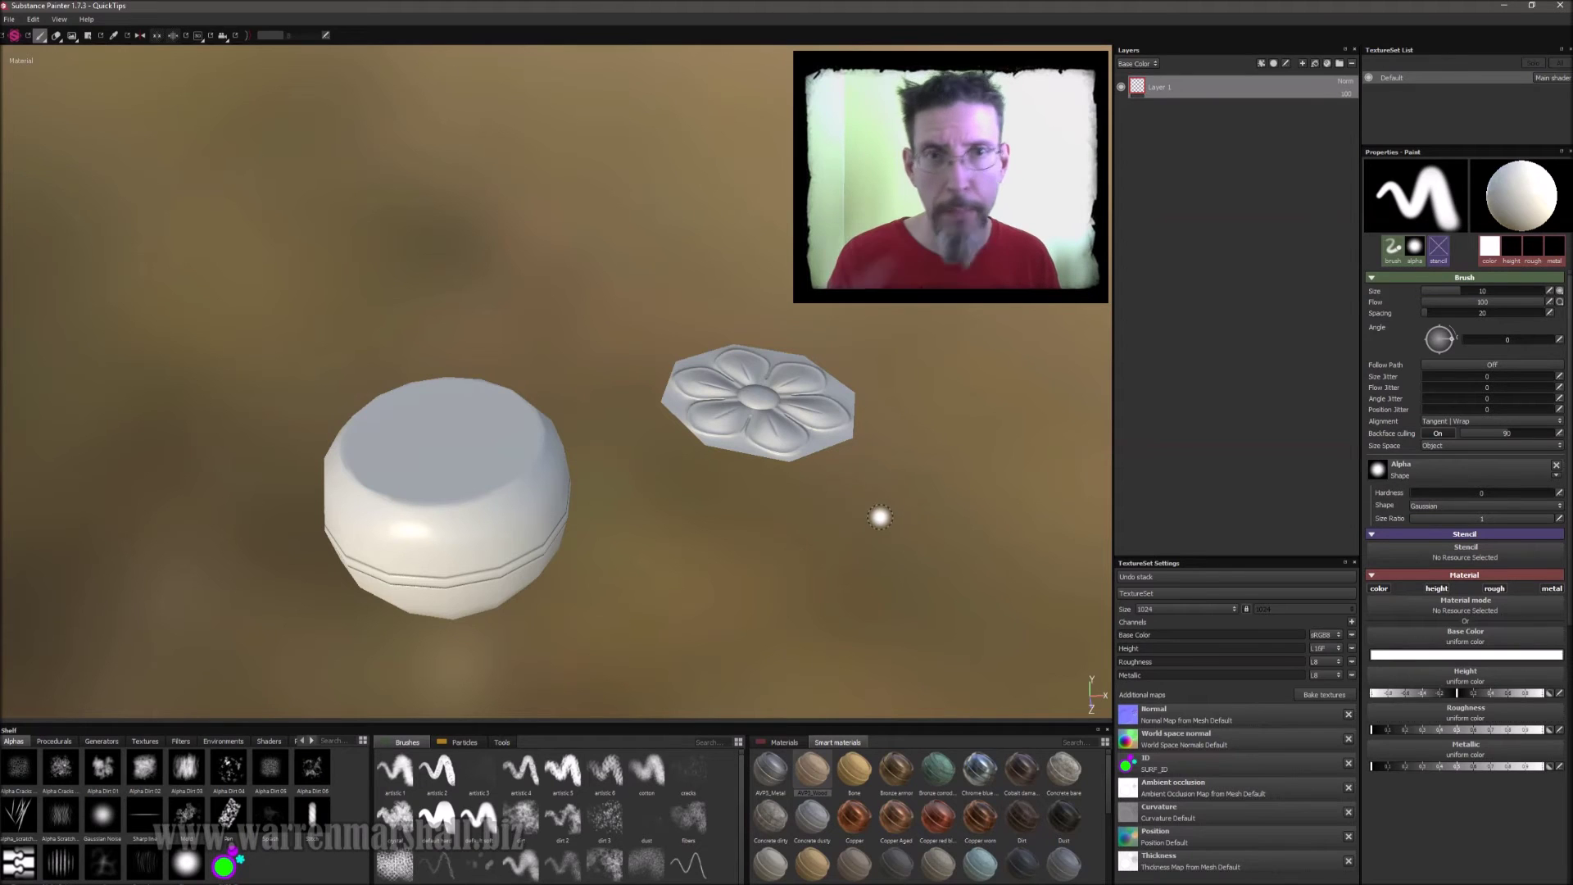
drag(774, 775, 1193, 79)
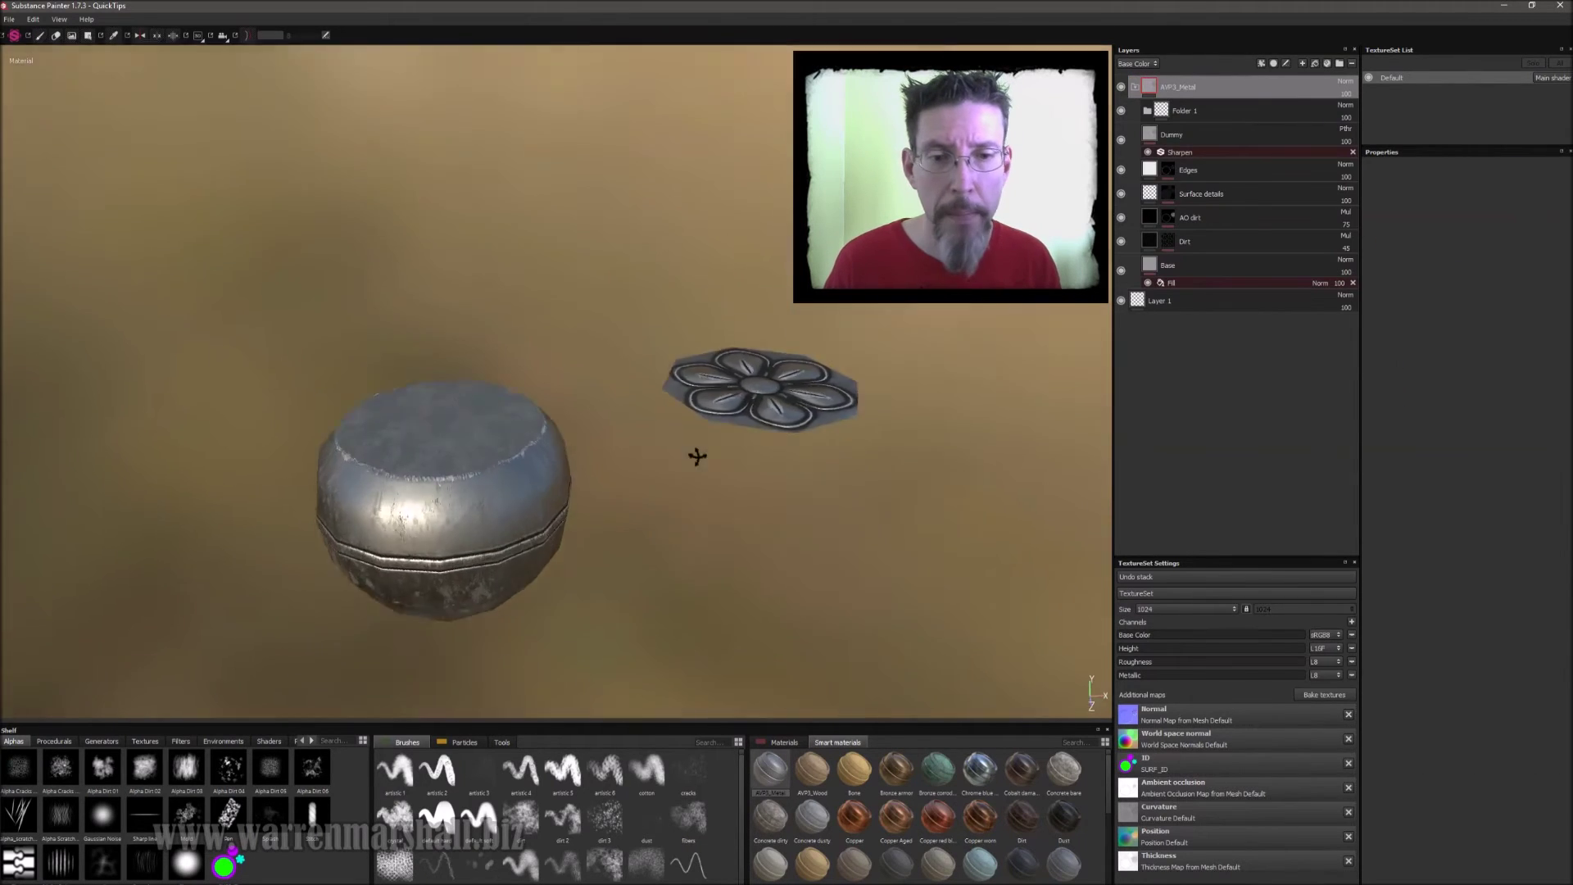
alt+drag(697, 456, 632, 477)
alt+drag(641, 536, 642, 646)
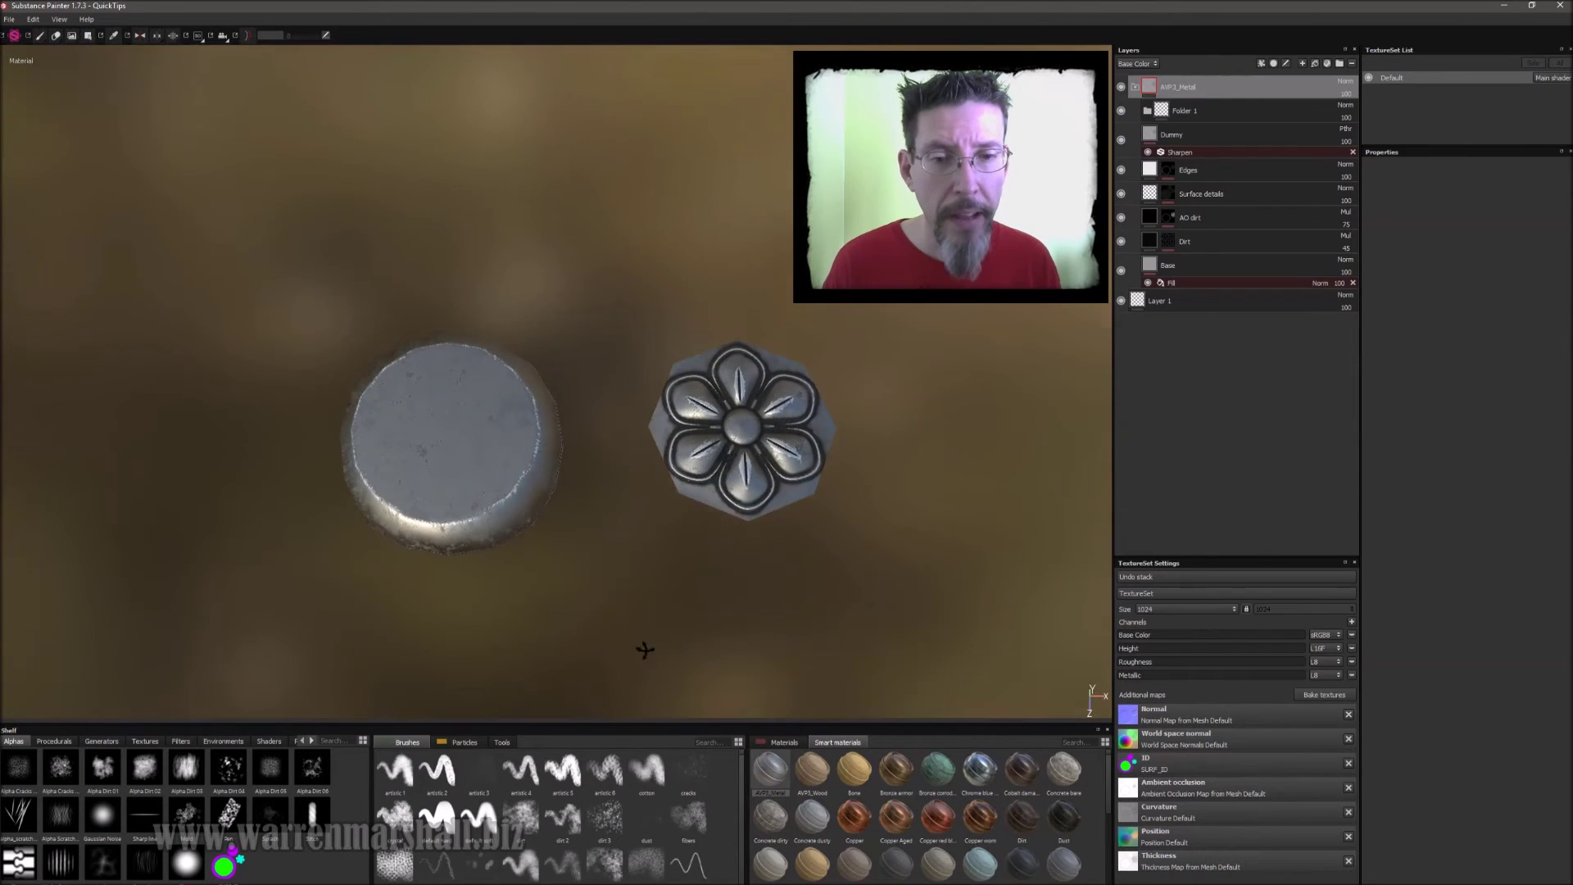
alt+drag(654, 526, 745, 382)
alt+drag(642, 388, 871, 519)
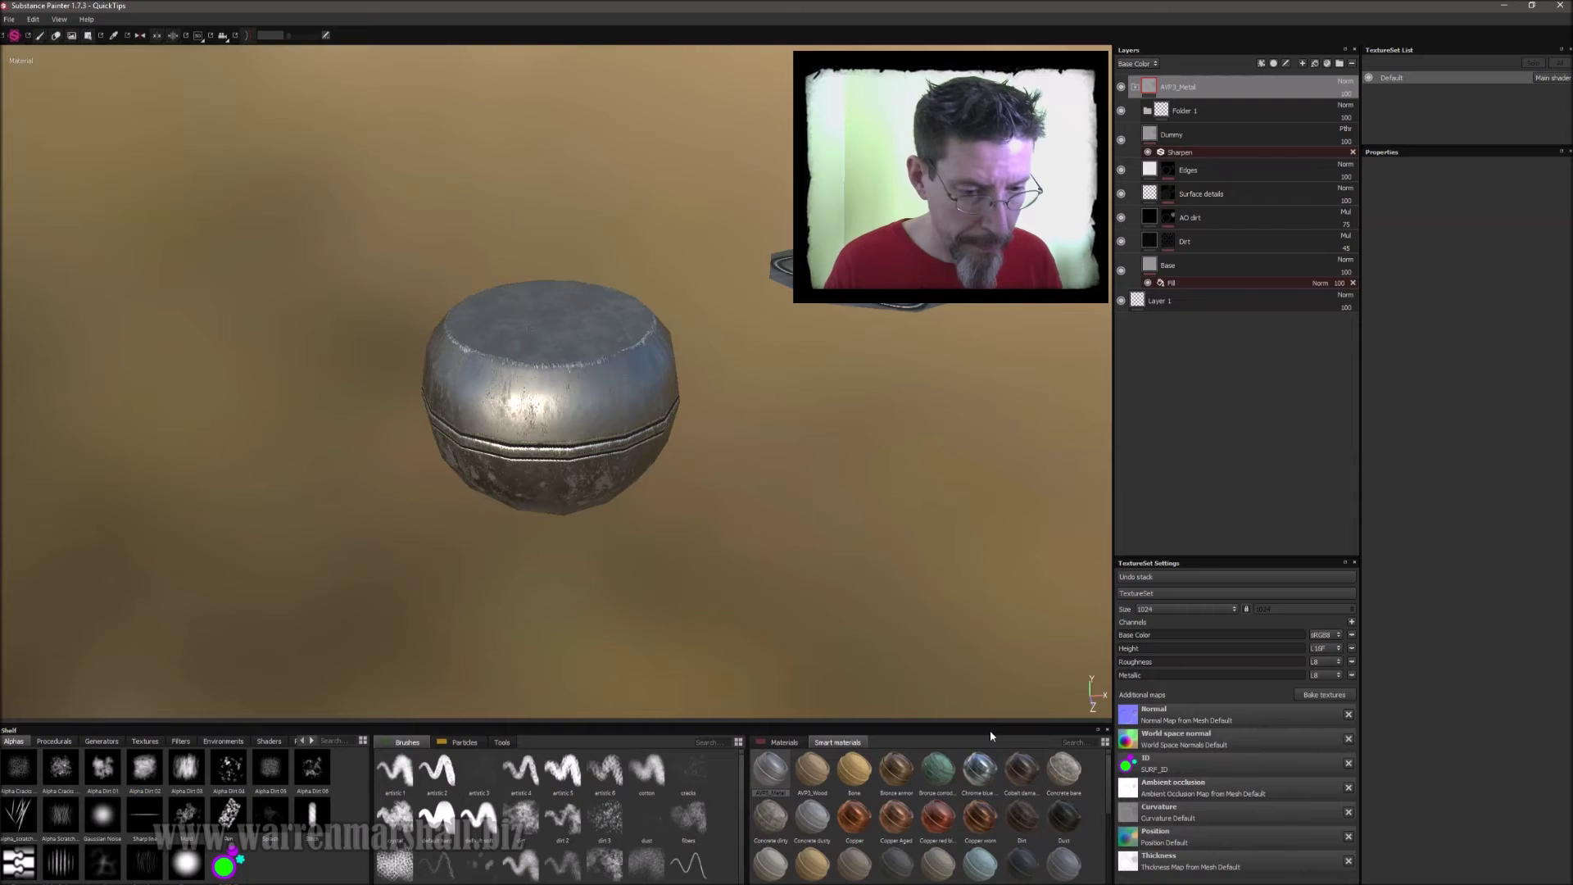
Add a Copper Aged layer with a colour-selection mask picking the magenta ID region
drag(891, 822, 1205, 82)
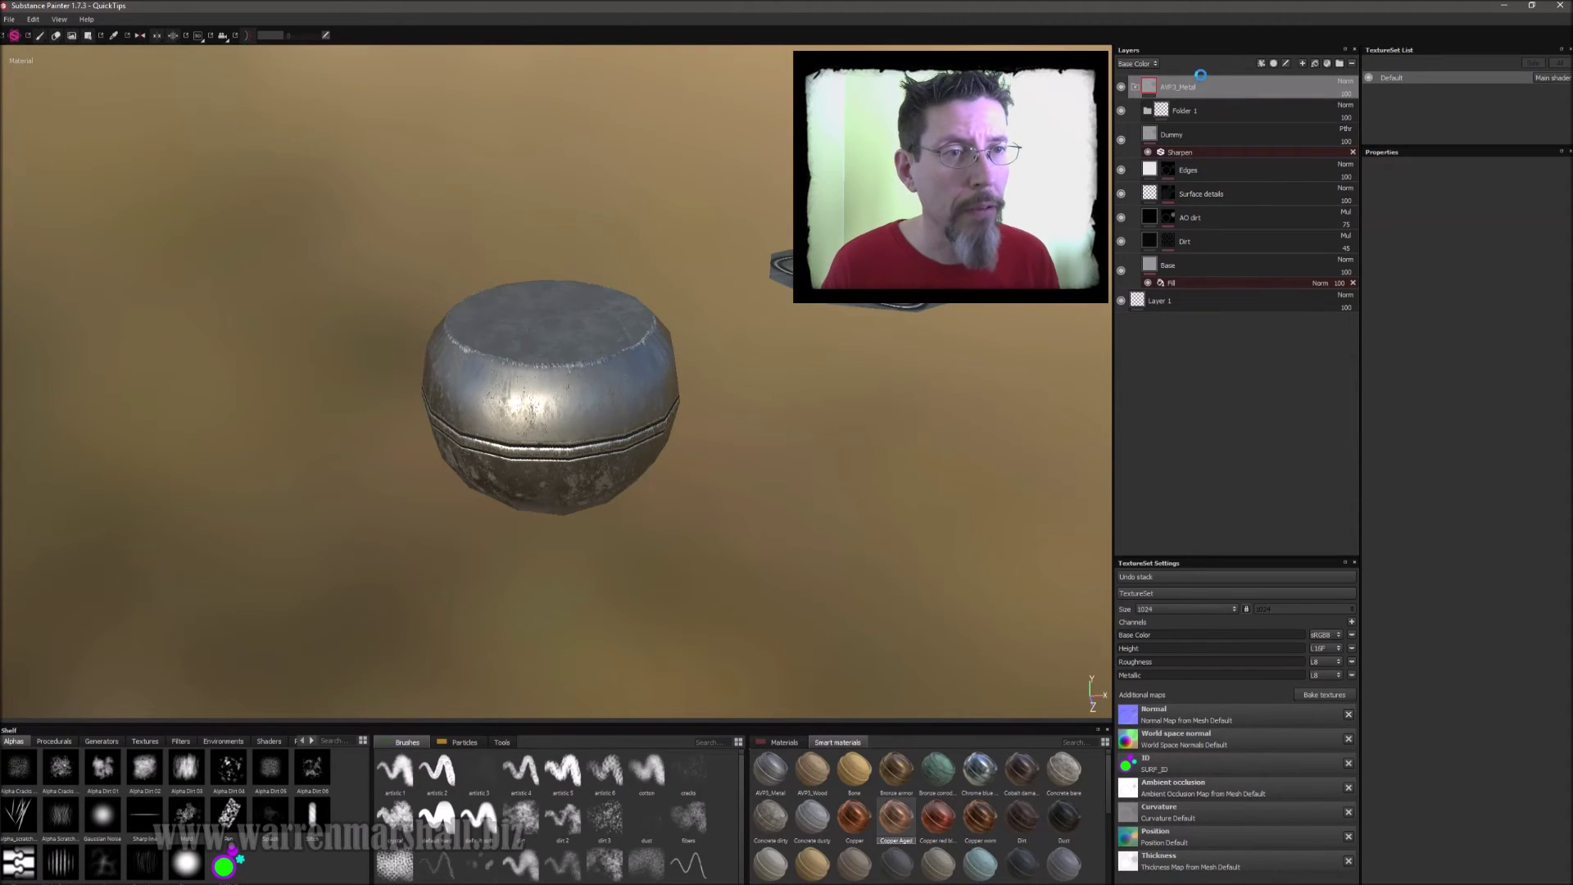
mouse_move(864, 399)
alt+mouse_down()
mouse_move(844, 440)
mouse_move(801, 415)
mouse_move(886, 388)
alt+mouse_up()
click(1275, 64)
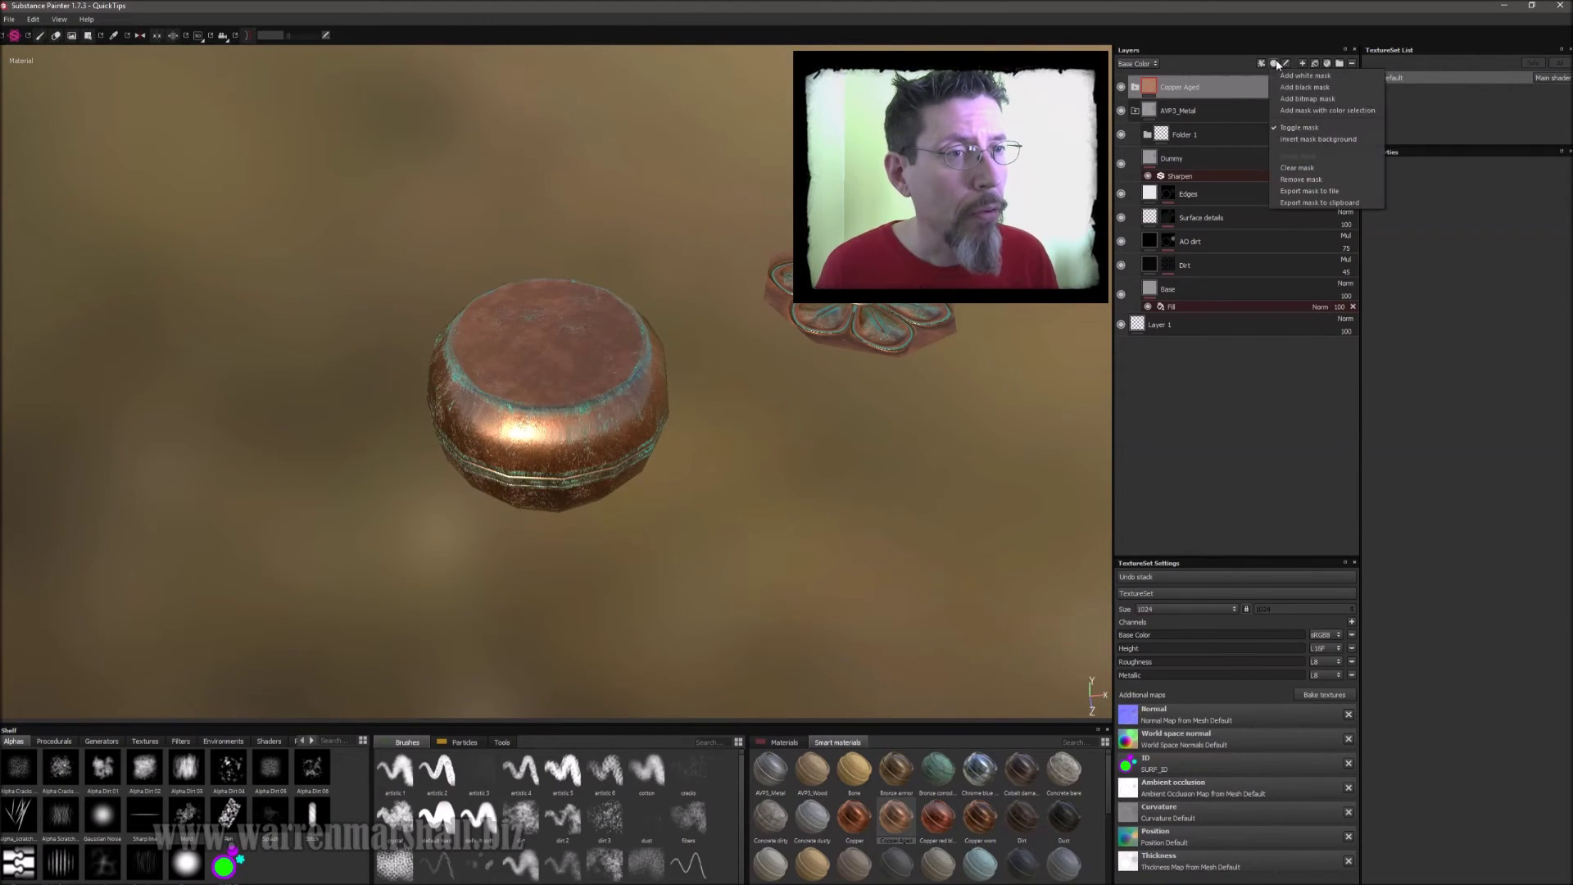
click(1342, 111)
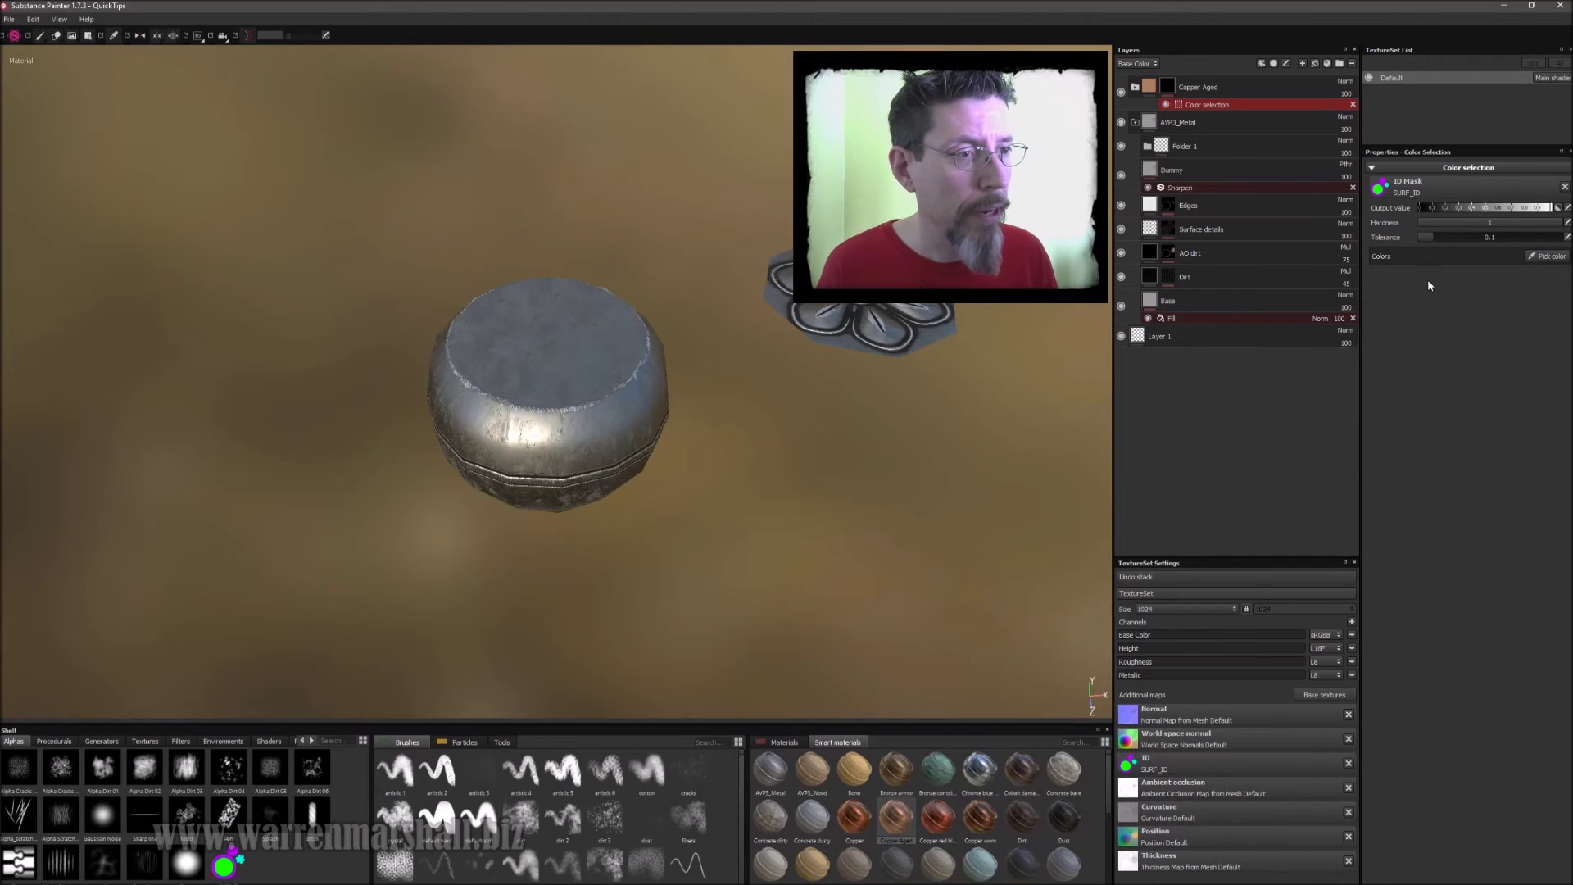
click(1544, 259)
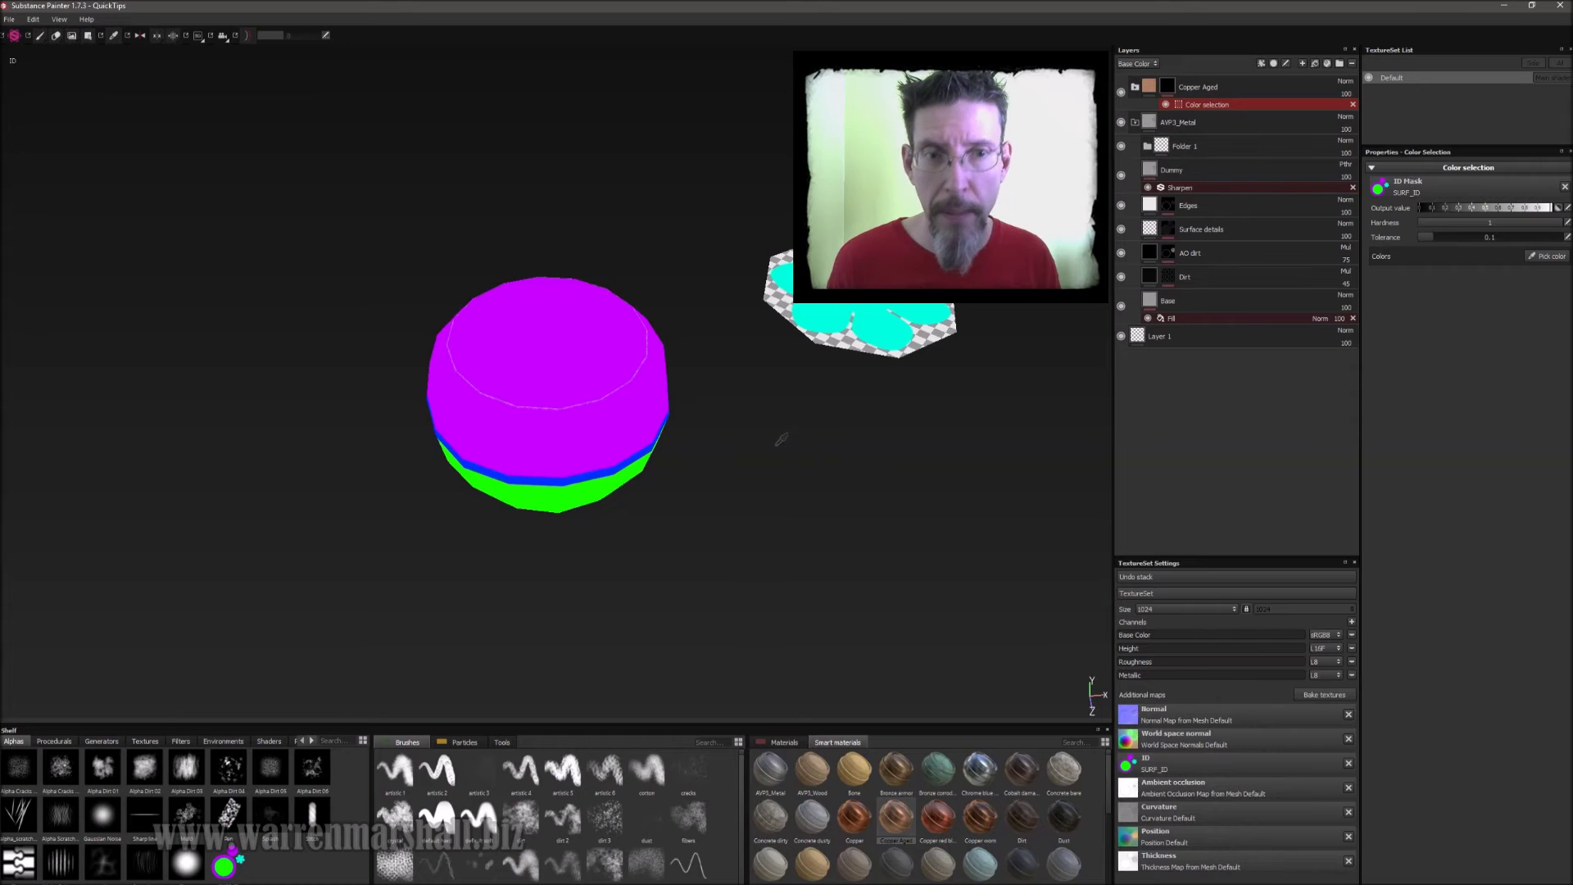
click(558, 344)
alt+drag(738, 468, 754, 375)
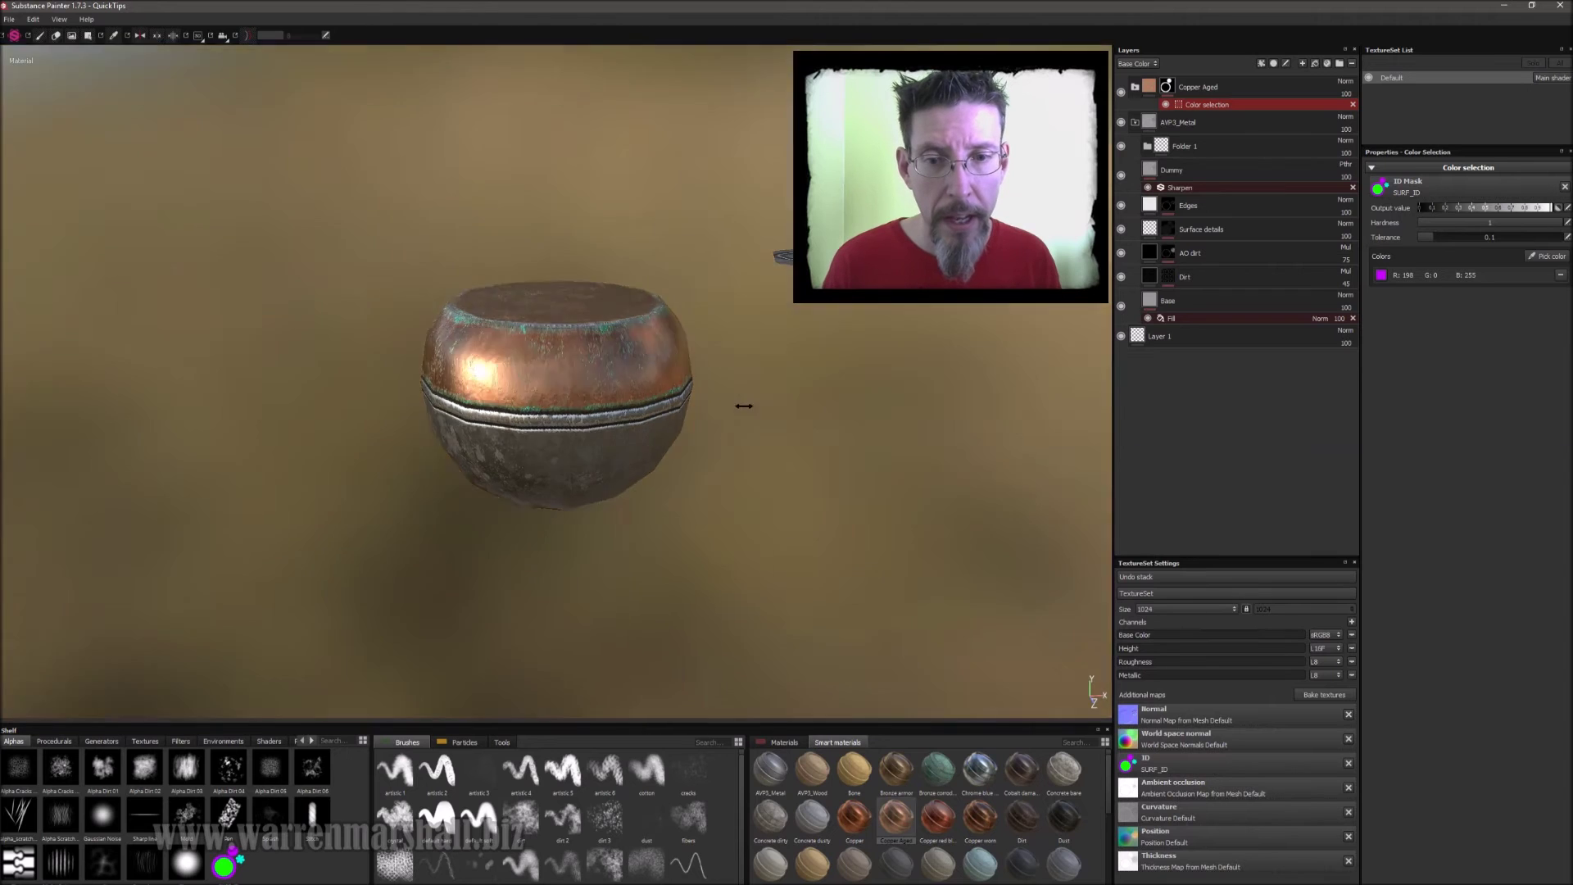
shift+right_drag(743, 406, 770, 404)
mouse_move(797, 354)
alt+mouse_down()
mouse_move(786, 420)
mouse_move(773, 383)
mouse_move(844, 451)
alt+mouse_up()
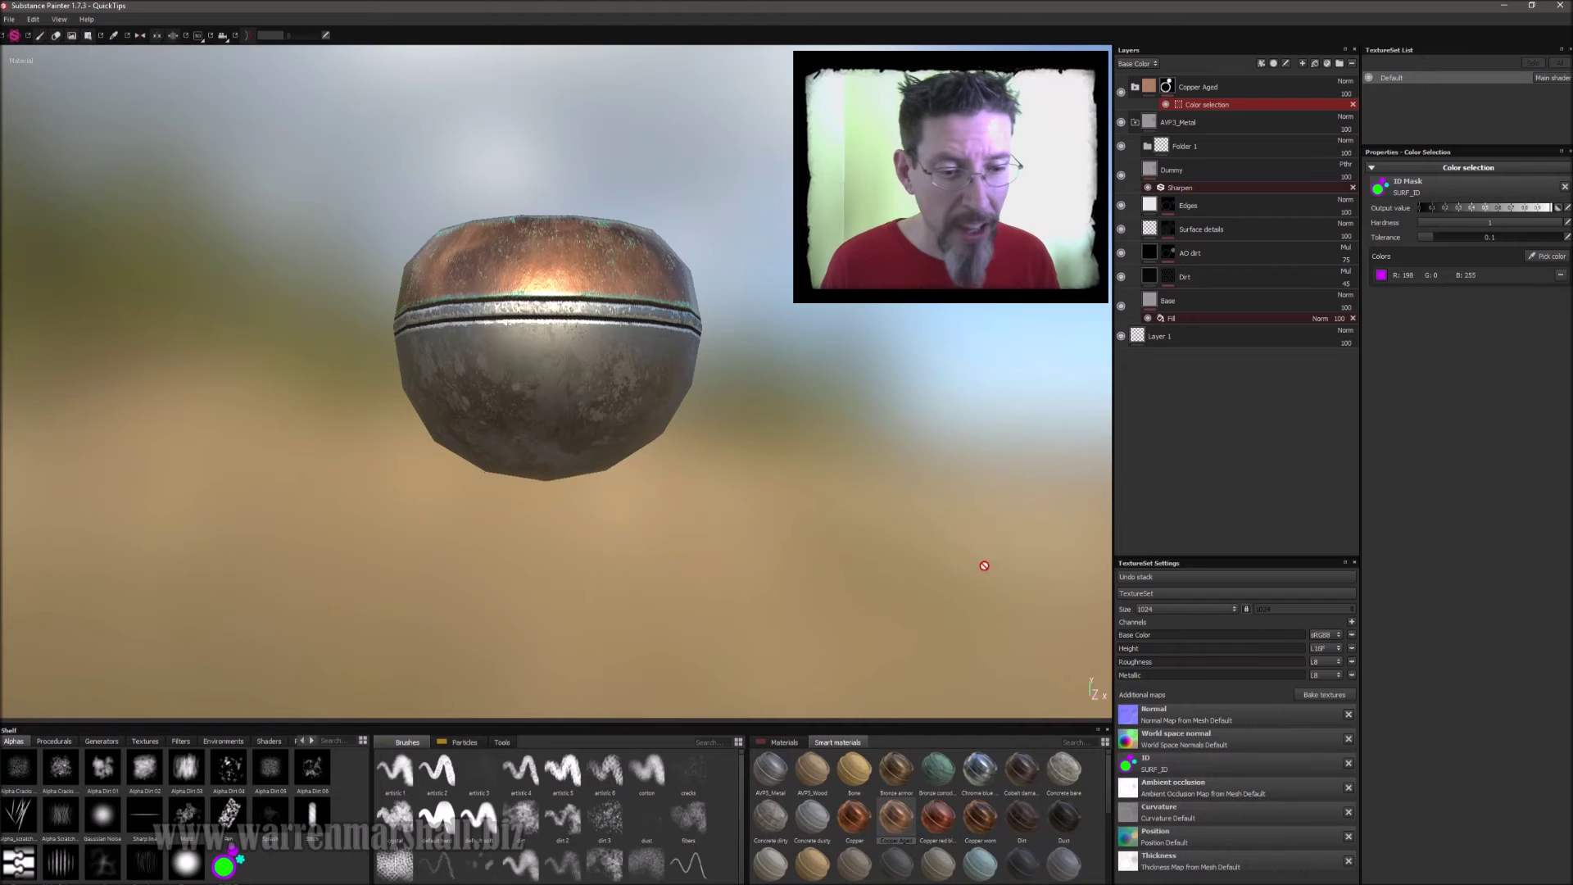
scroll(1102, 840, down, 3)
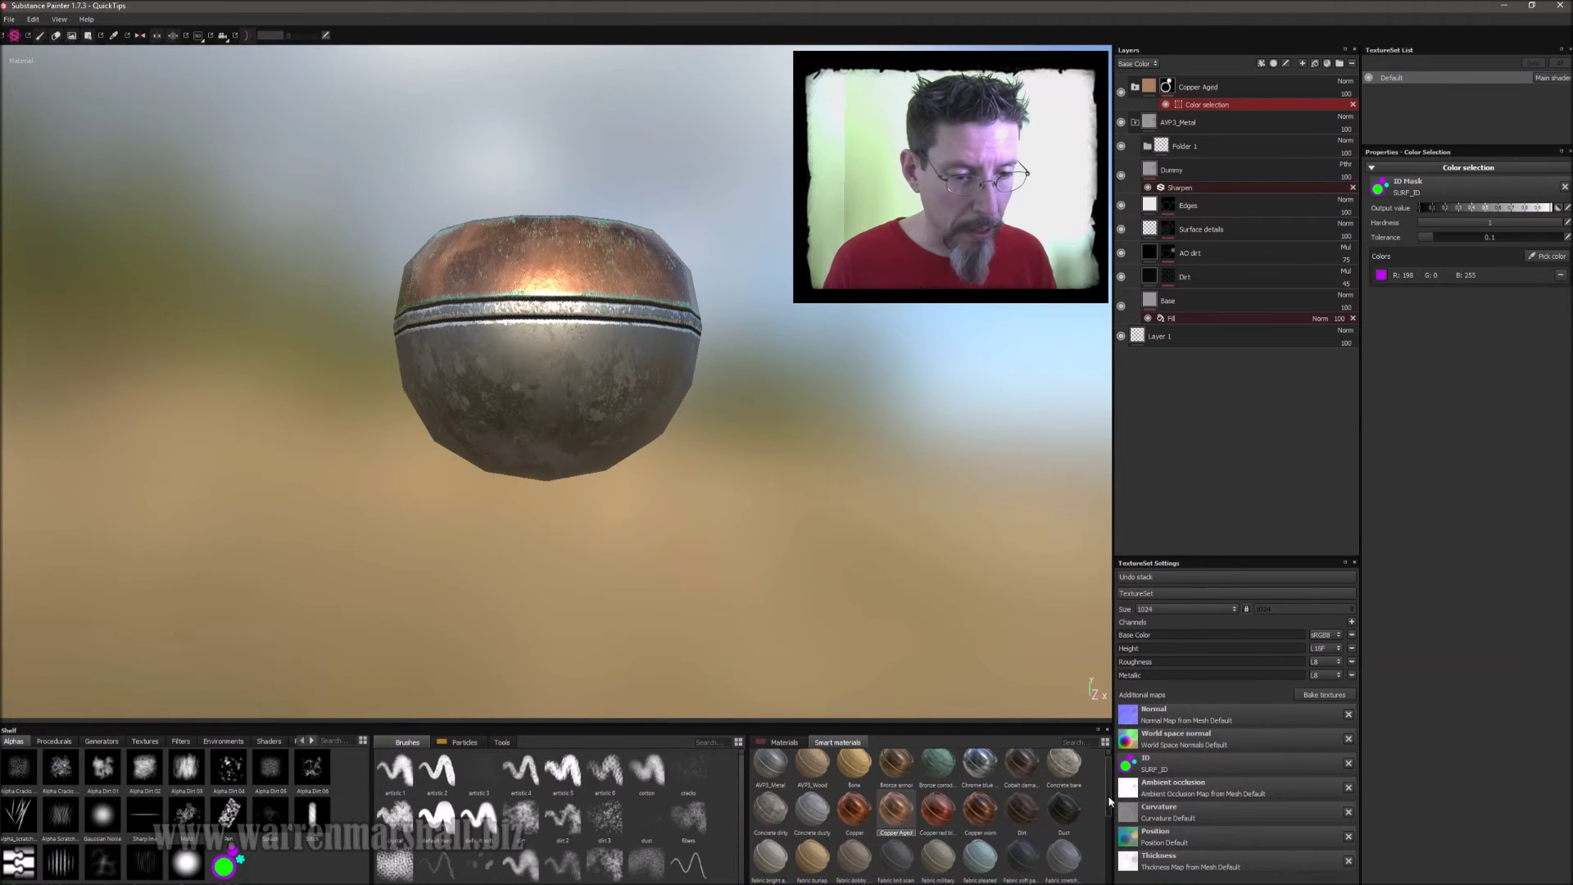
Add a Gold armor layer with a colour-selection mask picking the green ID region
drag(1063, 771, 1209, 81)
alt+drag(778, 326, 787, 403)
click(1277, 70)
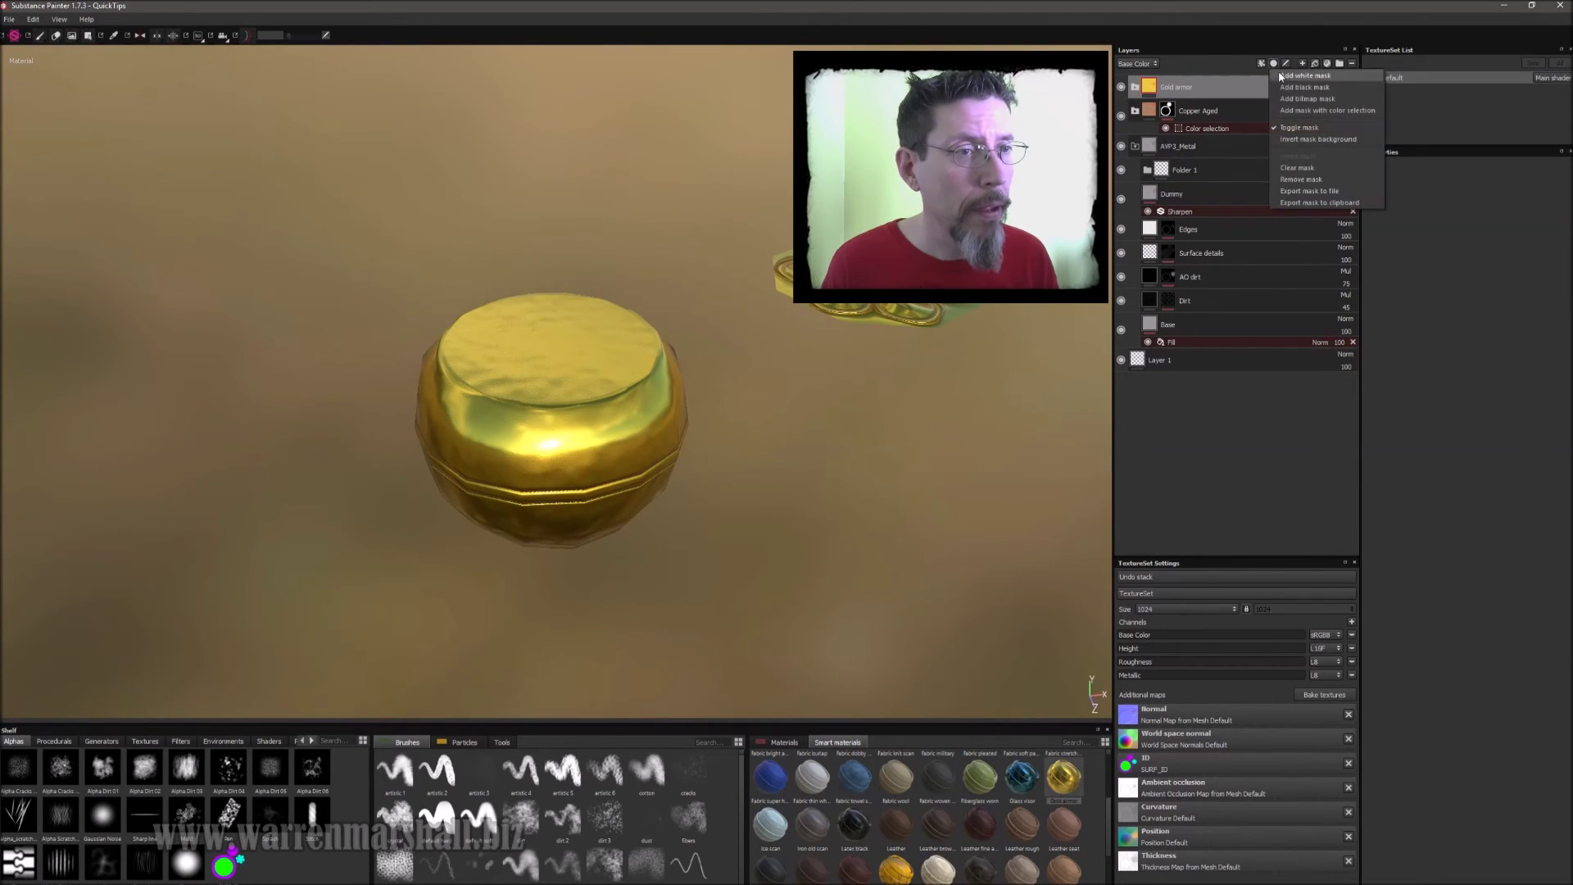
click(1308, 110)
click(1546, 255)
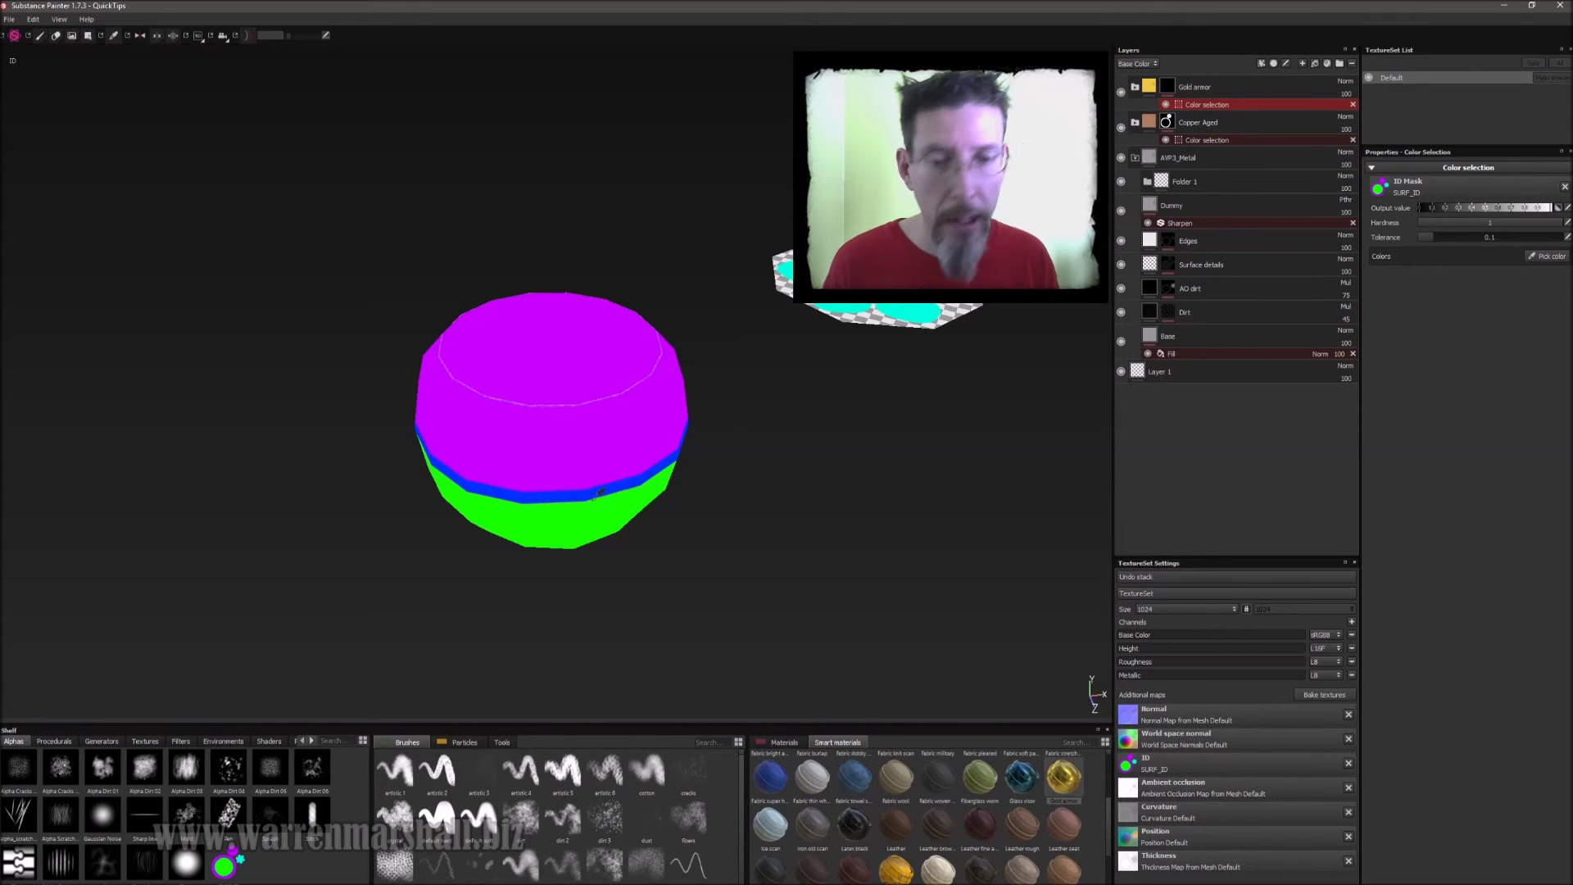
click(560, 516)
alt+drag(704, 509, 754, 460)
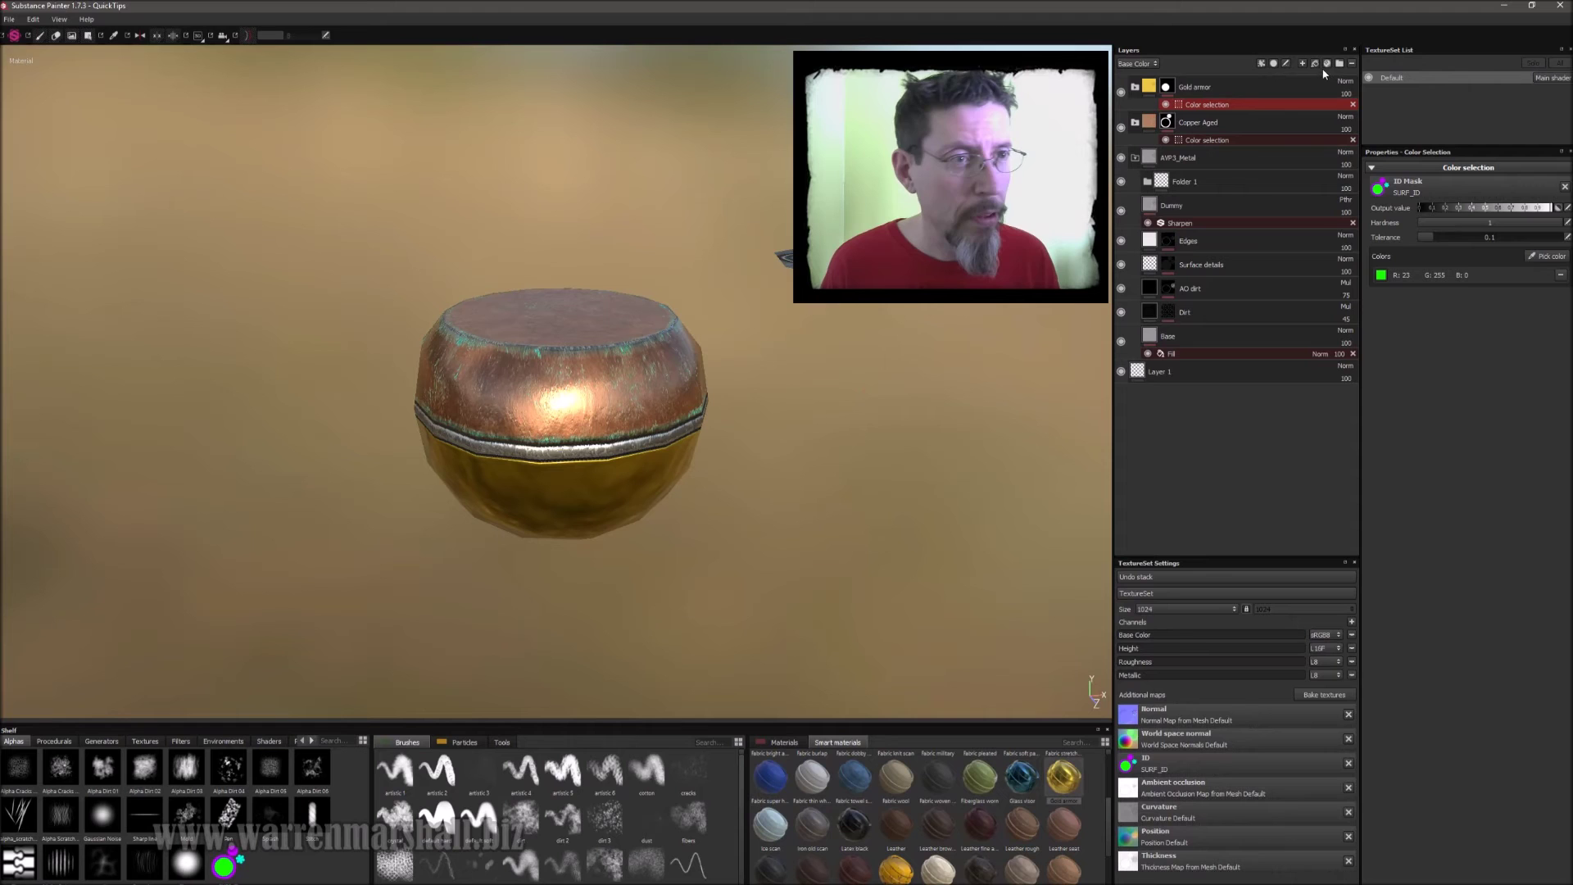
Add the Plastic rubber material as a new layer above Gold armor
click(1232, 85)
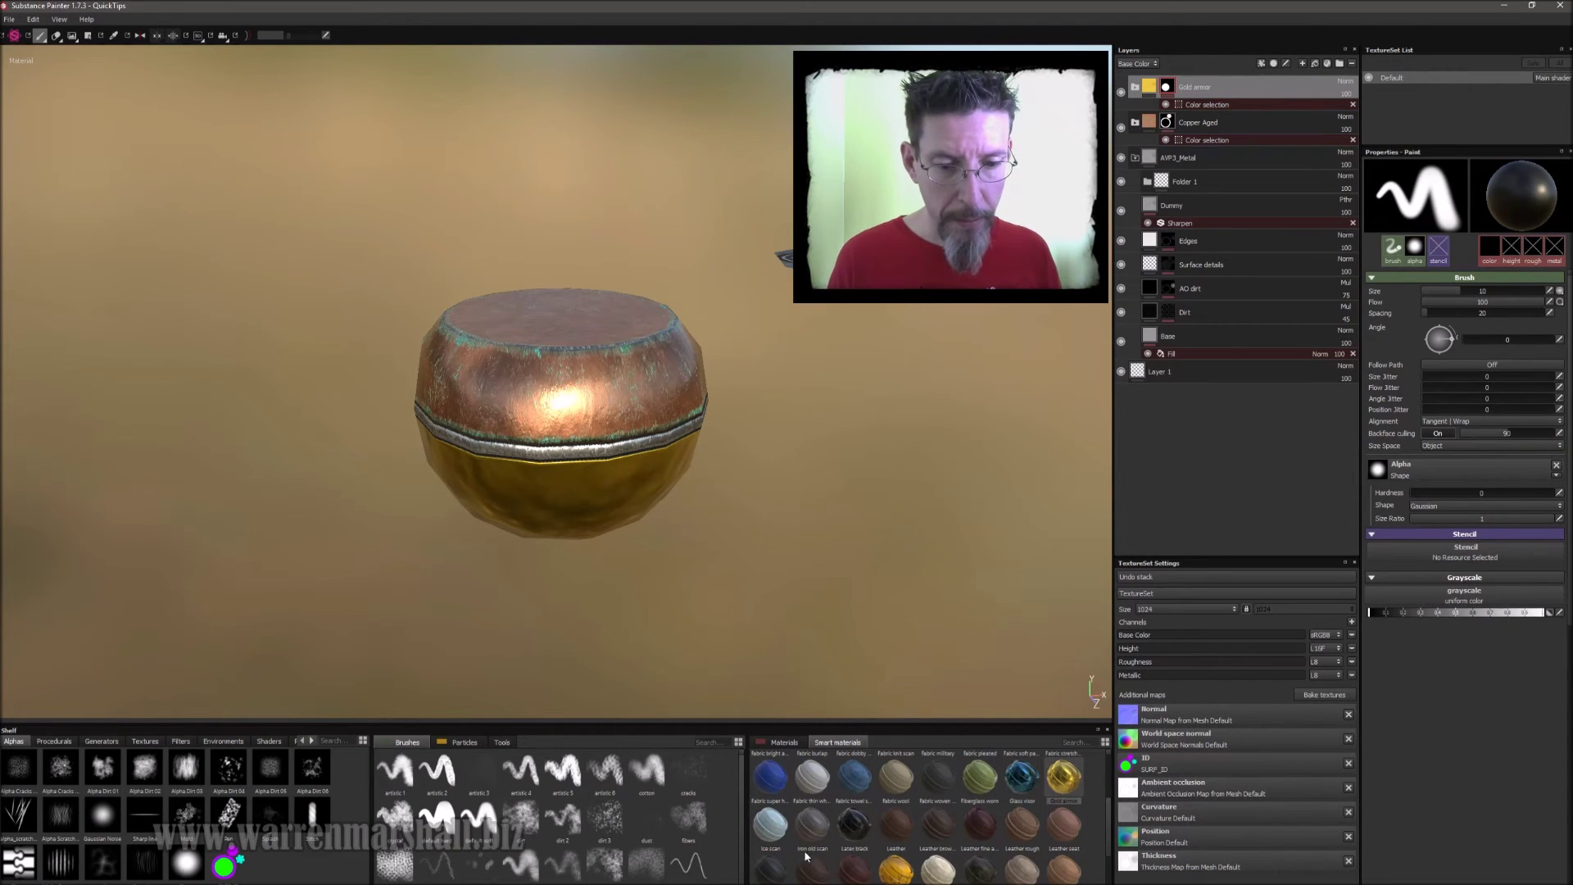
scroll(1070, 820, down, 5)
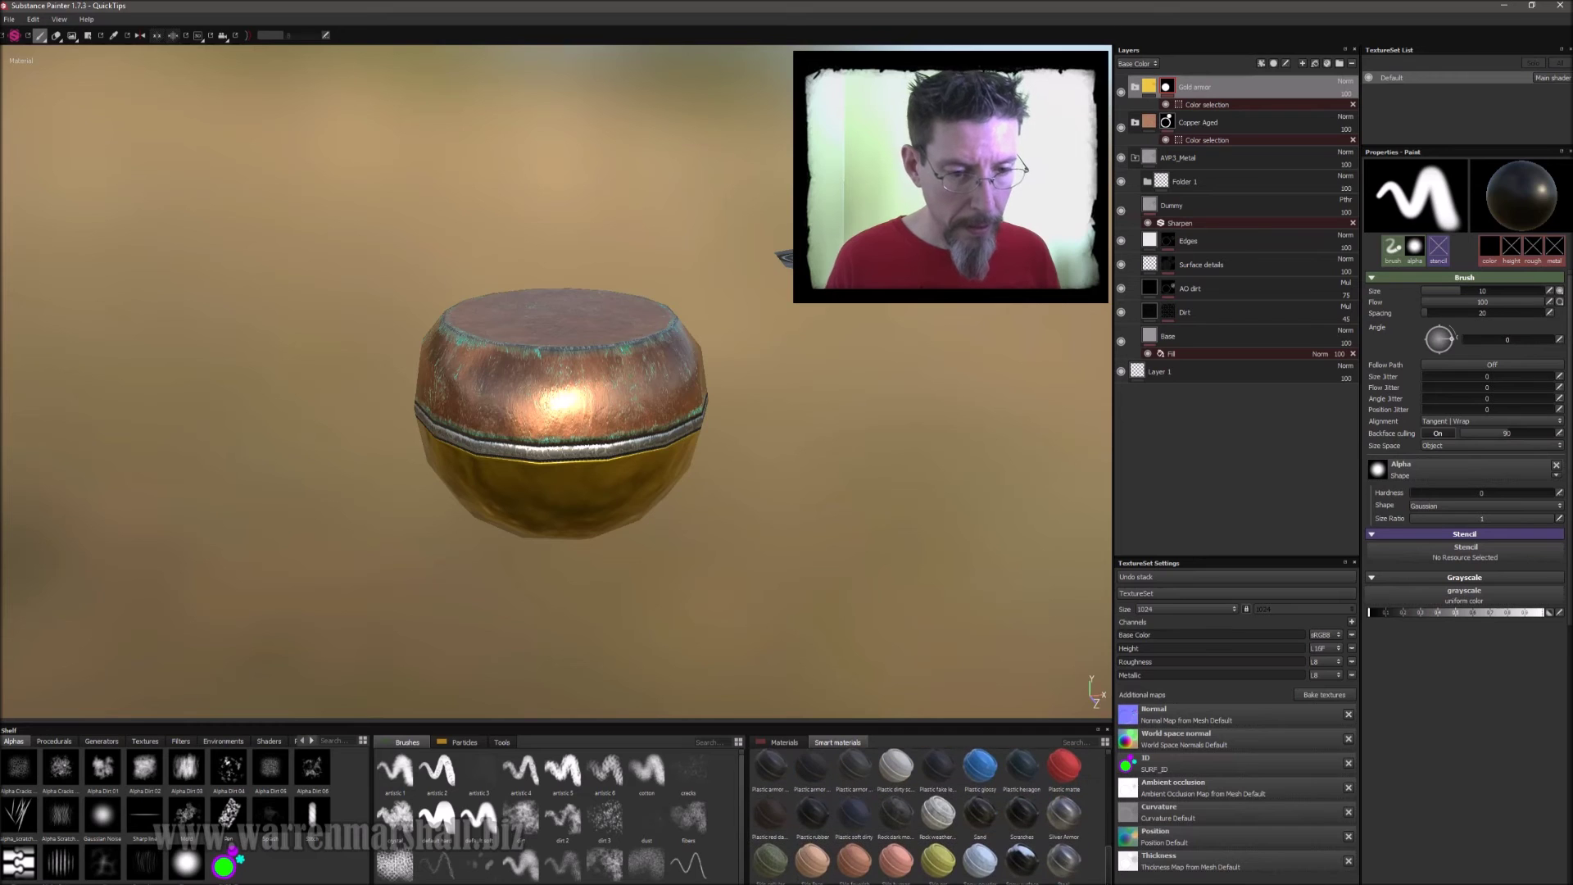
scroll(931, 819, down, 2)
drag(1098, 884, 1095, 882)
drag(816, 787, 1211, 80)
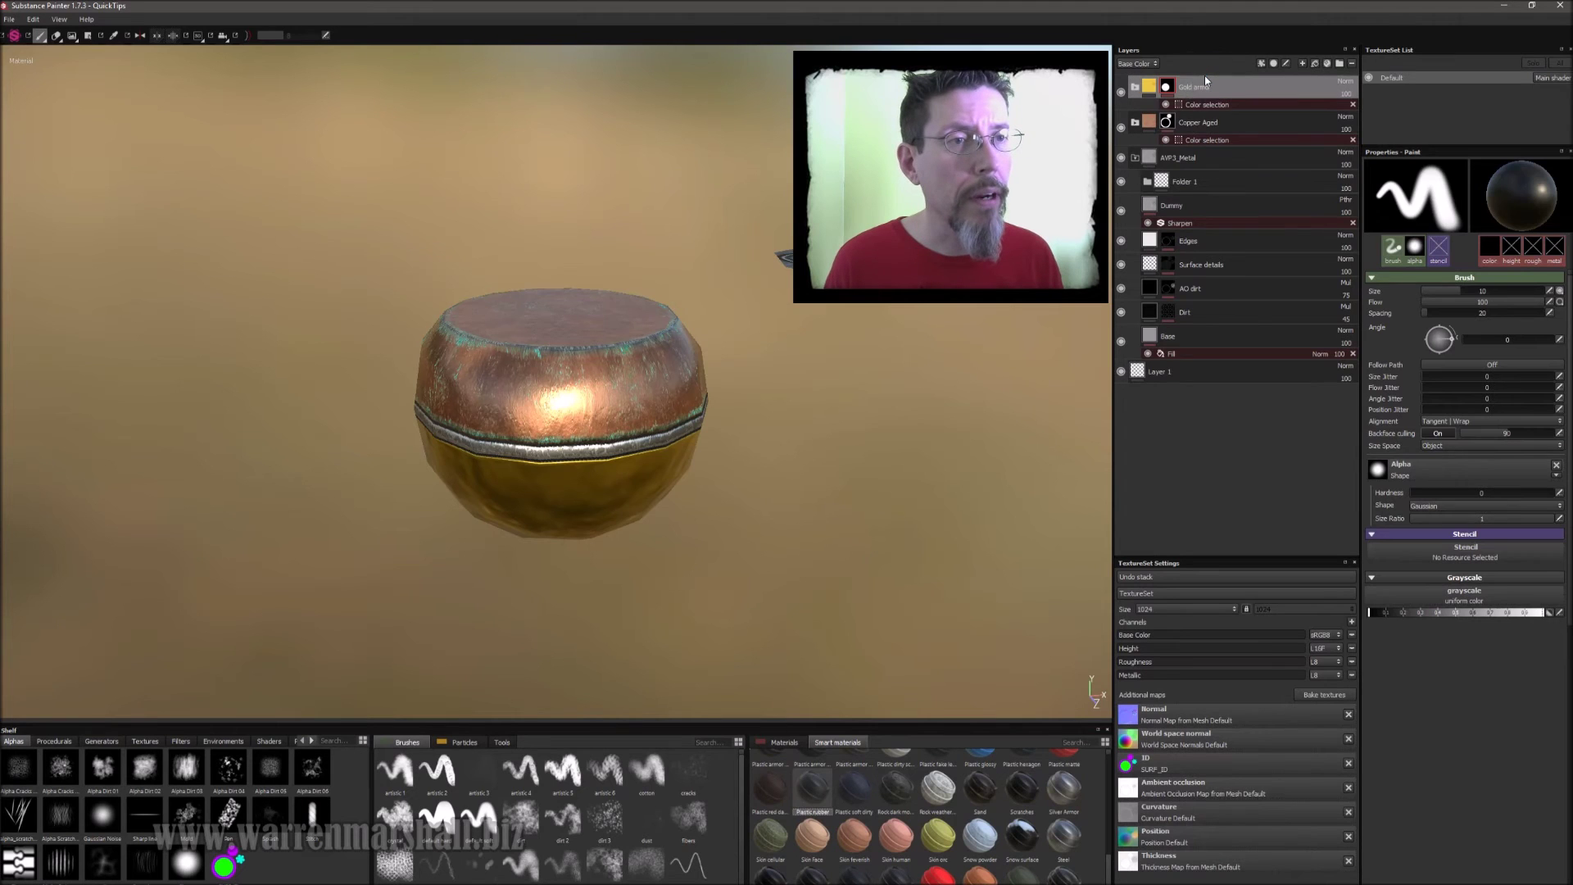
Add a colour-selection mask to Plastic rubber, then remove the effect and the mask again
click(1273, 63)
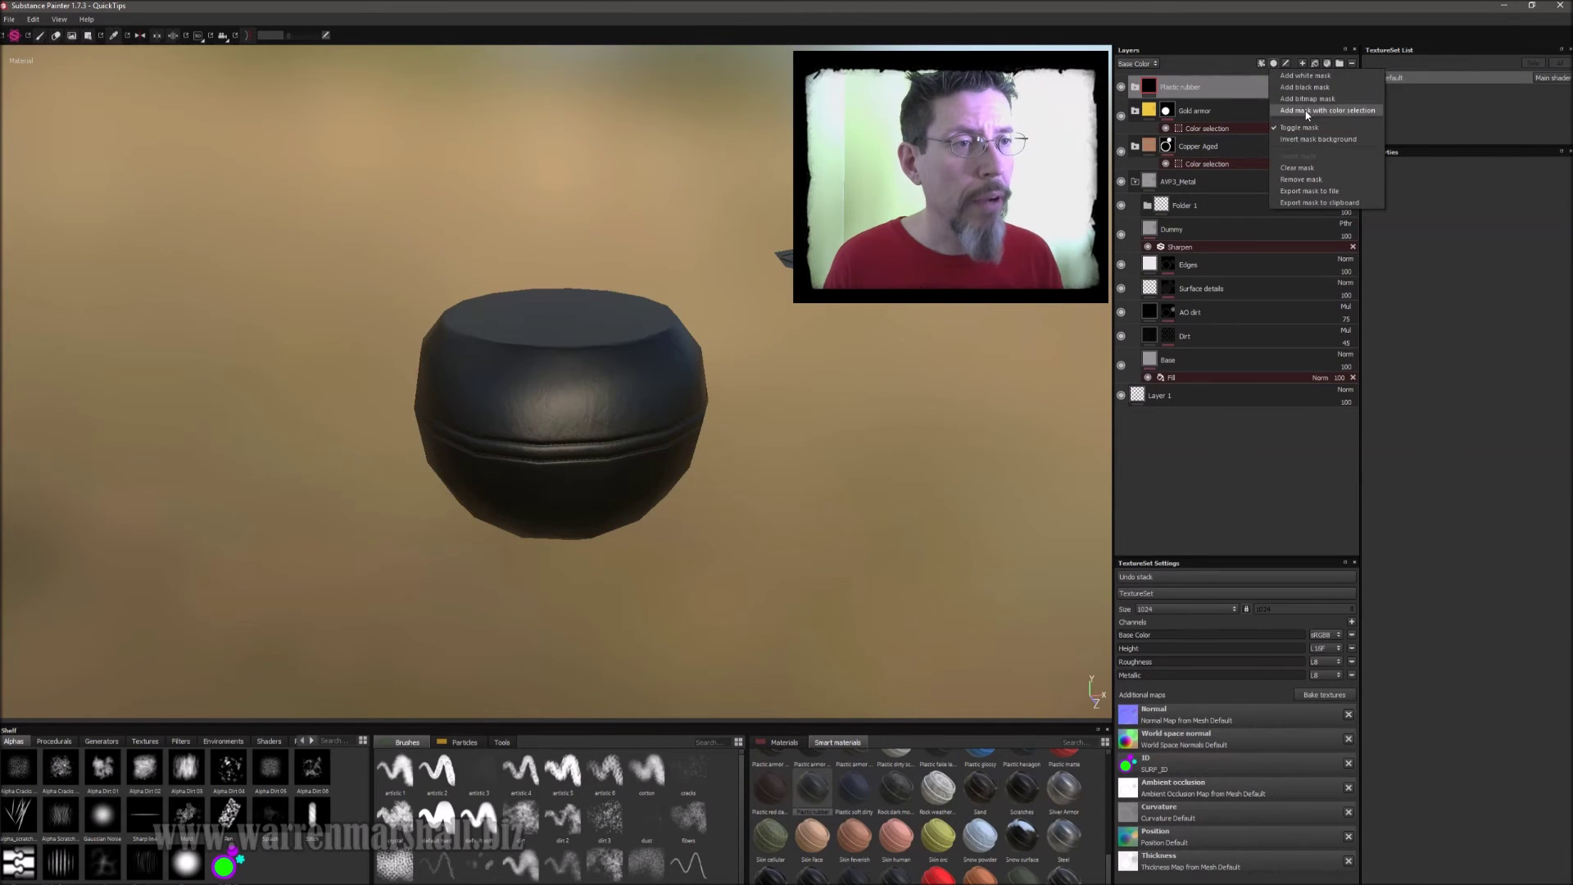
click(1307, 111)
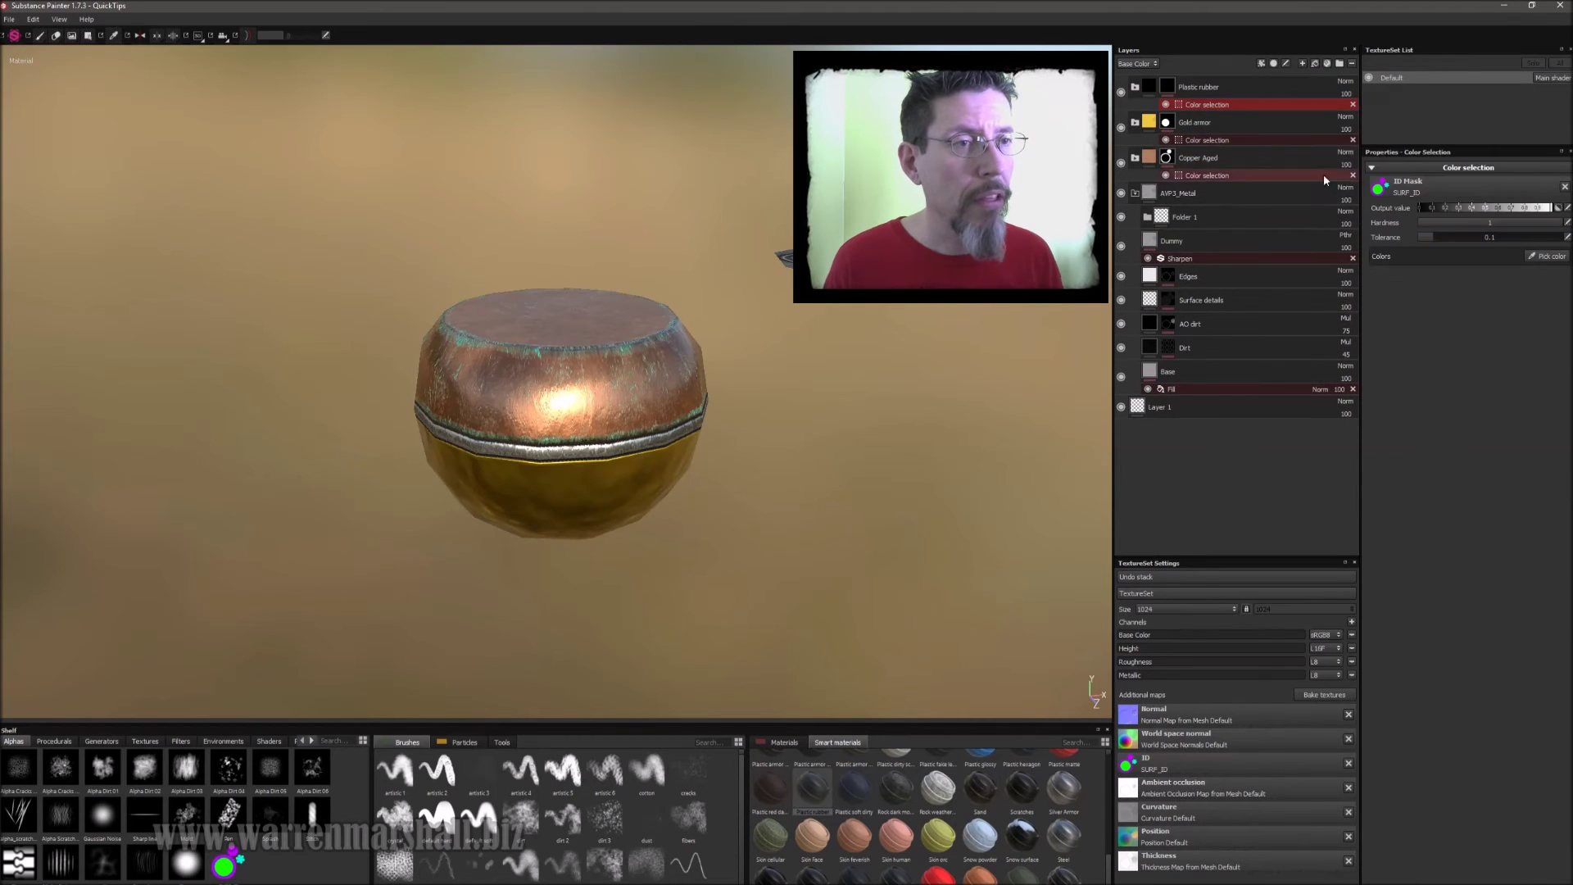
click(1353, 105)
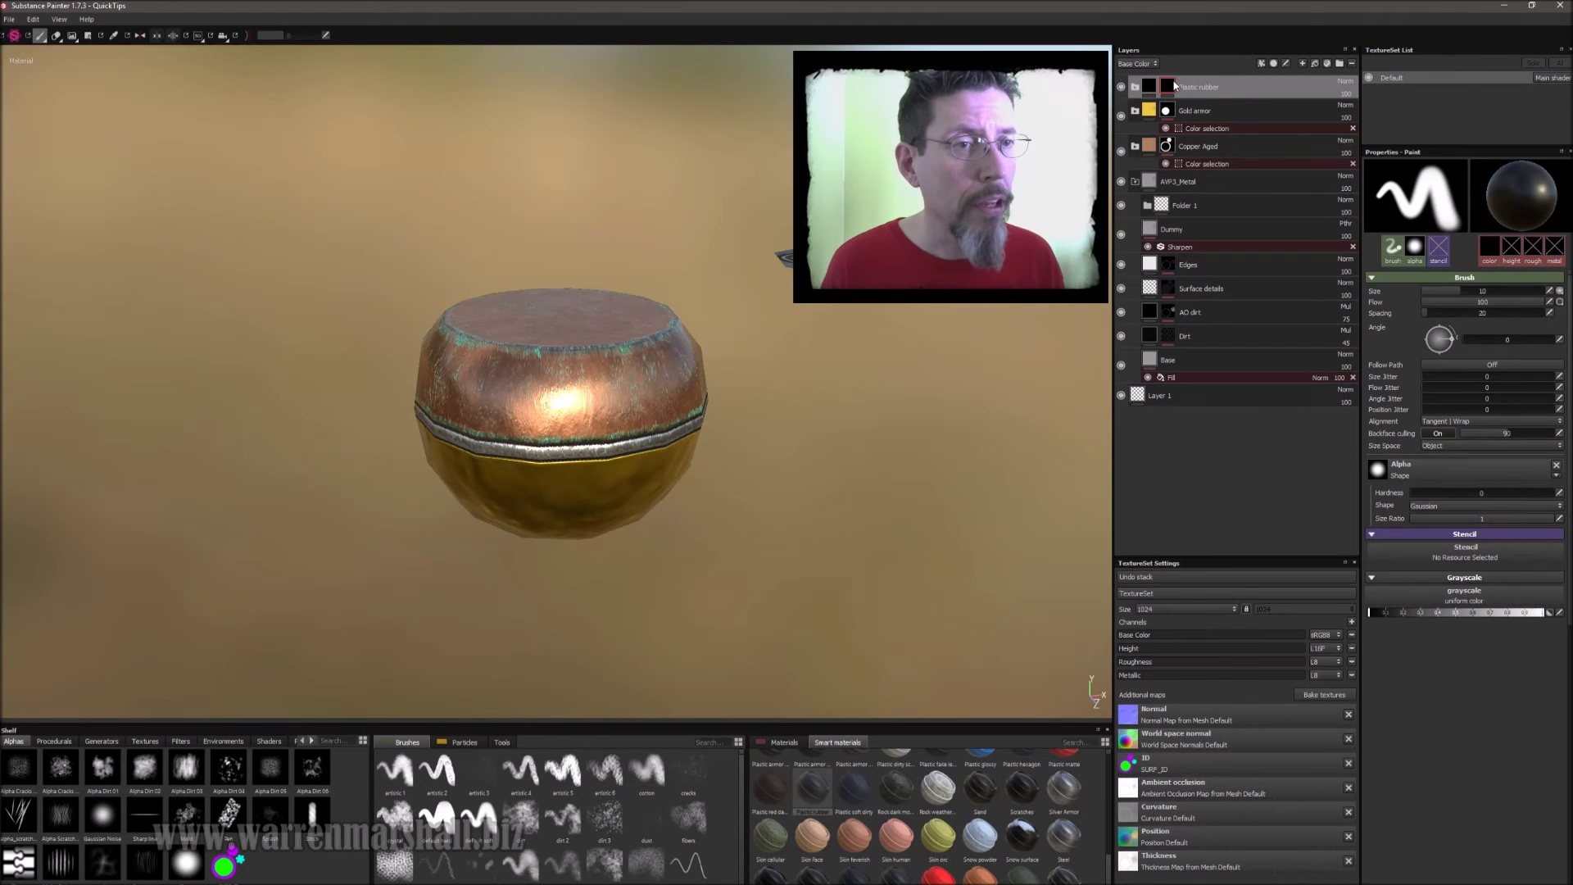
right_click(1171, 85)
click(1212, 189)
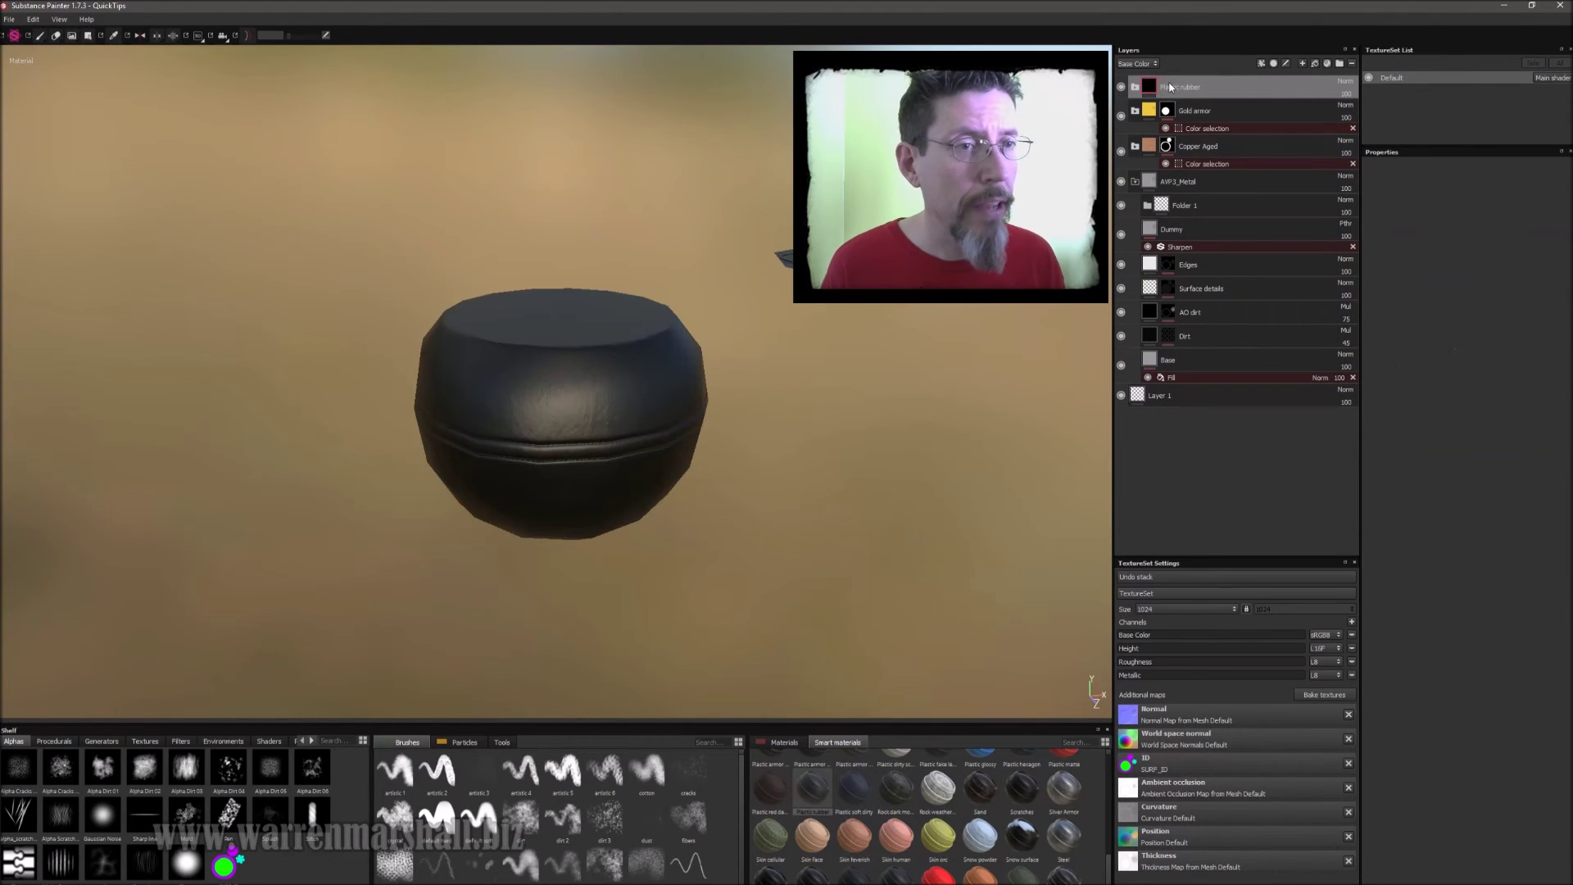
Give Plastic rubber a black mask with a Color Selection effect and show the ID colours
click(1273, 64)
click(1307, 89)
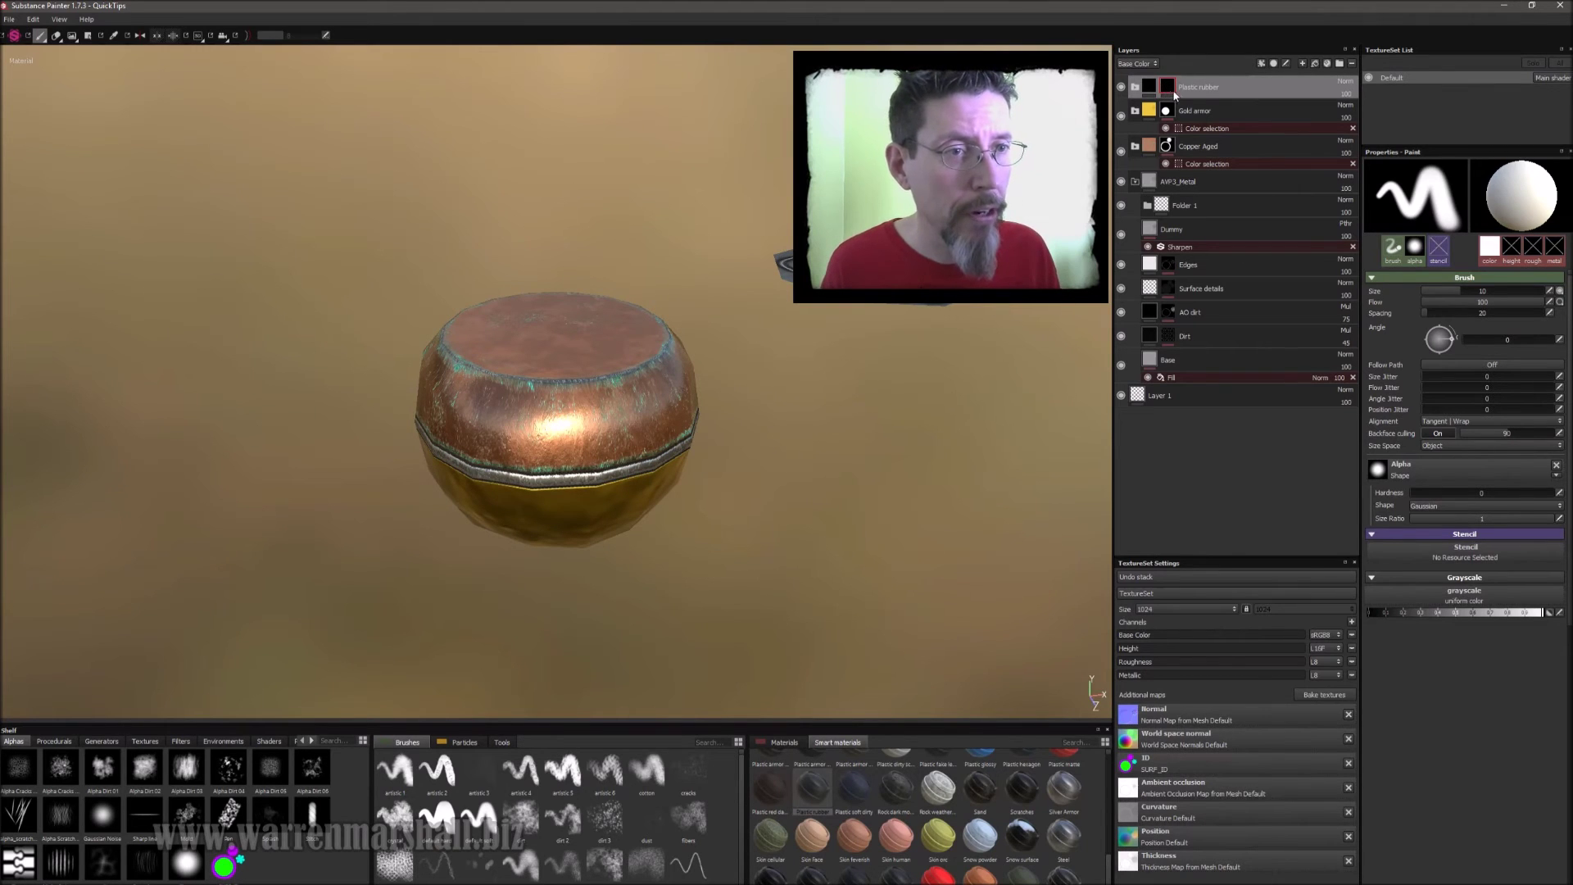
click(1261, 64)
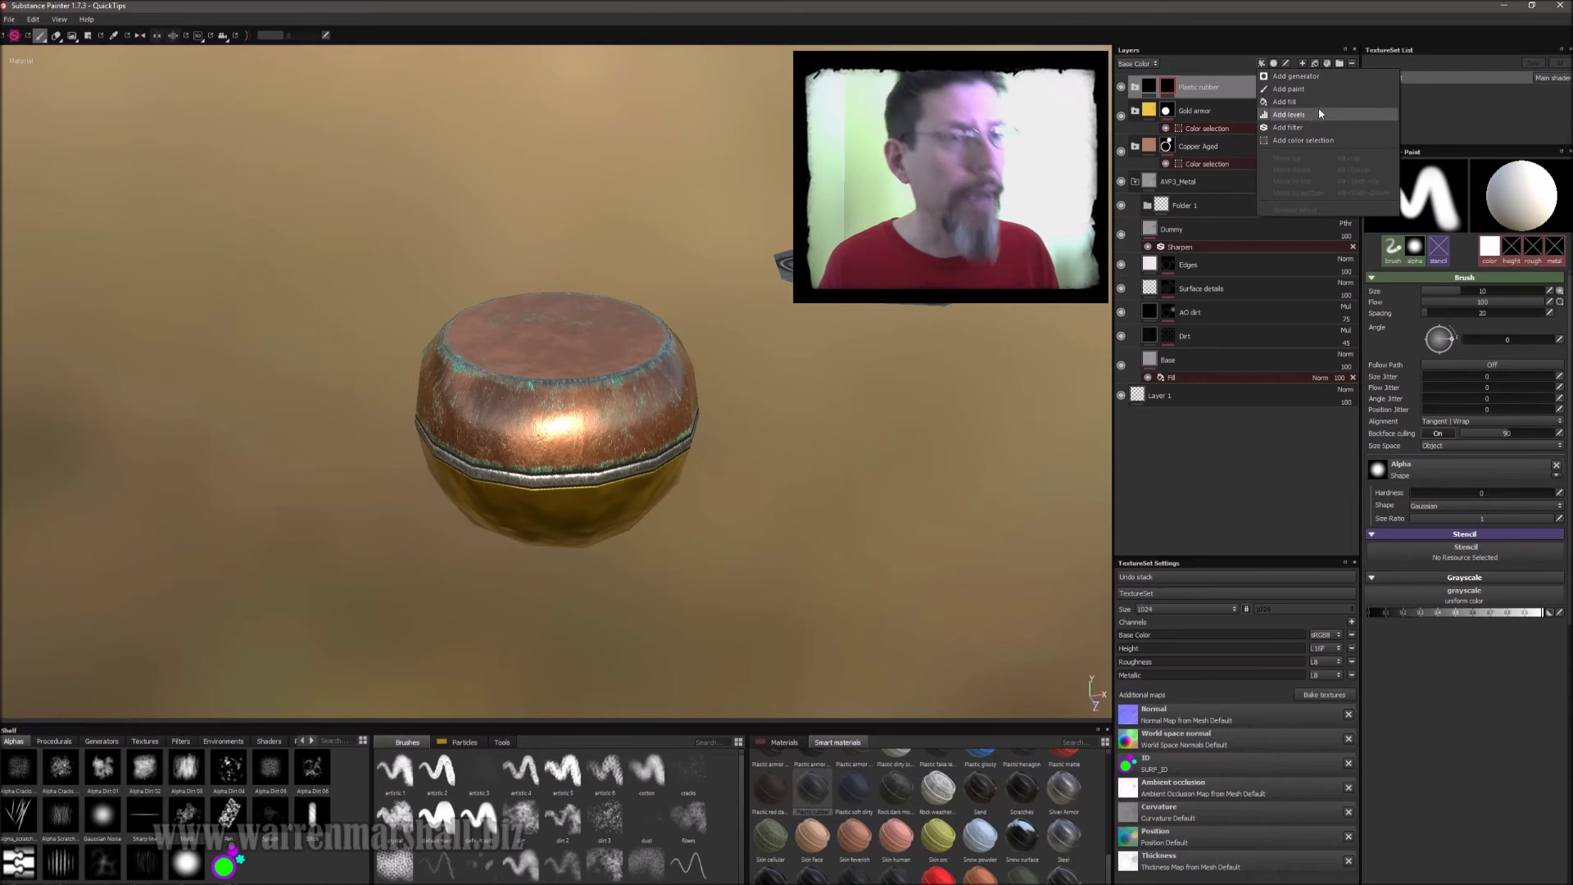
click(1317, 141)
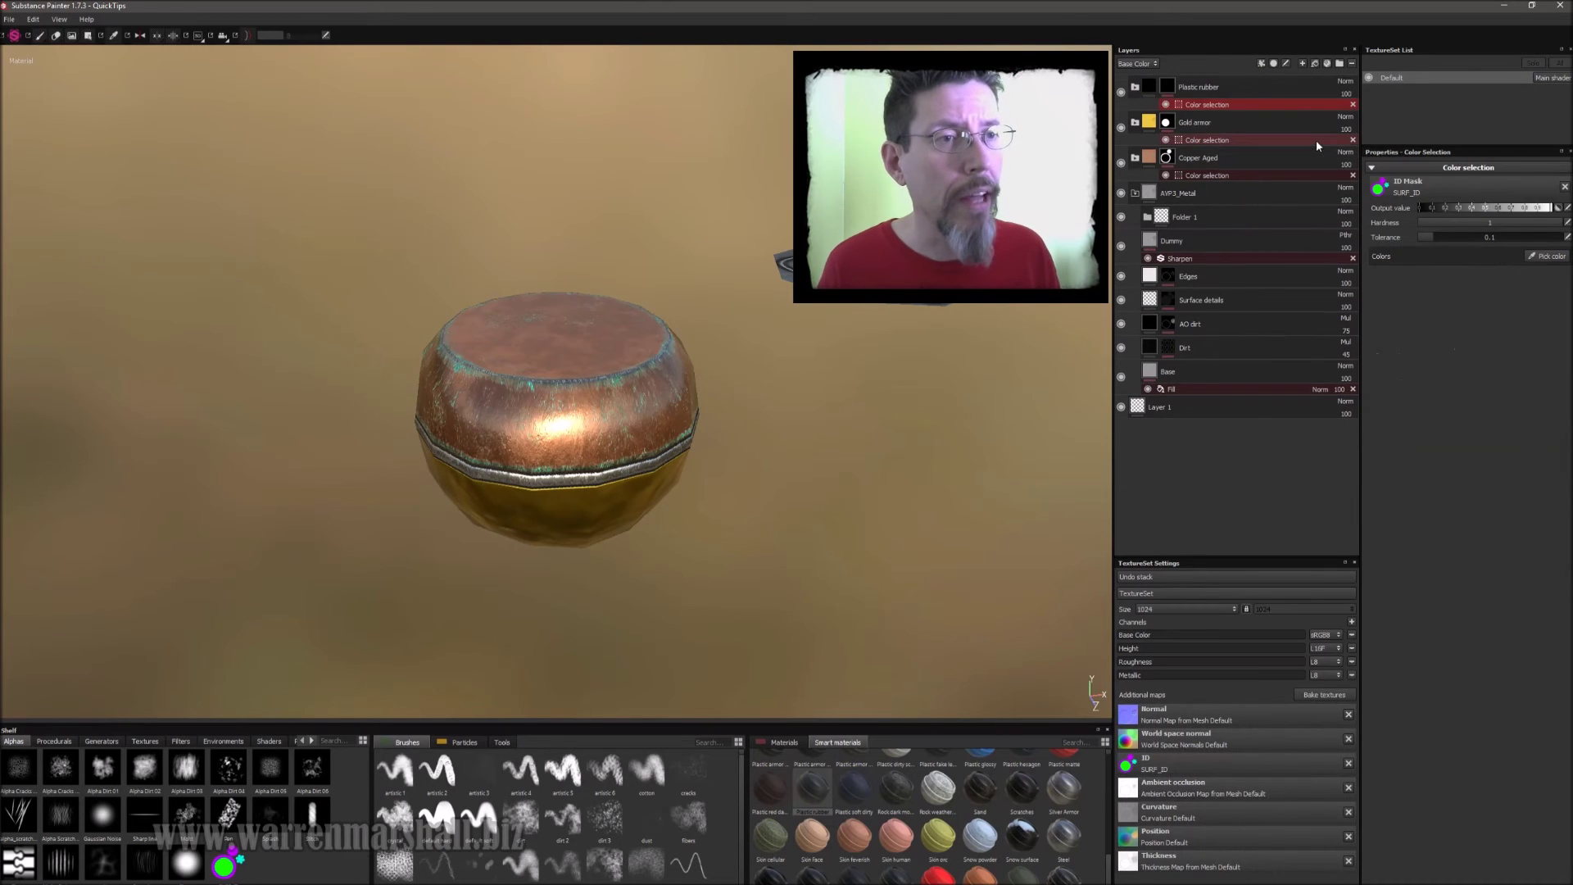
mouse_move(1159, 272)
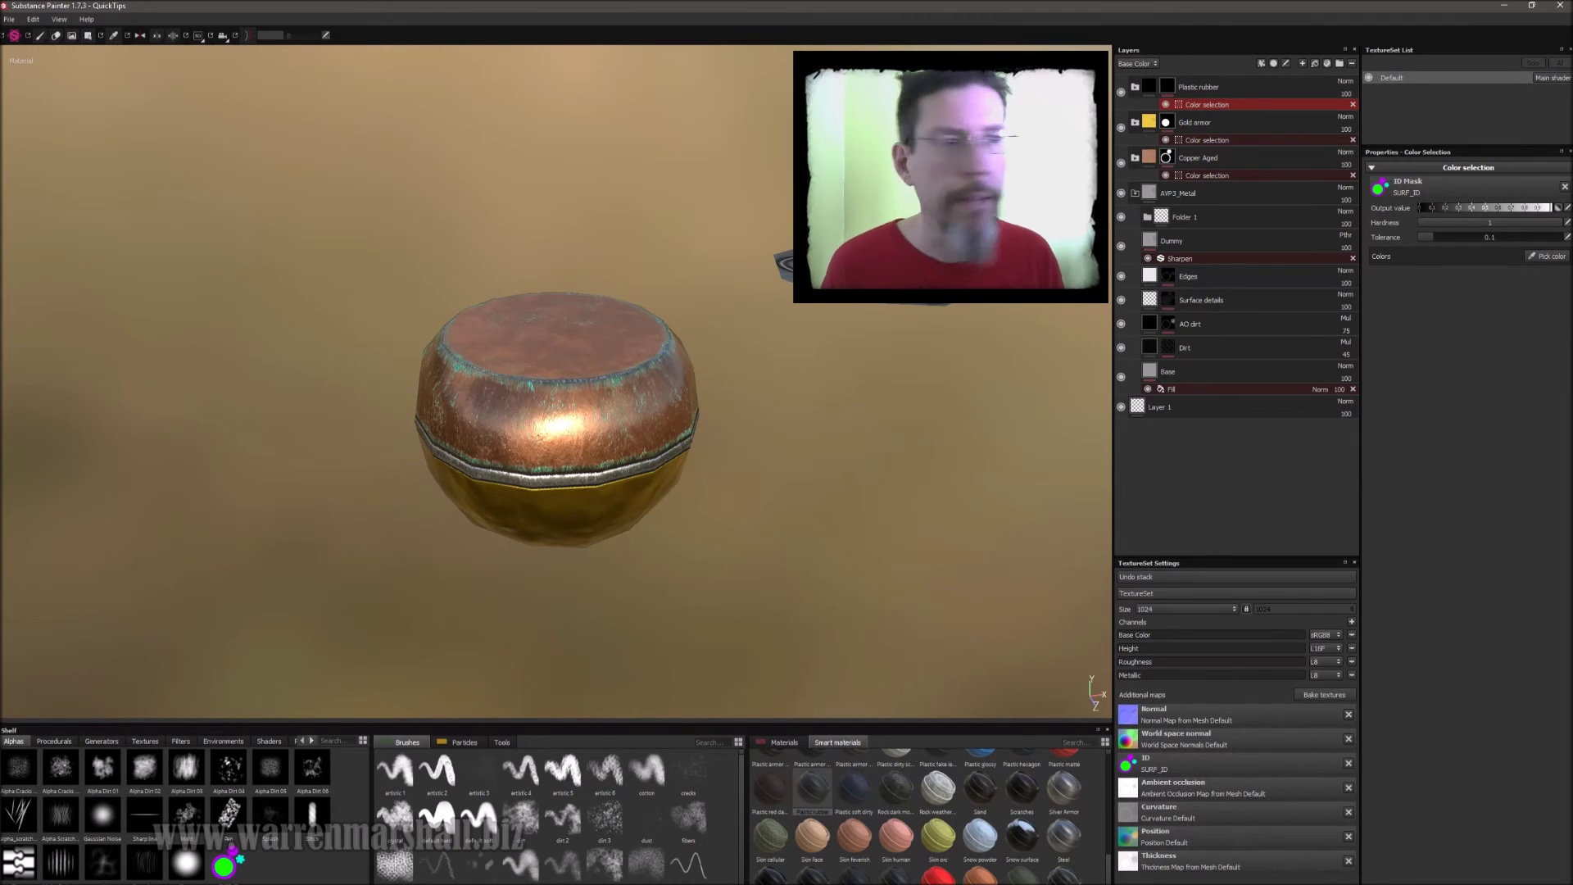
click(1548, 256)
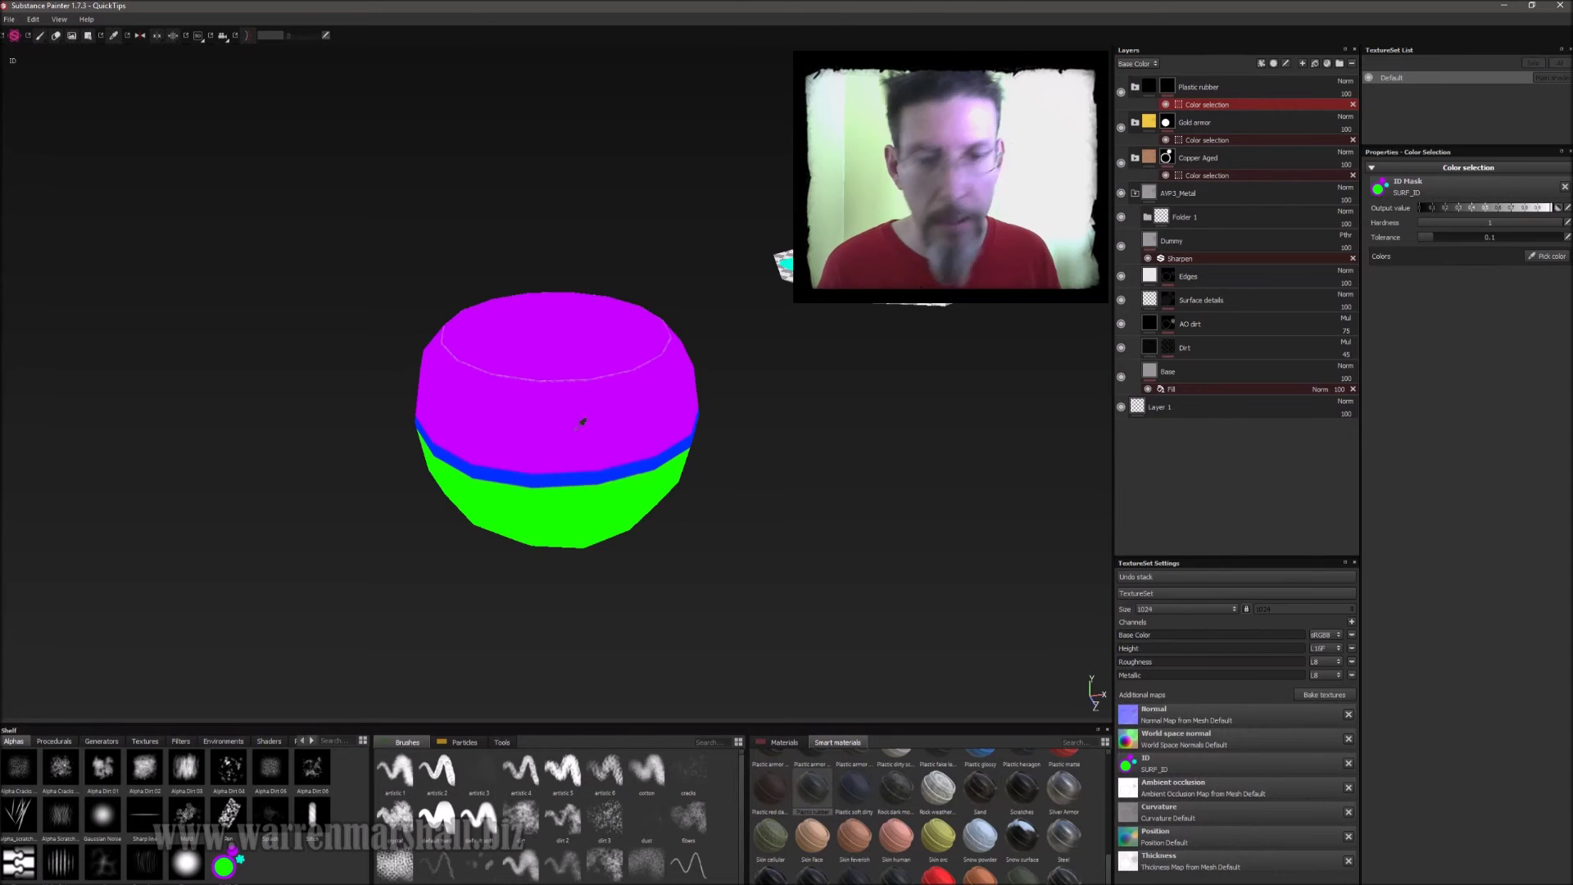
Pick the blue ID band for the Plastic rubber mask and inspect the dark ring around the pot
click(550, 474)
alt+drag(759, 460, 795, 410)
shift+right_drag(795, 411, 760, 428)
alt+drag(759, 427, 878, 380)
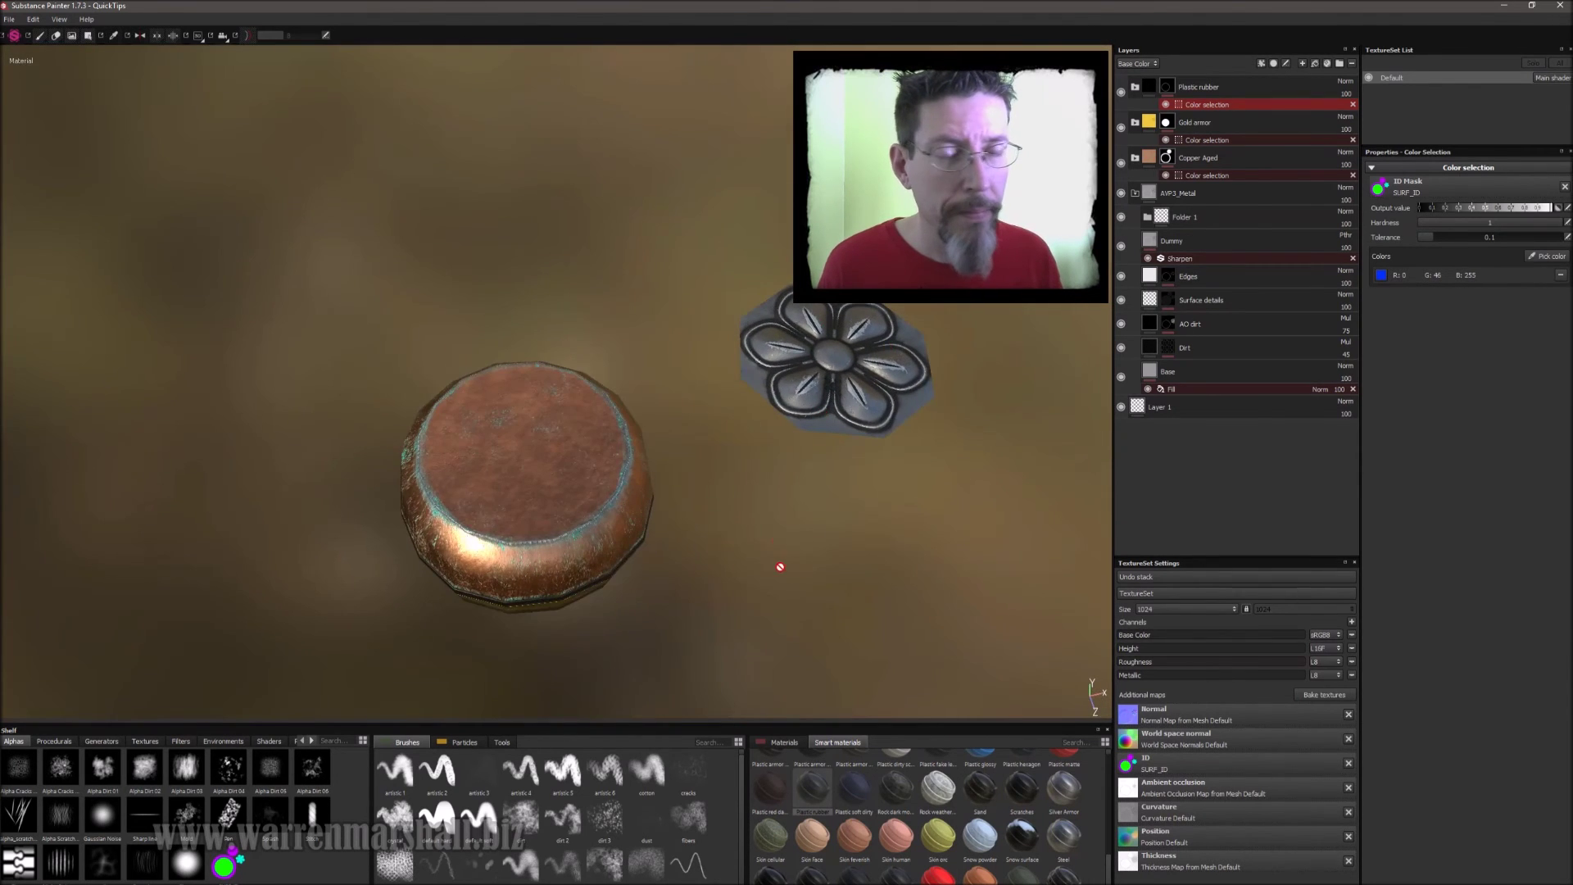
alt+drag(777, 561, 780, 495)
alt+drag(770, 186, 712, 268)
alt+middle_drag(712, 268, 779, 181)
alt+drag(762, 243, 766, 452)
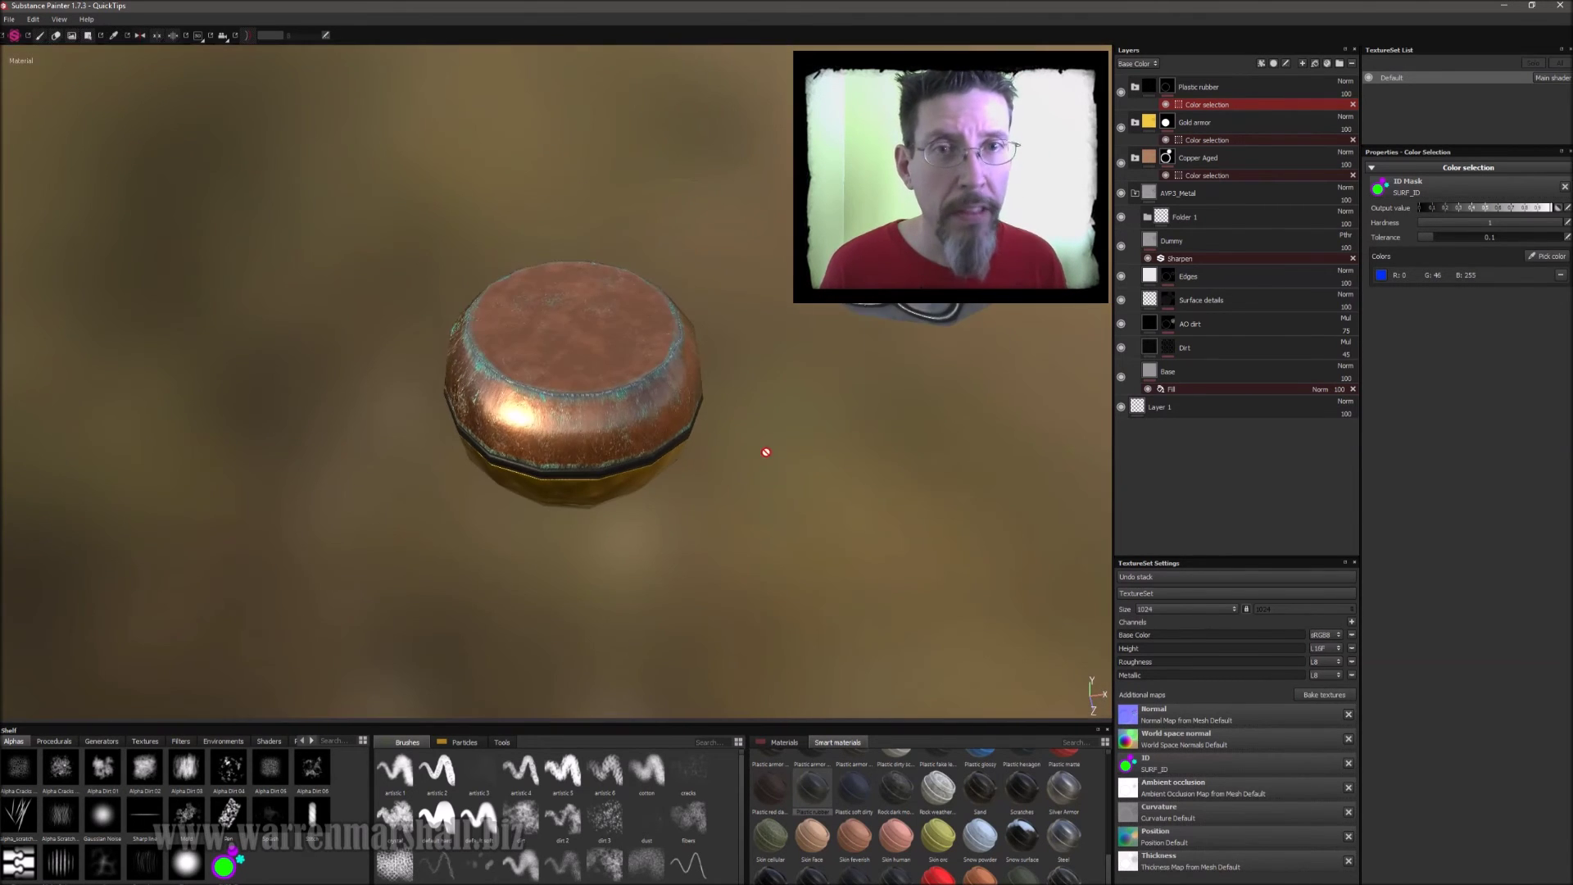
alt+middle_drag(777, 347, 757, 375)
alt+drag(757, 375, 795, 299)
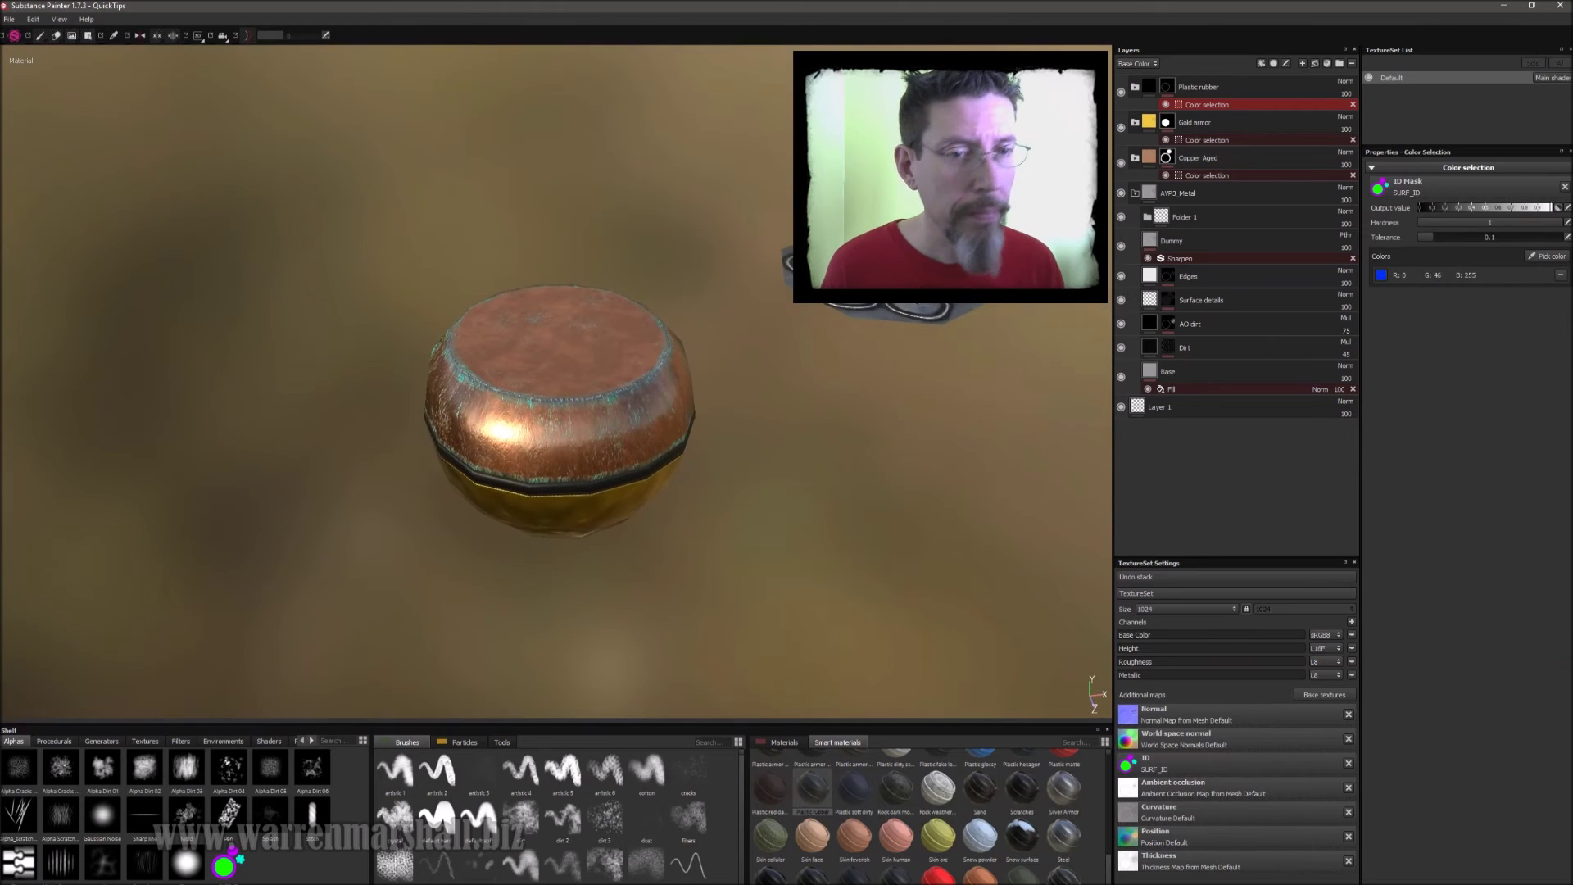
mouse_move(778, 408)
alt+mouse_down()
mouse_move(754, 344)
mouse_move(755, 449)
mouse_move(818, 481)
mouse_move(943, 375)
mouse_move(762, 427)
alt+mouse_up()
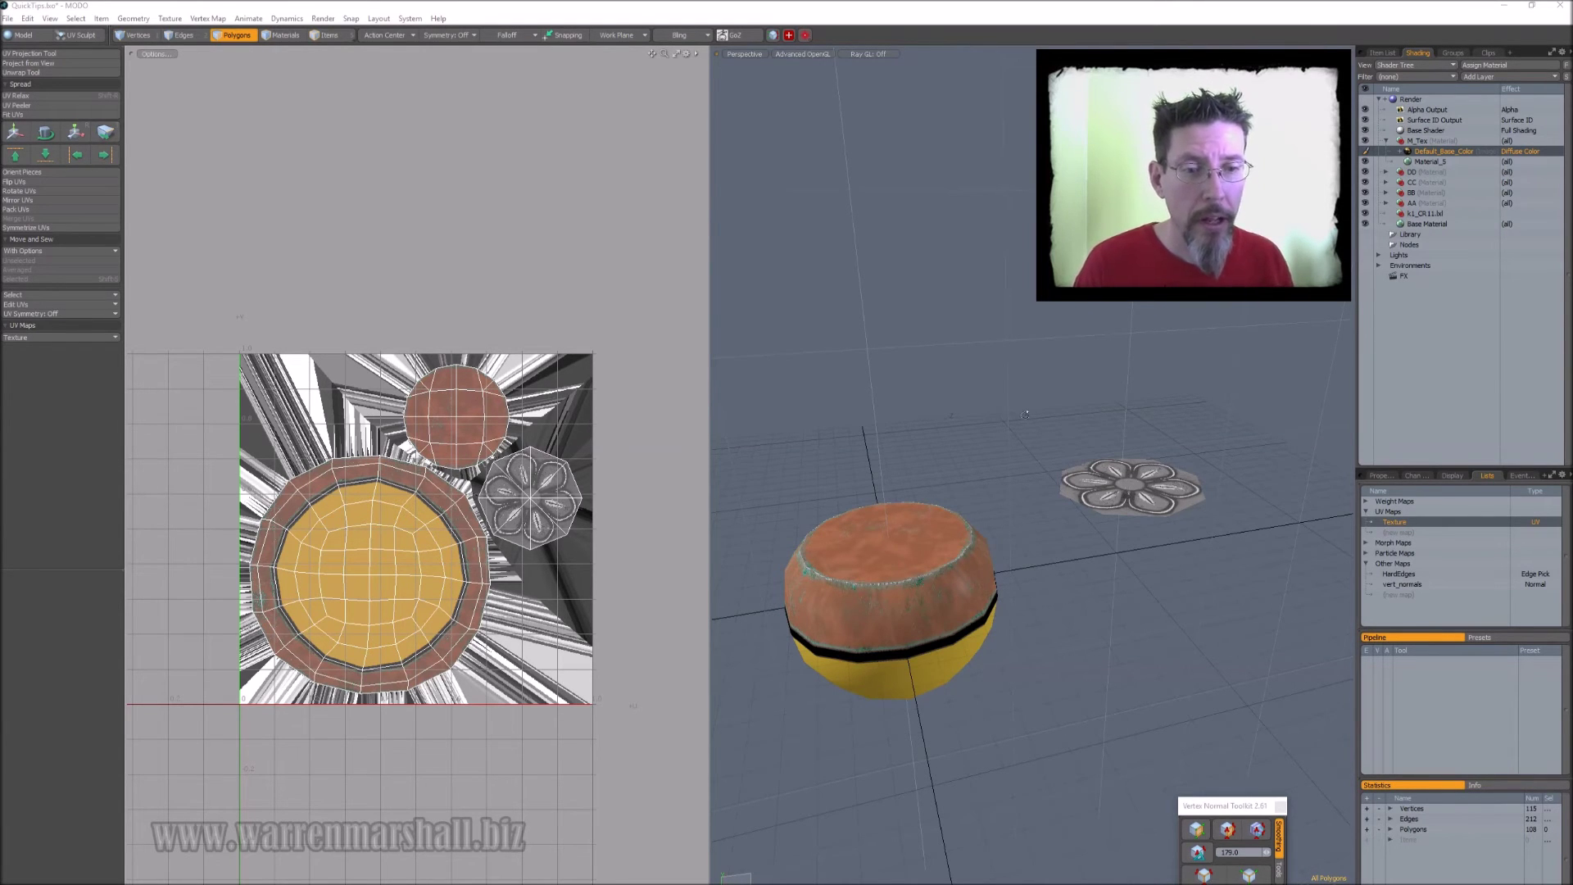
Show the wireframe over the drum and flower disc meshes
alt+drag(996, 435, 1034, 458)
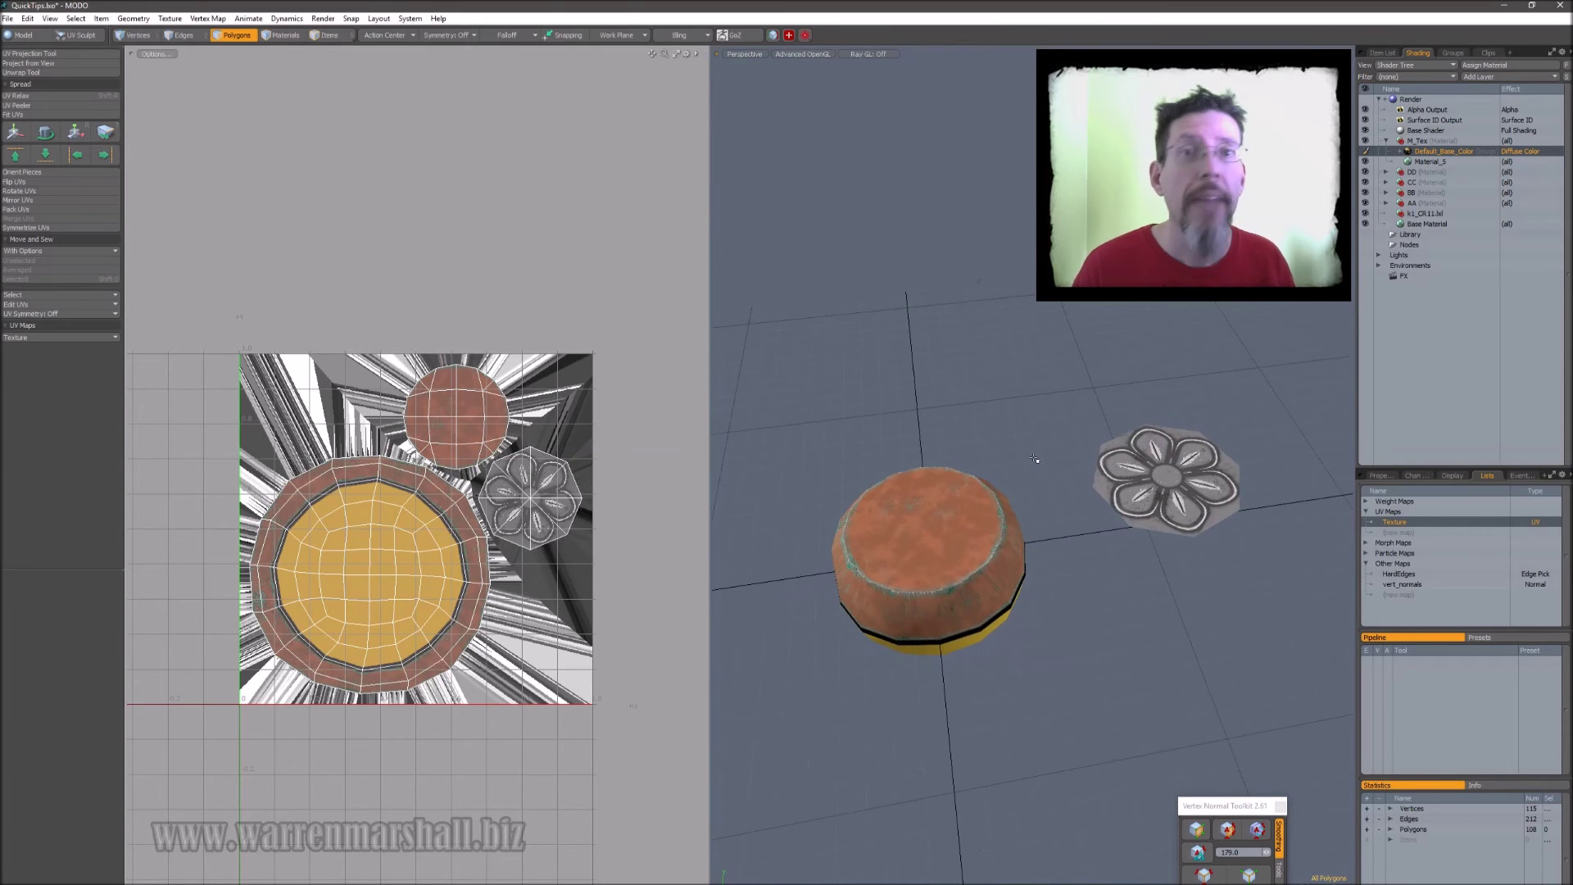
alt+drag(1235, 461, 1151, 390)
key(KP_8)
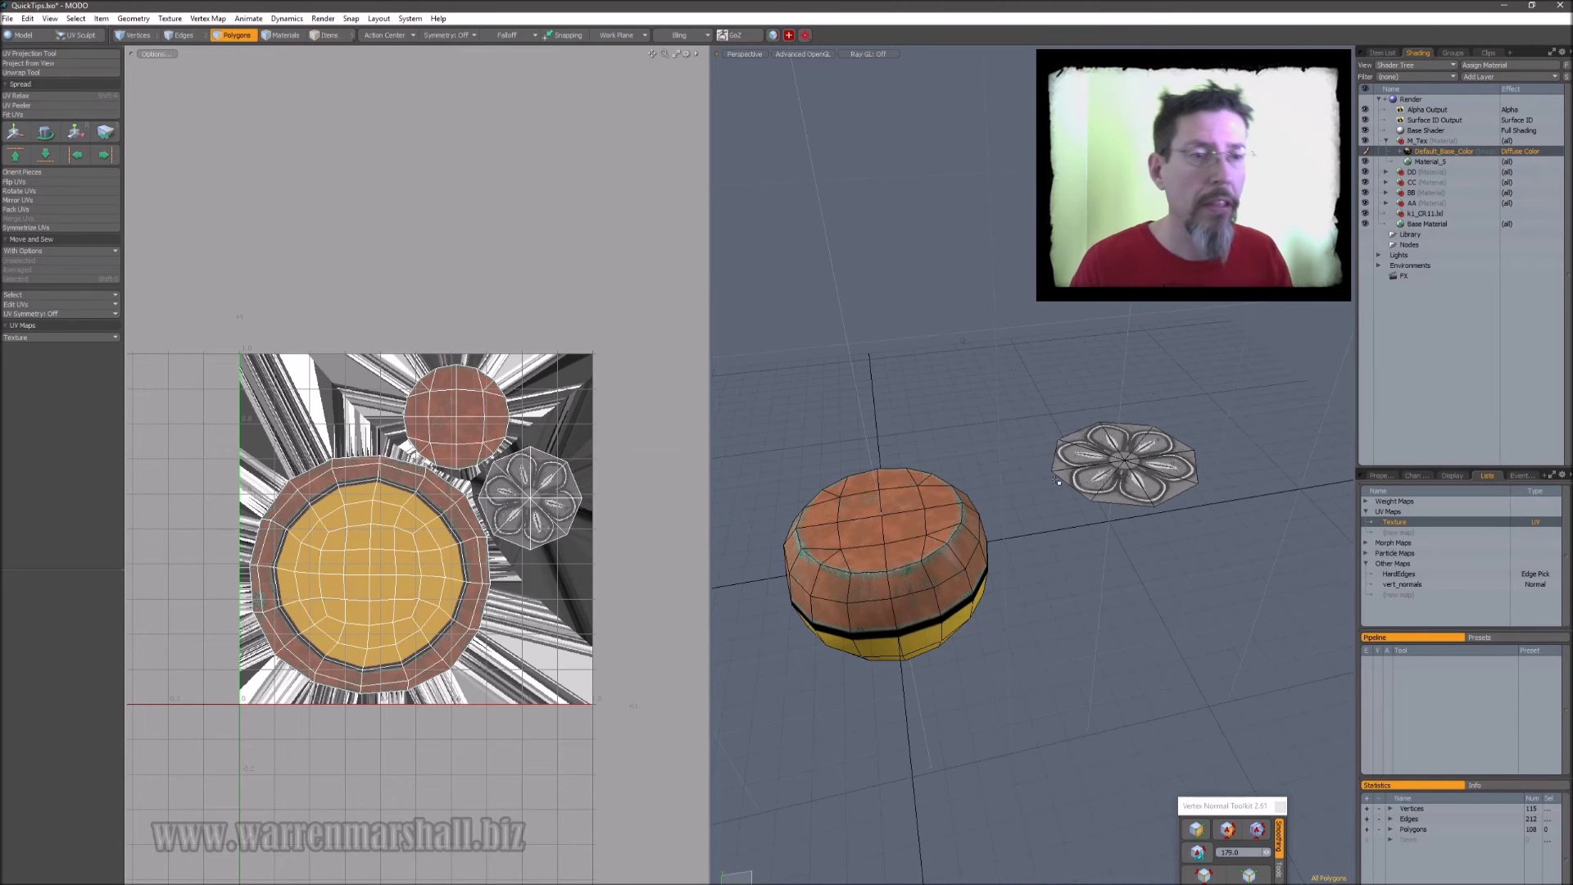
alt+drag(1135, 369, 1124, 492)
mouse_move(1024, 475)
alt+mouse_down()
mouse_move(979, 315)
mouse_move(971, 499)
mouse_move(1083, 484)
mouse_move(1030, 497)
alt+mouse_up()
Align the flower disc flat on ZX and move it onto the drum's top
double_click(1162, 477)
key(F2)
click(1116, 548)
alt+drag(1116, 549, 1109, 442)
key(w)
key(q)
click(1152, 506)
Switch the selection mode to centres and view the drum top from a raised angle
ctrl+alt+drag(1110, 442, 1012, 586)
key(6)
alt+drag(921, 288, 918, 308)
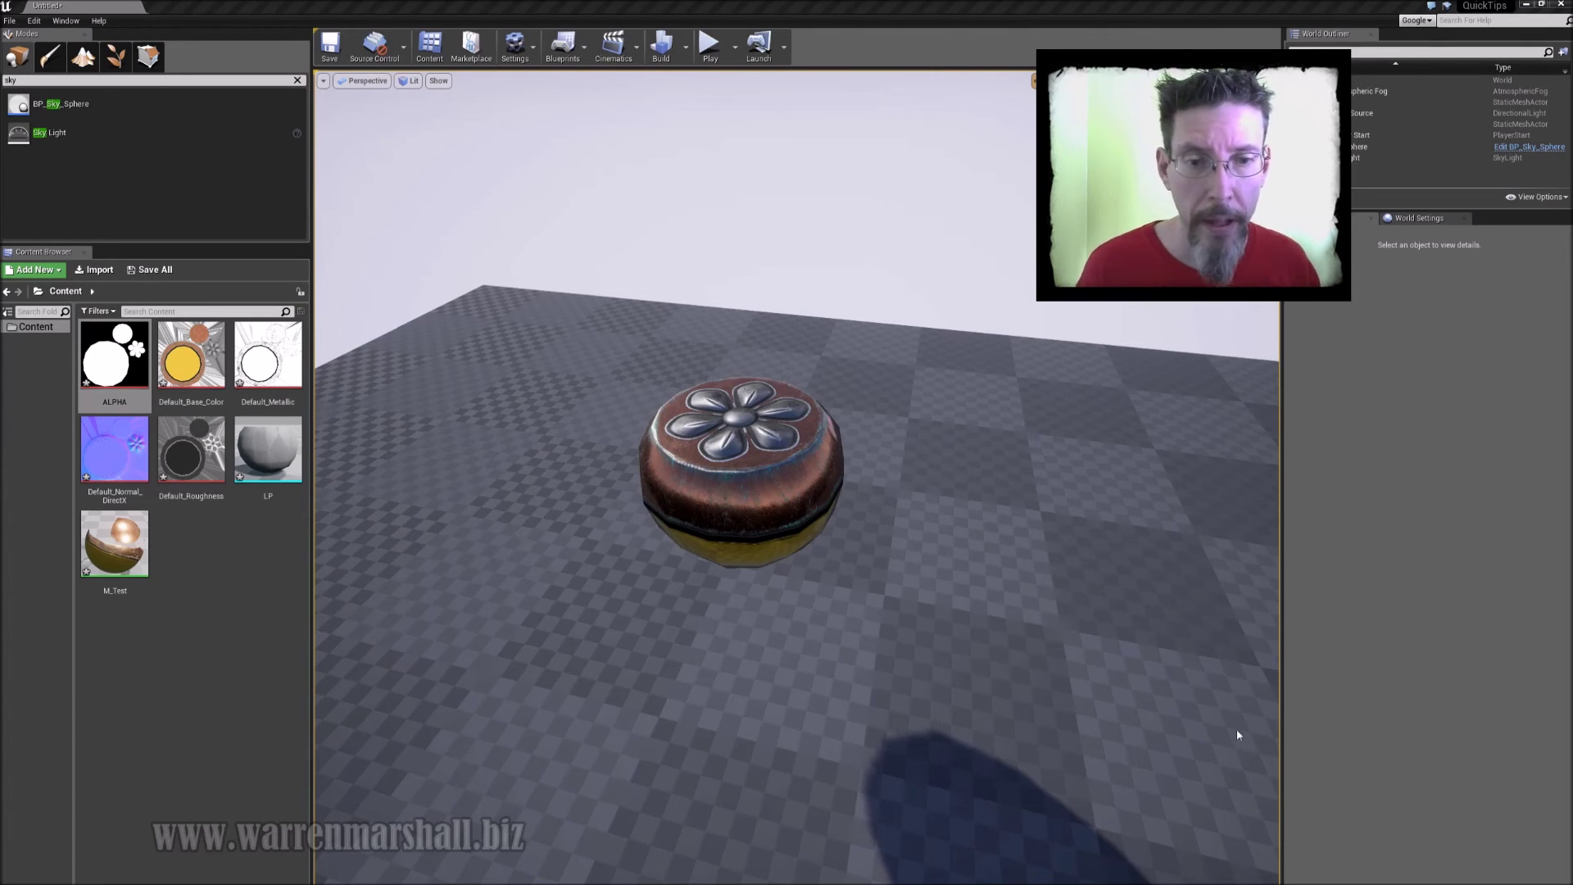
click(759, 502)
key(Escape)
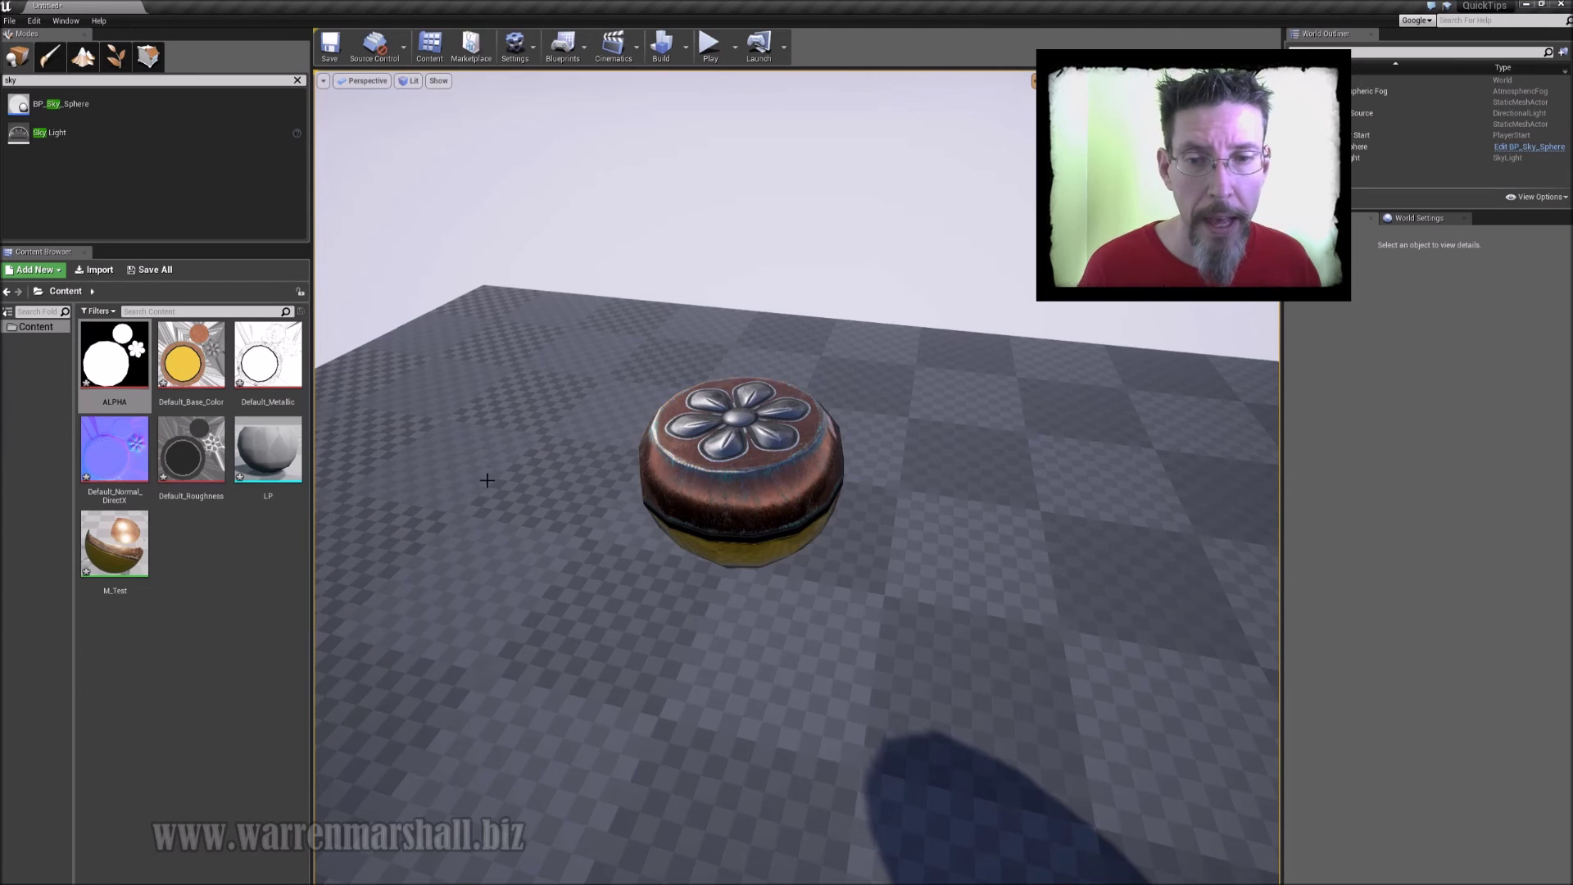
mouse_move(246, 369)
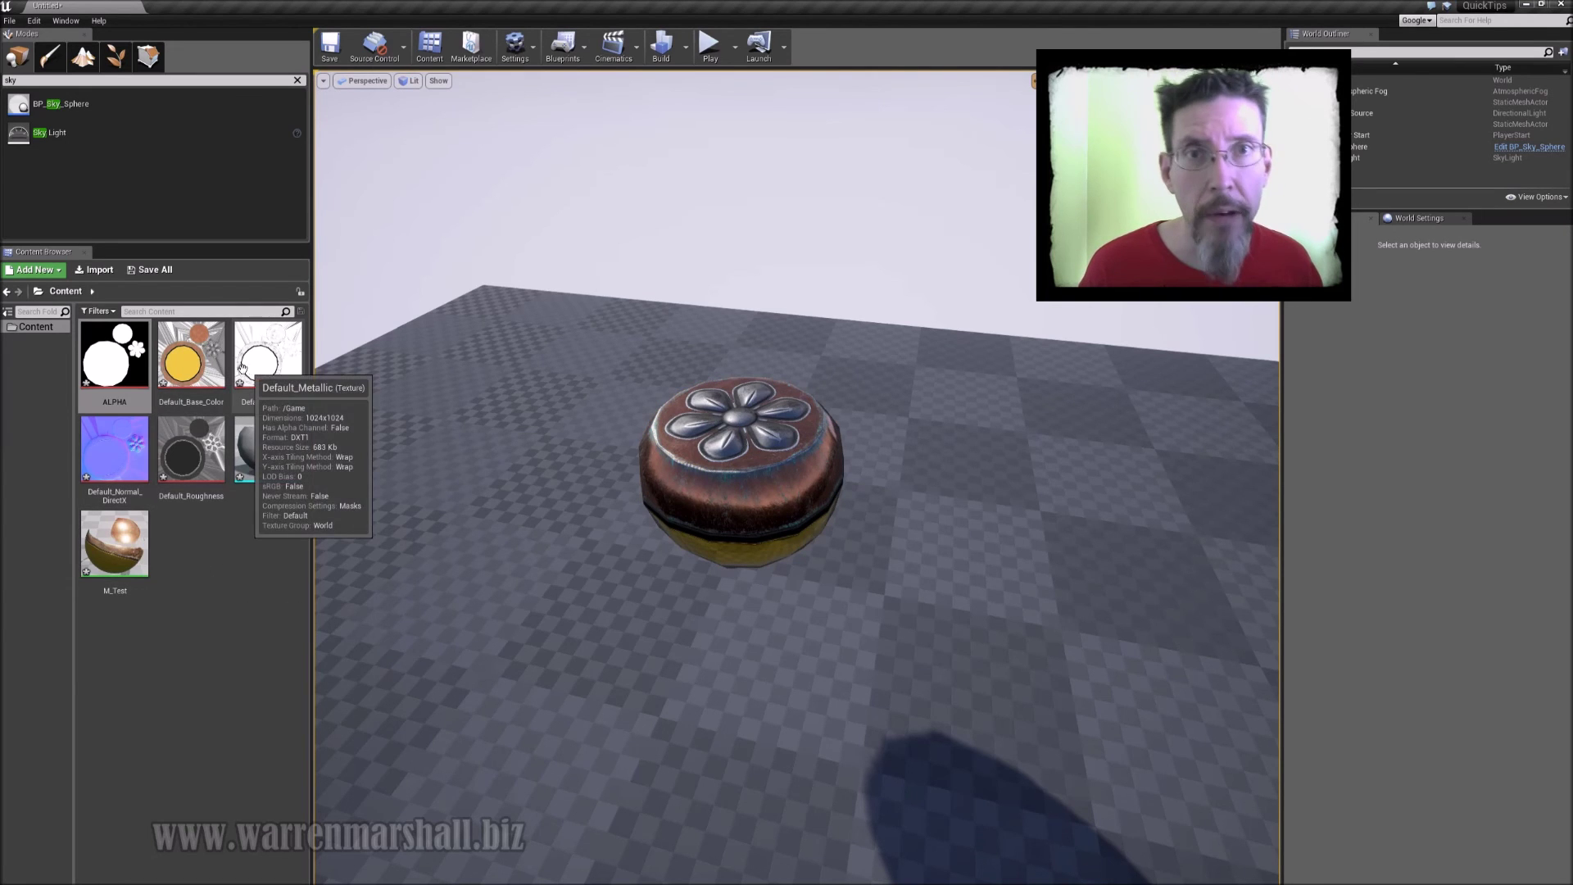
double_click(115, 352)
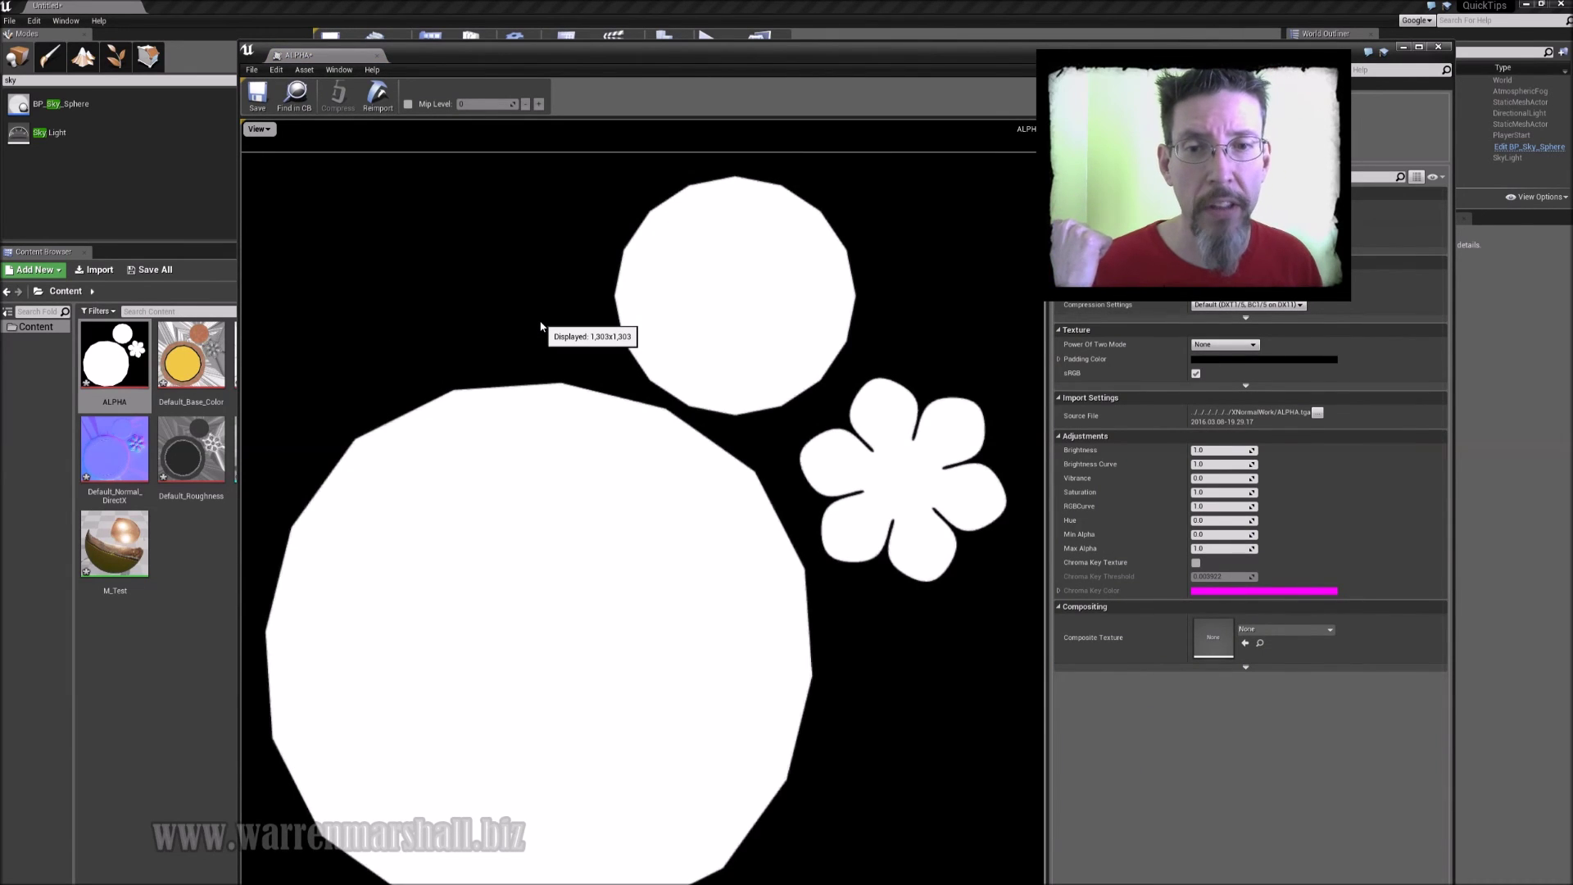
click(1439, 47)
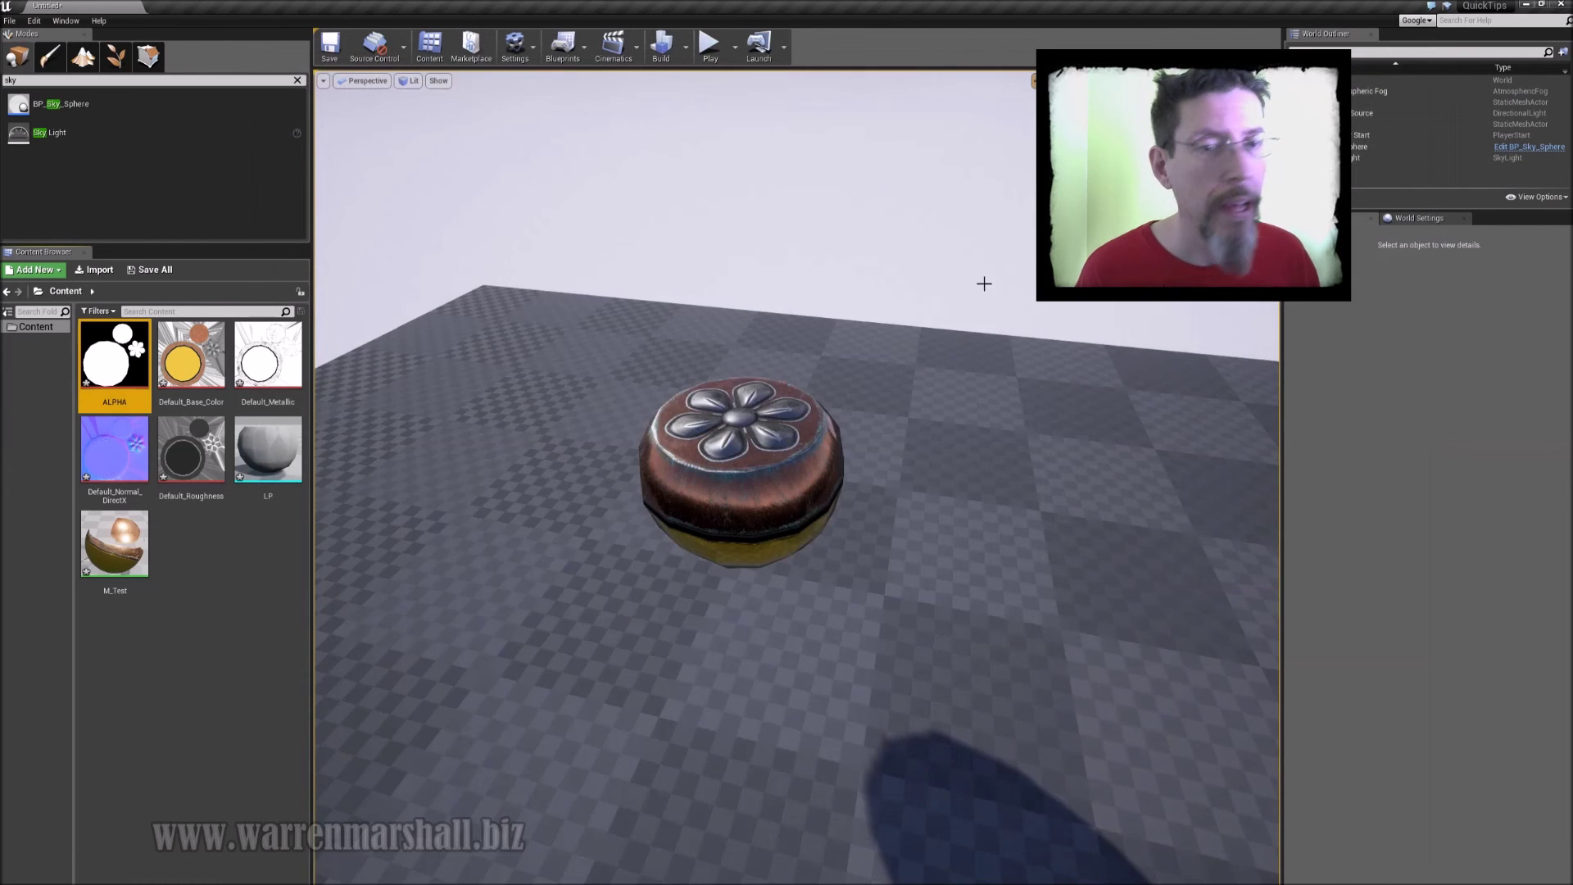
drag(848, 459, 819, 426)
right_drag(820, 426, 783, 412)
drag(811, 467, 846, 459)
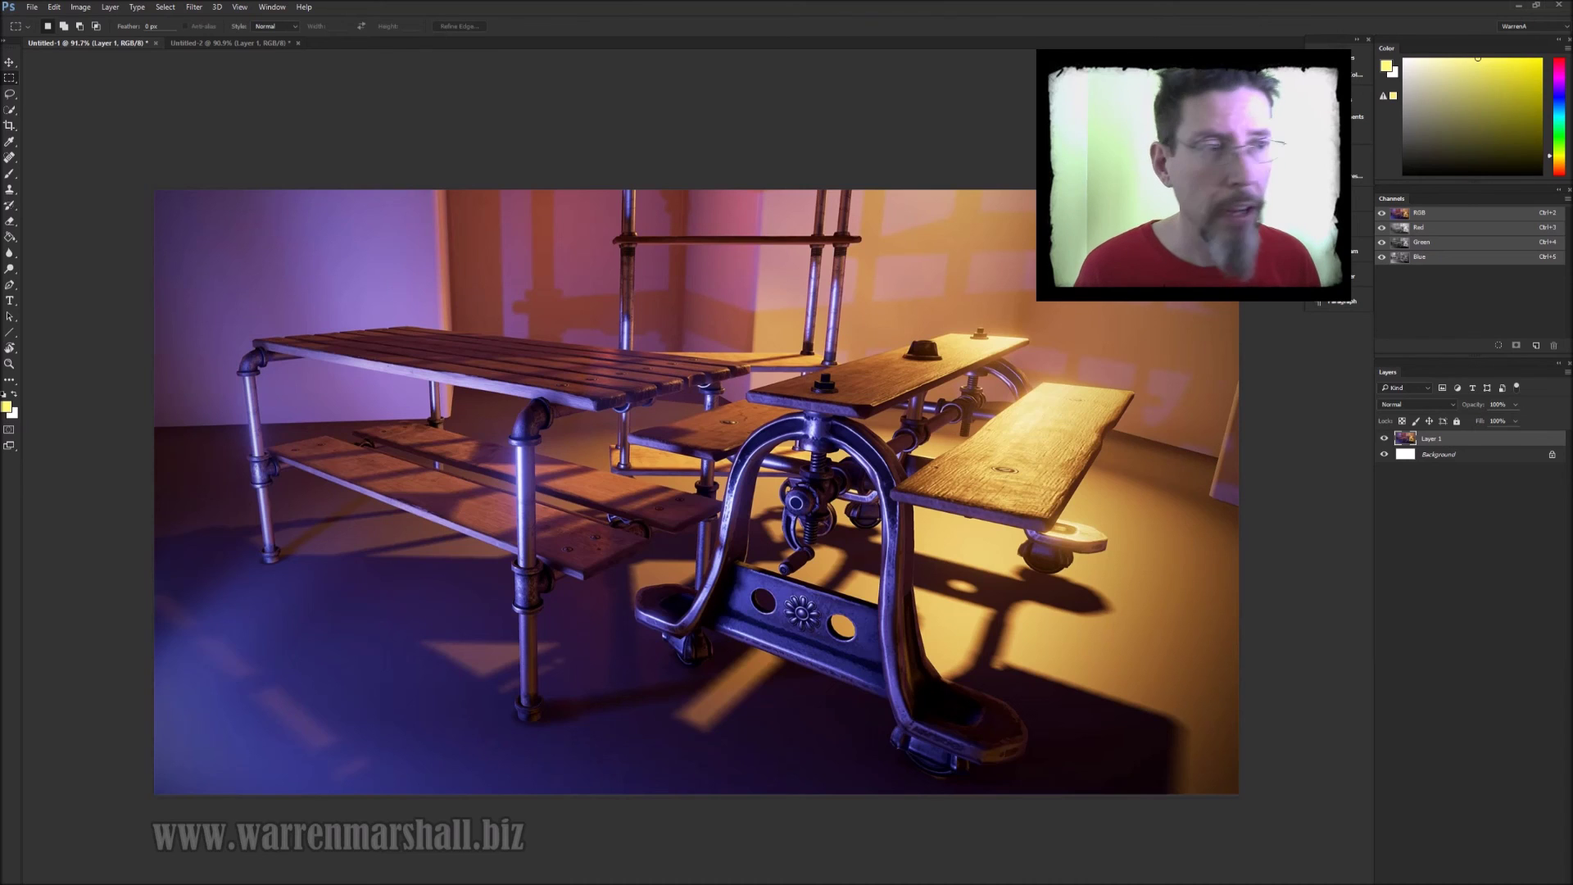
Switch to a saturated red brush and circle the flower emblem
key(b)
click(1558, 59)
click(1539, 60)
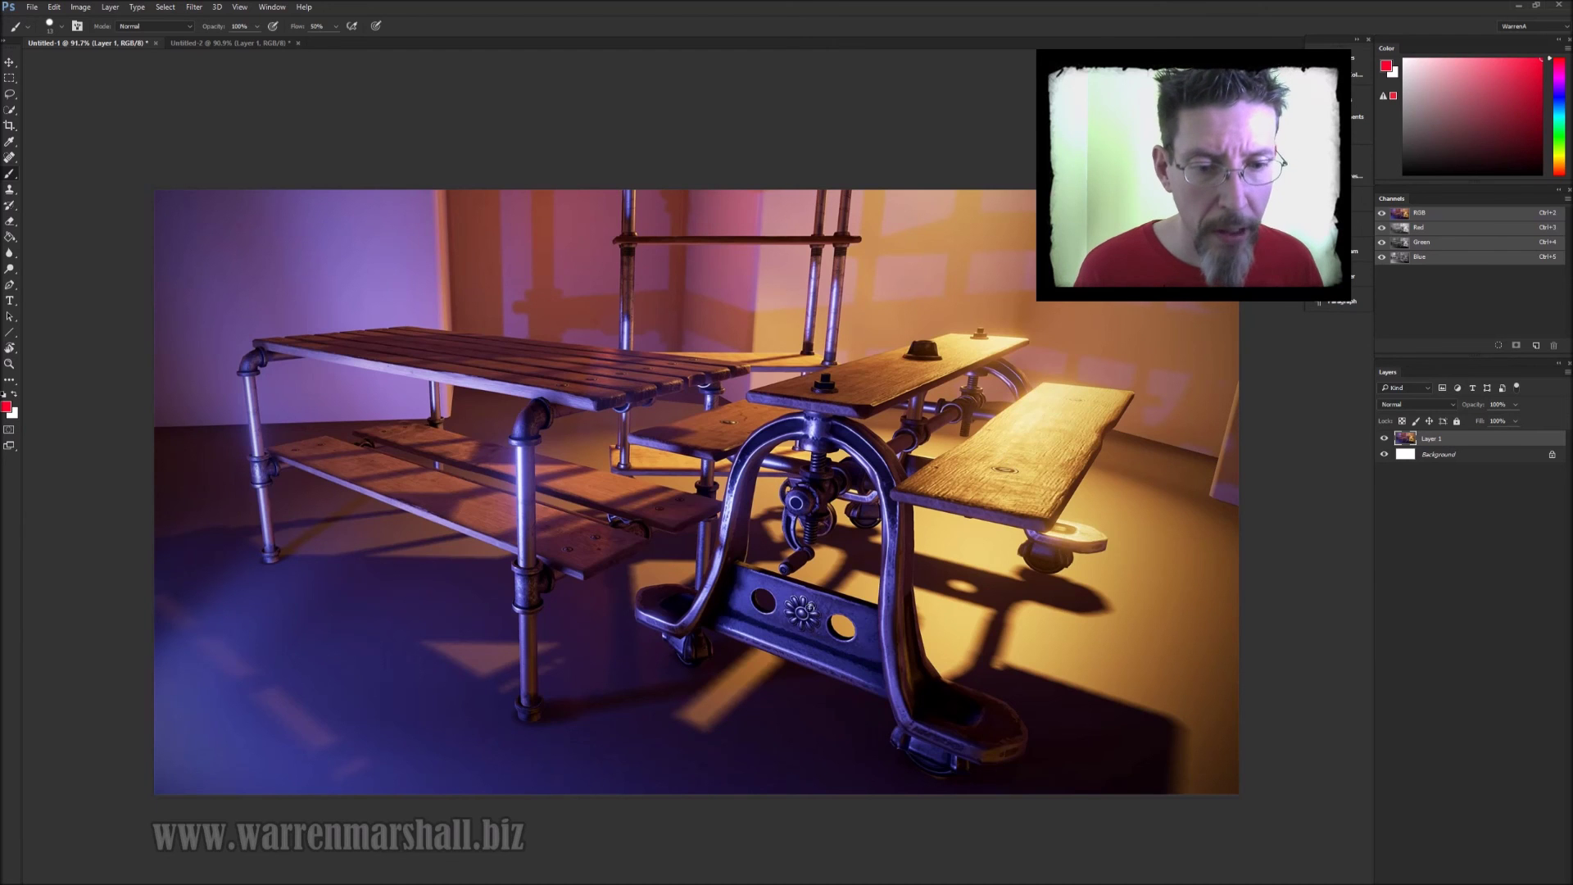
alt+scroll(814, 624, up, 4)
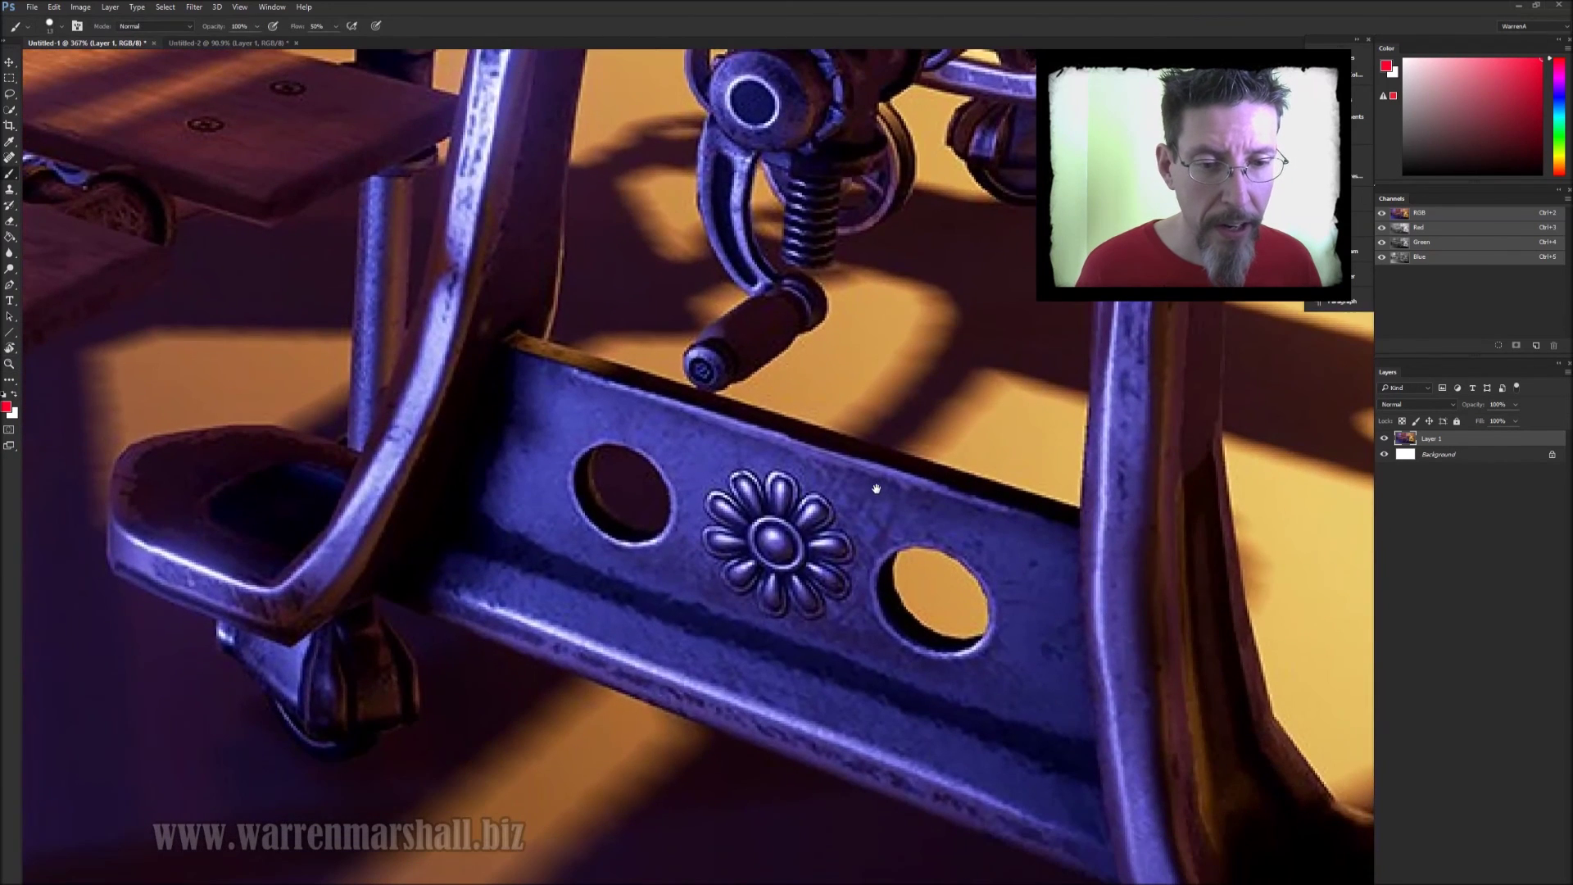
drag(884, 537, 723, 451)
drag(728, 653, 900, 564)
Circle a tabletop screw in red
drag(856, 237, 894, 459)
mouse_move(861, 276)
mouse_down()
mouse_move(889, 594)
mouse_move(980, 760)
mouse_up()
mouse_move(664, 458)
mouse_down()
mouse_move(660, 514)
mouse_move(695, 472)
mouse_up()
drag(706, 404, 911, 401)
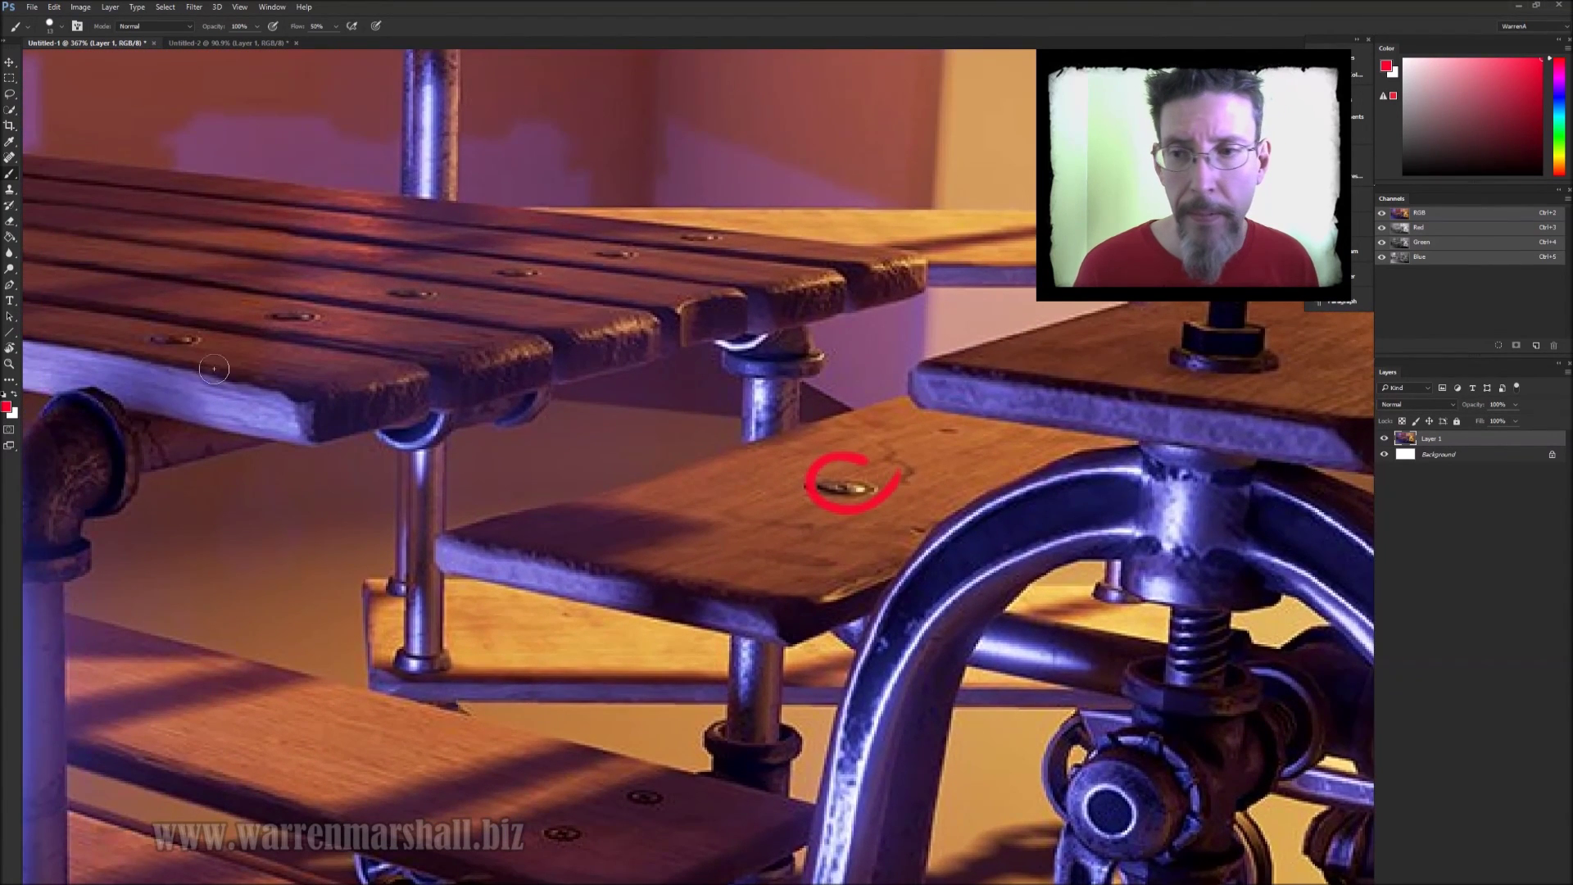
Dot the six bench-slat screws in red
click(211, 336)
click(309, 331)
click(432, 304)
click(547, 290)
click(640, 270)
click(740, 244)
Review the table and switch to the Untitled-2 desk render document
mouse_move(618, 424)
mouse_down()
mouse_move(825, 394)
mouse_move(1075, 323)
mouse_up()
drag(1051, 430, 833, 336)
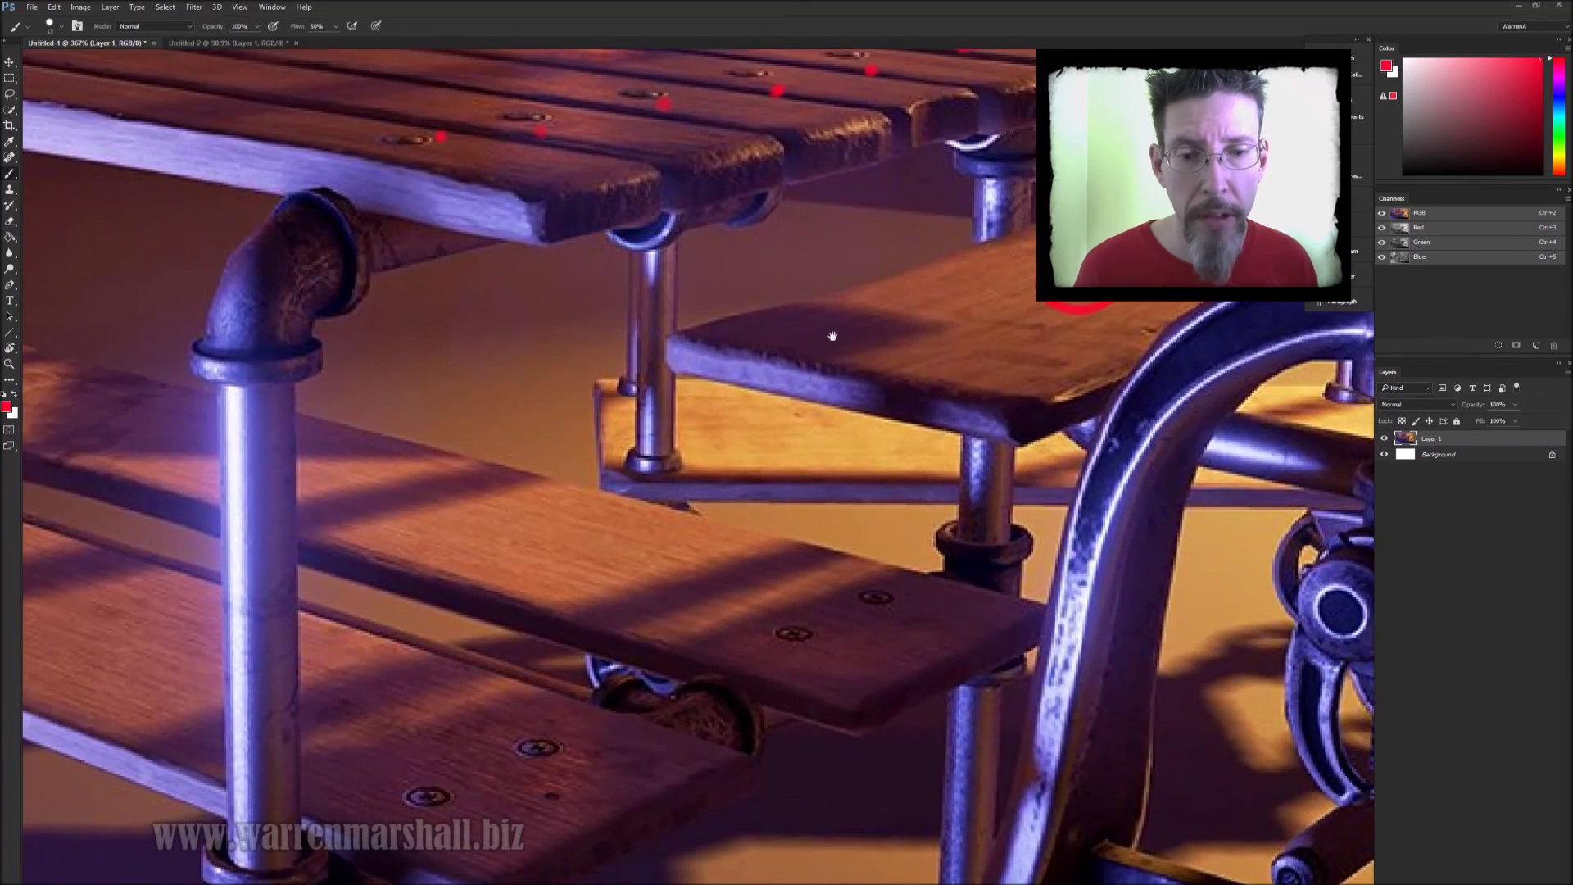
ctrl+drag(852, 431, 681, 430)
drag(1184, 404, 968, 402)
mouse_move(764, 469)
mouse_down()
mouse_move(898, 277)
mouse_move(893, 332)
mouse_up()
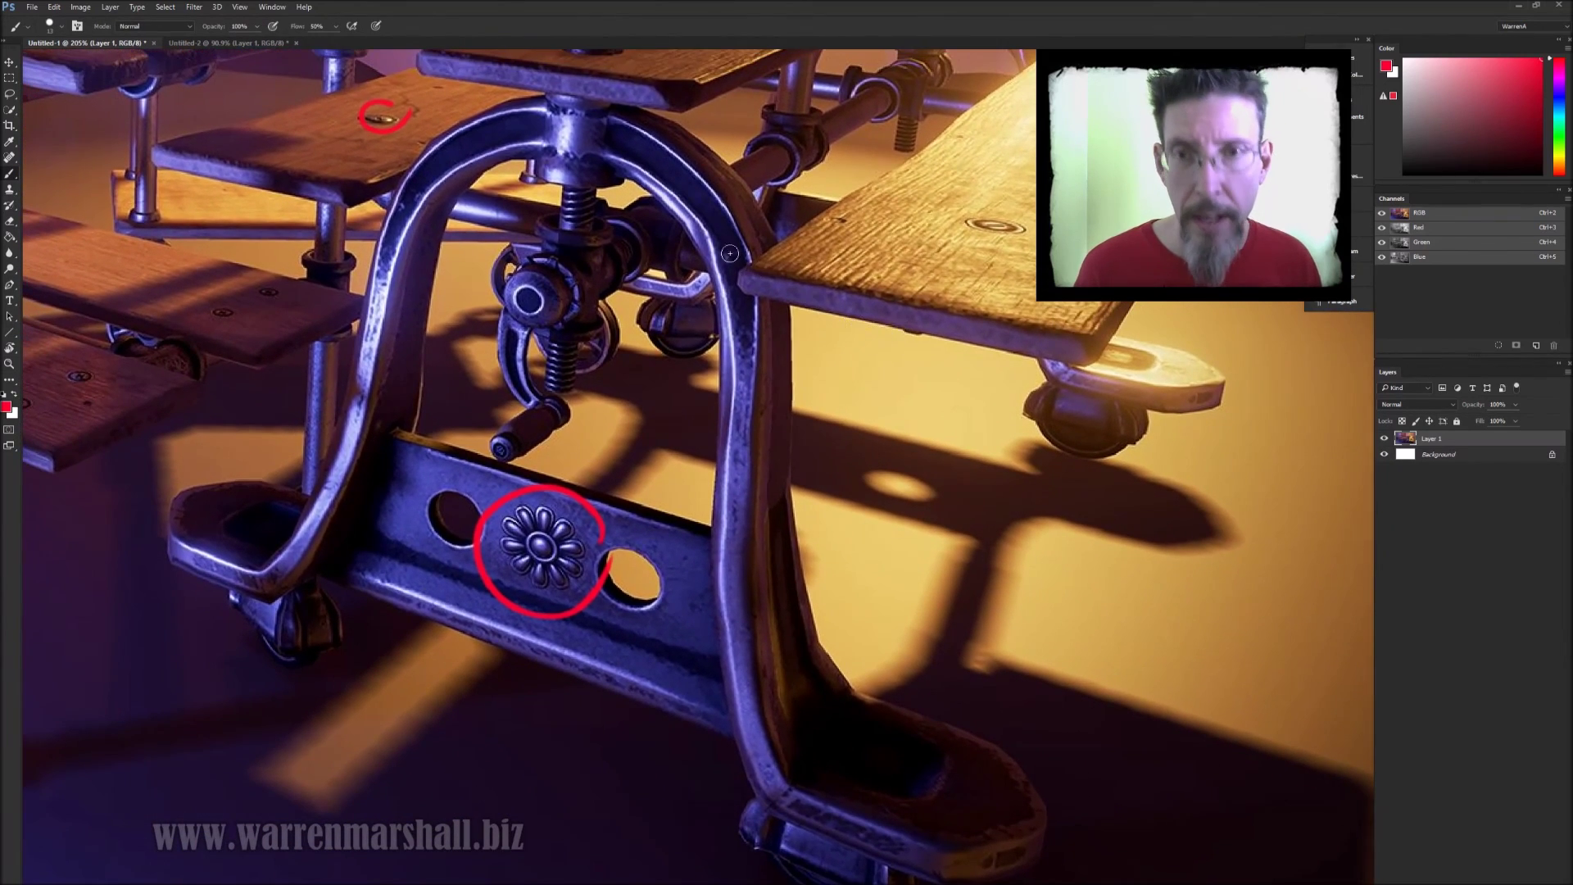
key(ctrl+Tab)
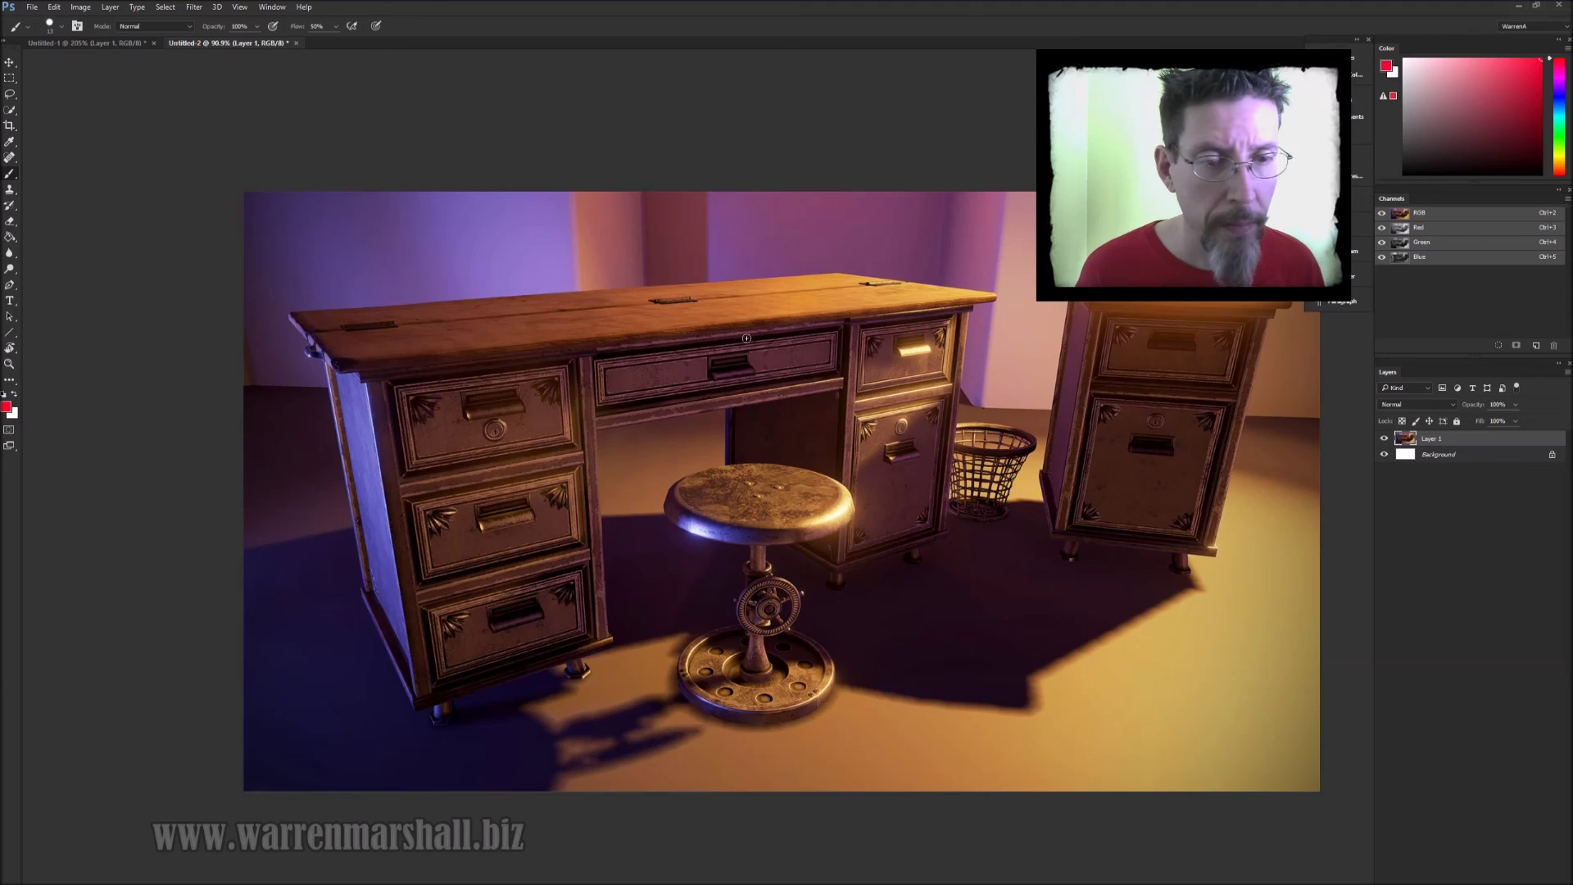
Dot the two stool-seat screws in red
key(z)
drag(660, 374, 710, 391)
mouse_move(691, 518)
mouse_down()
mouse_move(783, 303)
mouse_move(752, 242)
mouse_move(908, 354)
mouse_up()
click(1086, 459)
click(1155, 472)
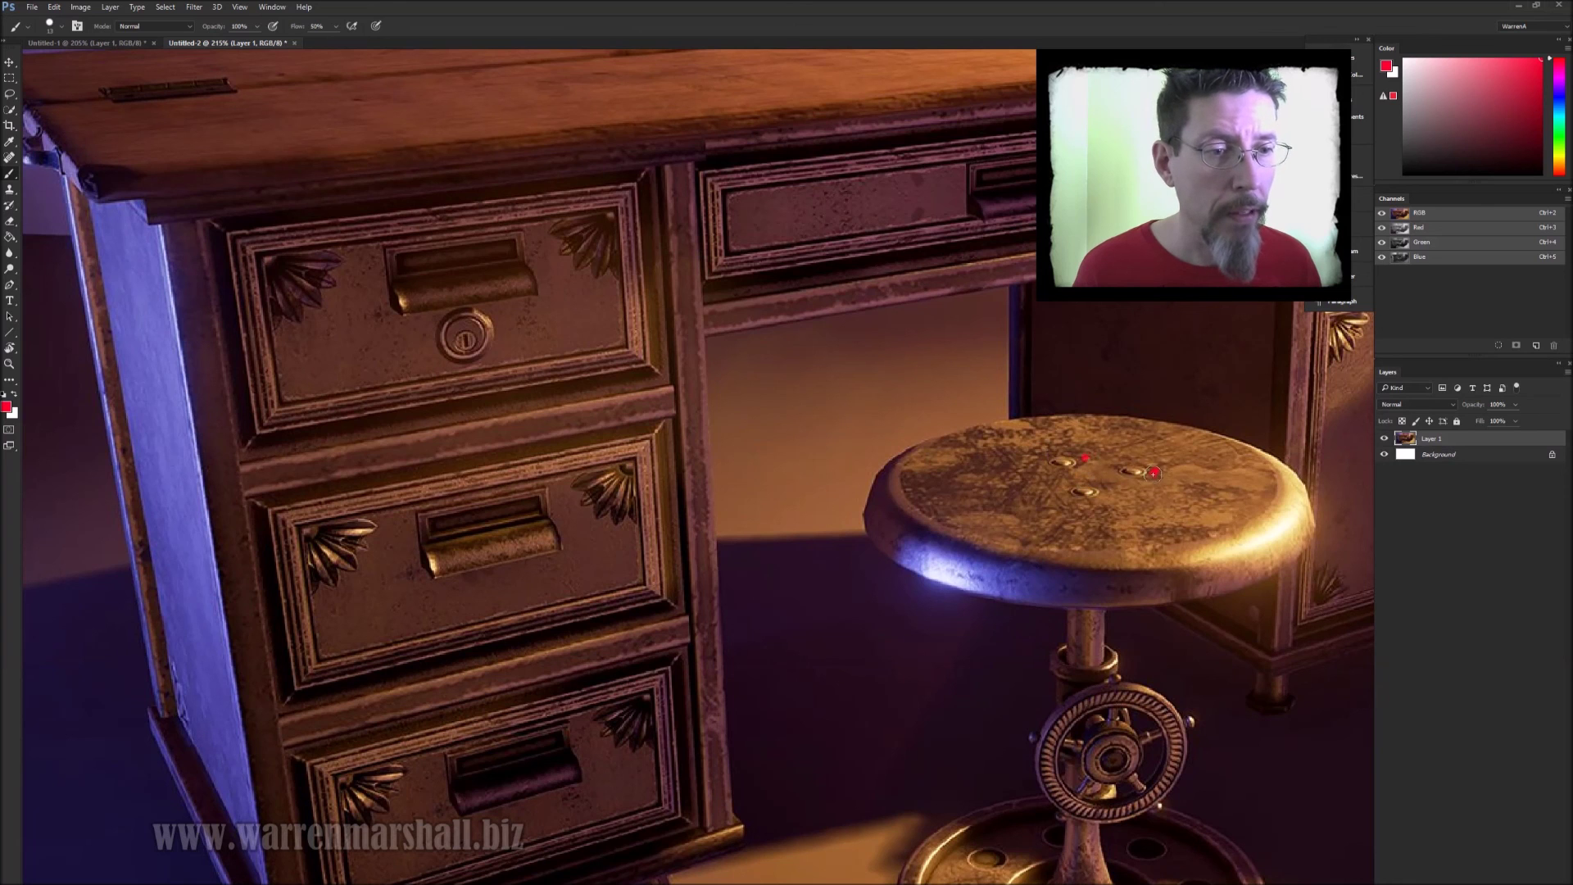
Stroke red beside the three drawer ornaments and circle the top drawer's lock
drag(862, 401, 873, 344)
mouse_move(975, 350)
mouse_down()
mouse_move(986, 287)
mouse_move(995, 386)
mouse_up()
drag(709, 208, 702, 236)
drag(726, 437, 711, 489)
drag(732, 665, 726, 727)
drag(610, 316, 605, 326)
mouse_move(755, 230)
mouse_down()
mouse_move(739, 459)
mouse_move(820, 230)
mouse_up()
drag(998, 430, 477, 309)
drag(1073, 205, 567, 367)
drag(852, 288, 773, 388)
mouse_move(502, 359)
mouse_down()
mouse_move(803, 352)
mouse_move(758, 387)
mouse_move(811, 385)
mouse_up()
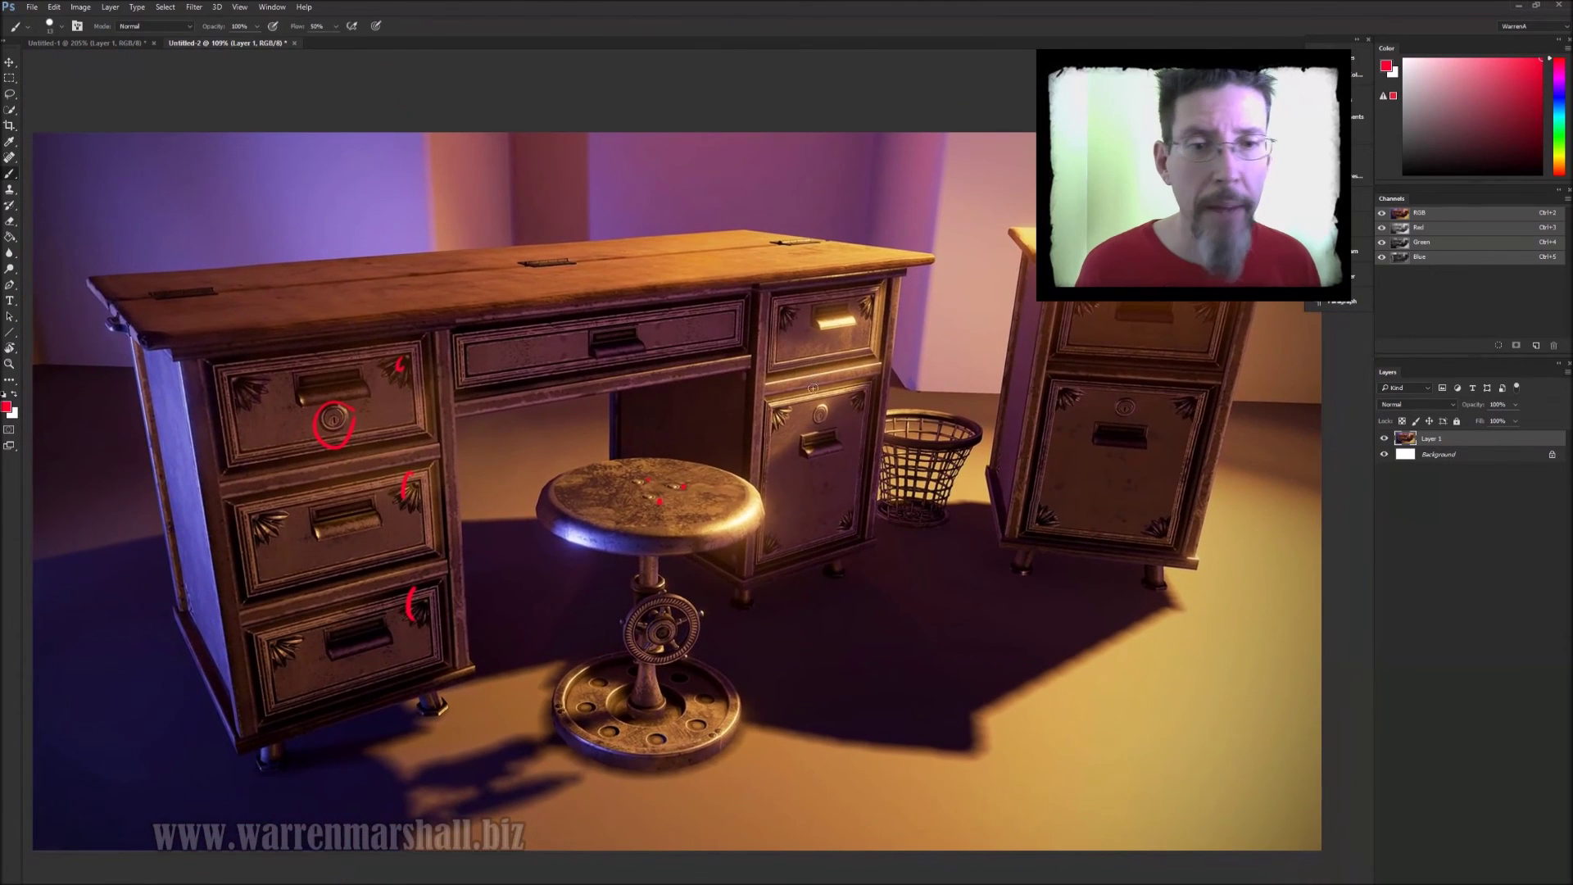